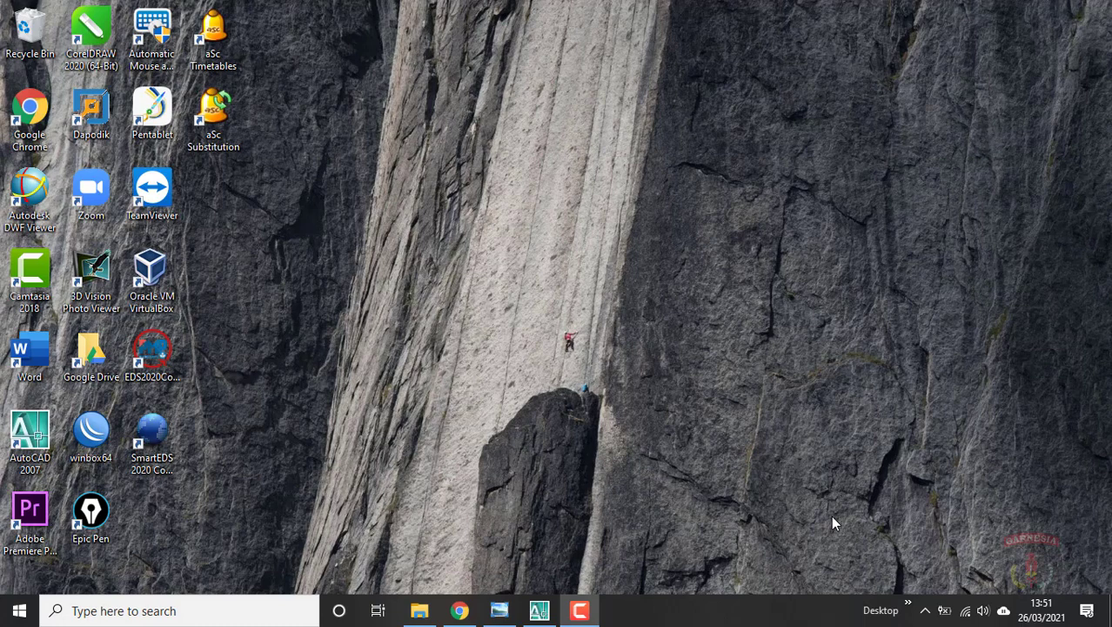
Open the Training-9 reference image in Windows Photo Viewer and examine the dimensions of the hook and surrounding plate
{"action": "left_click", "coordinate": [498, 613]}
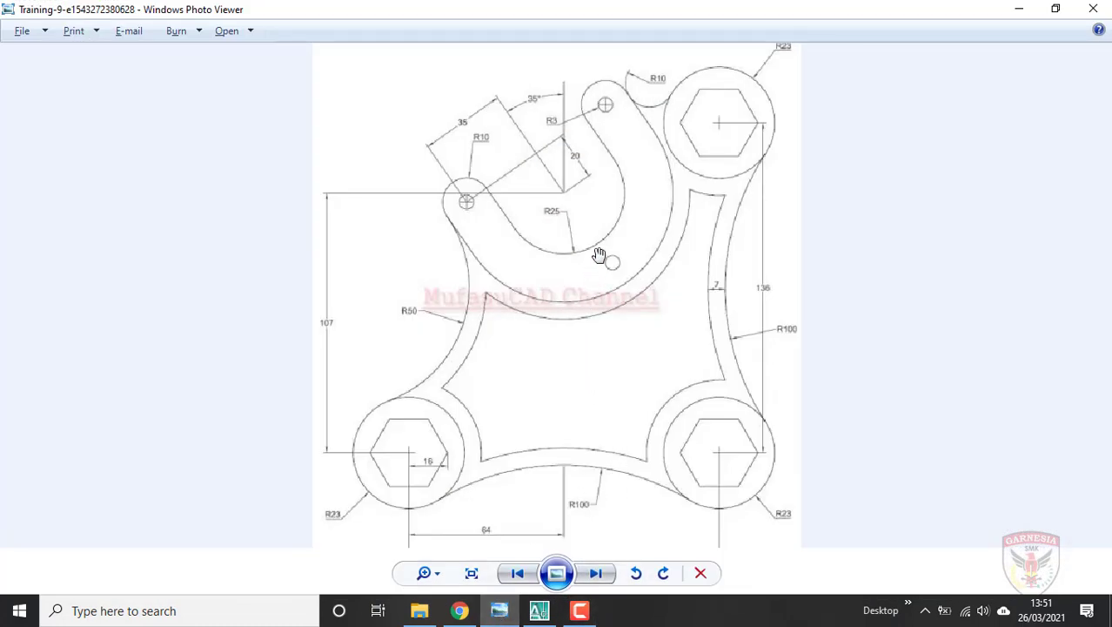
{"action": "left_click_drag", "start_coordinate": [599, 254], "coordinate": [578, 321]}
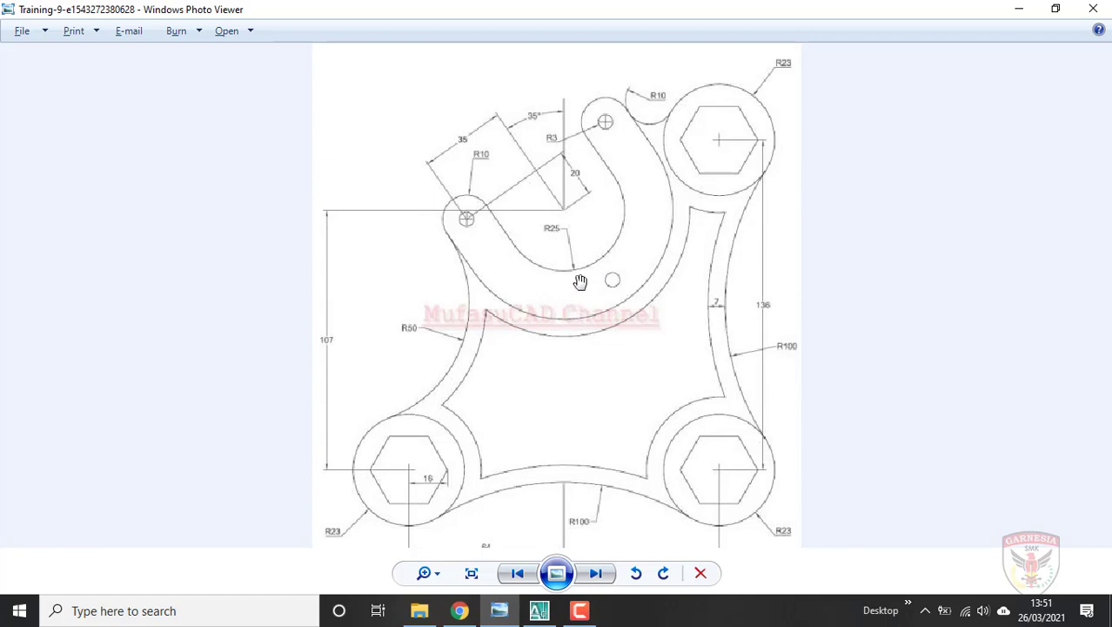
{"action": "scroll", "coordinate": [573, 239], "scroll_direction": "up", "scroll_amount": 5}
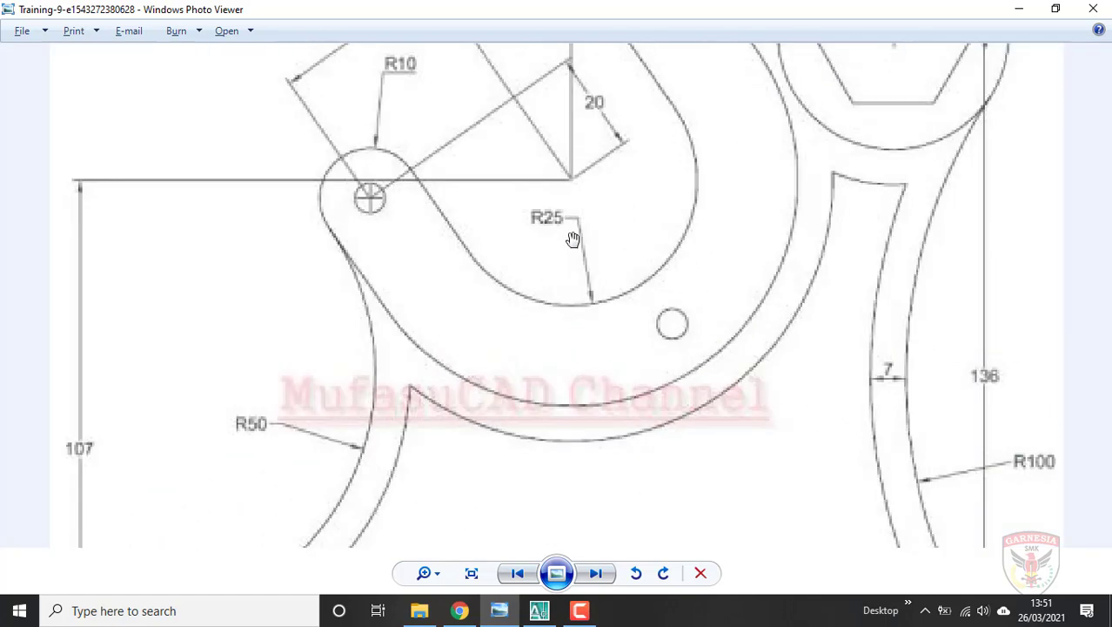
{"action": "left_click_drag", "start_coordinate": [591, 212], "coordinate": [595, 454]}
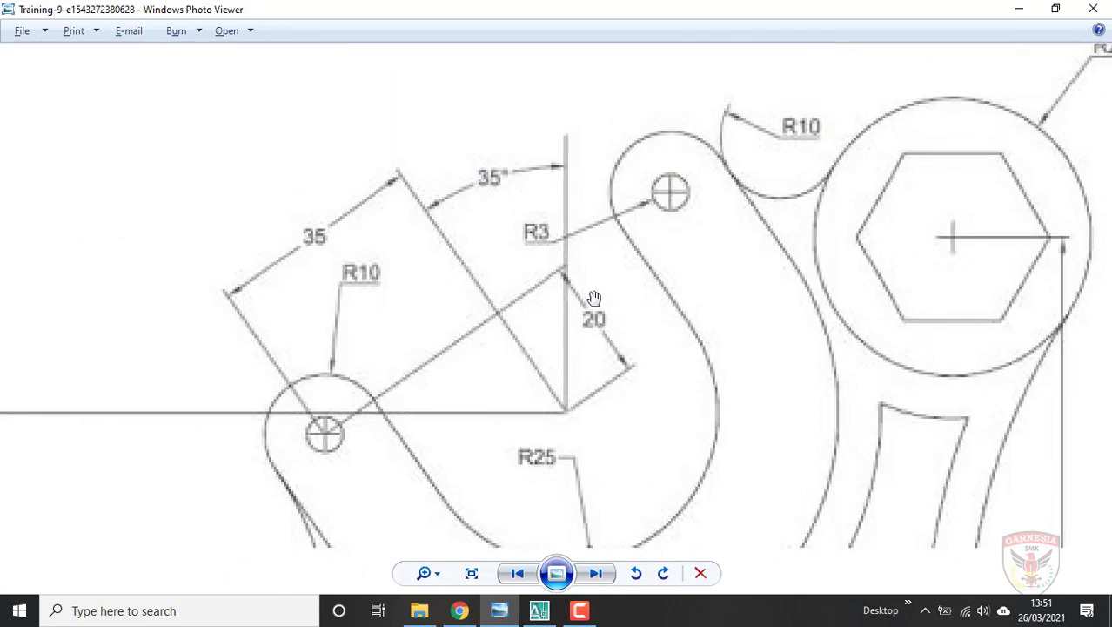
{"action": "scroll", "coordinate": [594, 299], "scroll_direction": "down", "scroll_amount": 5}
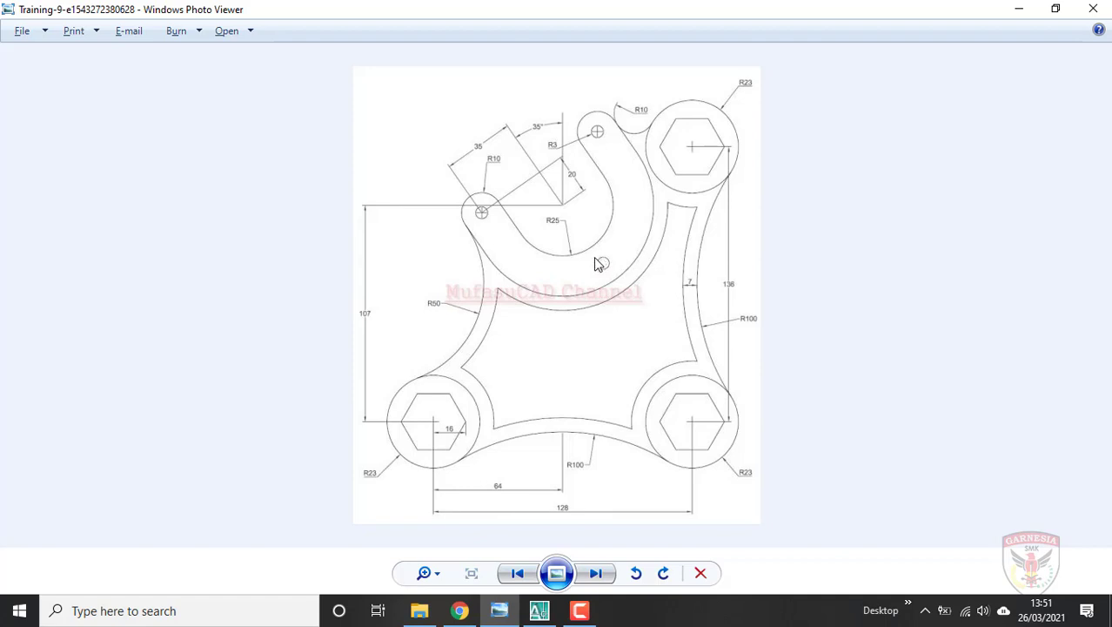
{"action": "scroll", "coordinate": [579, 277], "scroll_direction": "up", "scroll_amount": 3}
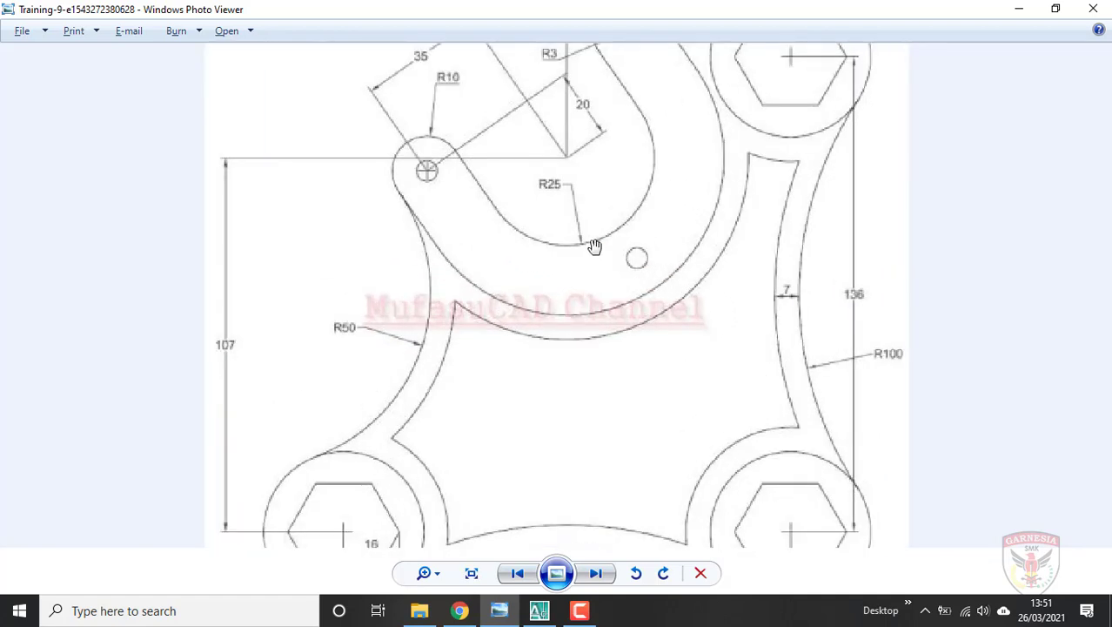
{"action": "left_click_drag", "start_coordinate": [596, 246], "coordinate": [577, 383]}
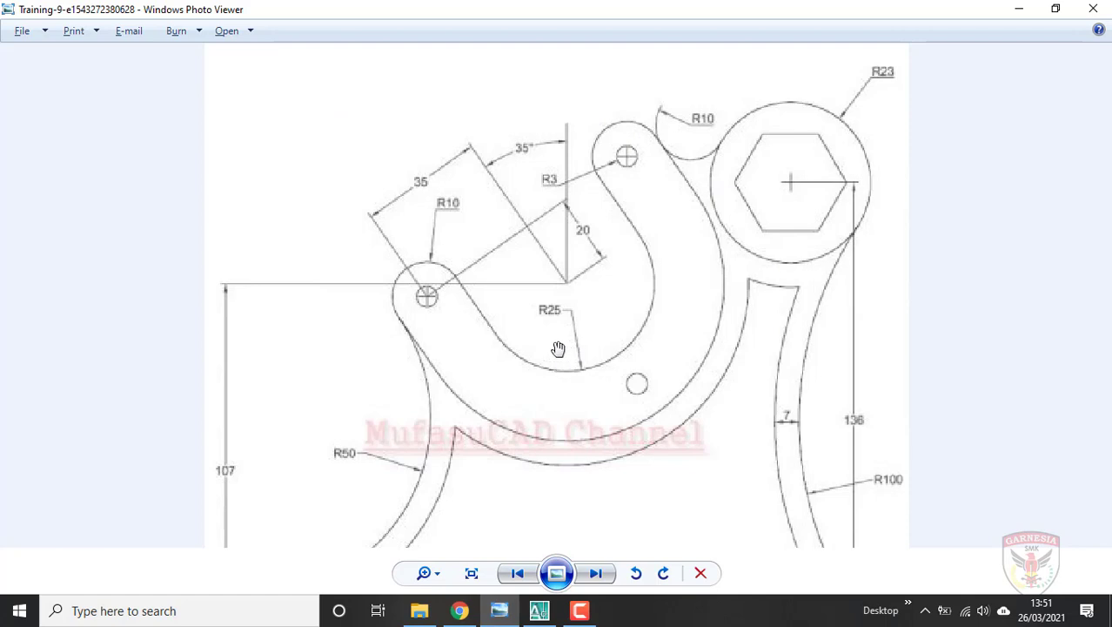
Switch to AutoCAD and draw a circle of radius 25 in the empty drawing for the hook's inner arc
{"action": "key", "text": "alt+Tab"}
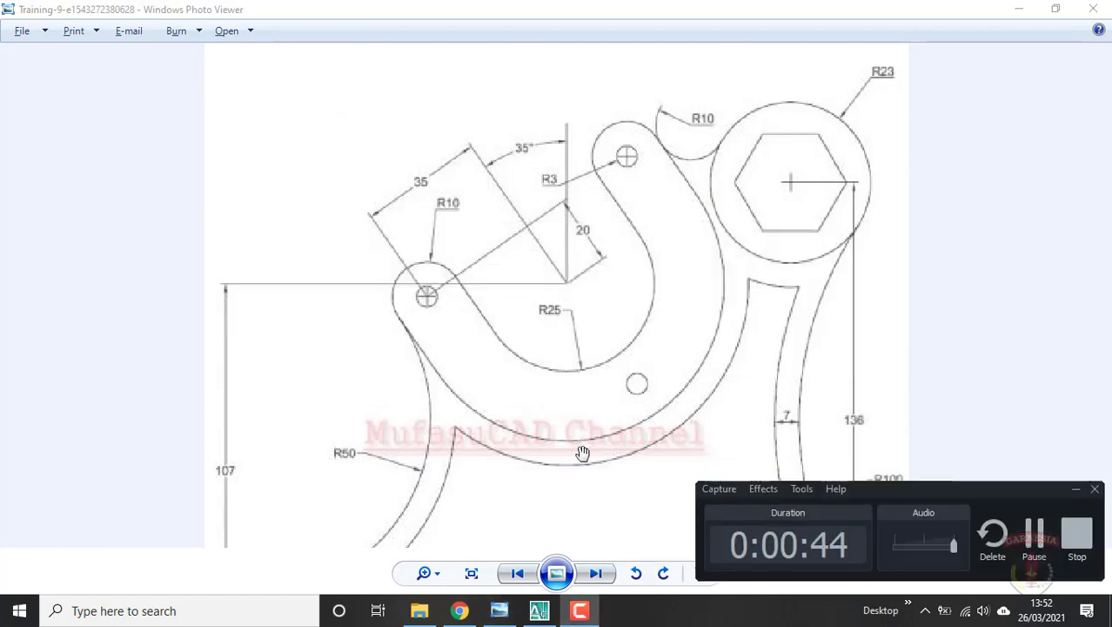
{"action": "key", "text": "alt+Tab"}
{"action": "left_click", "coordinate": [539, 610]}
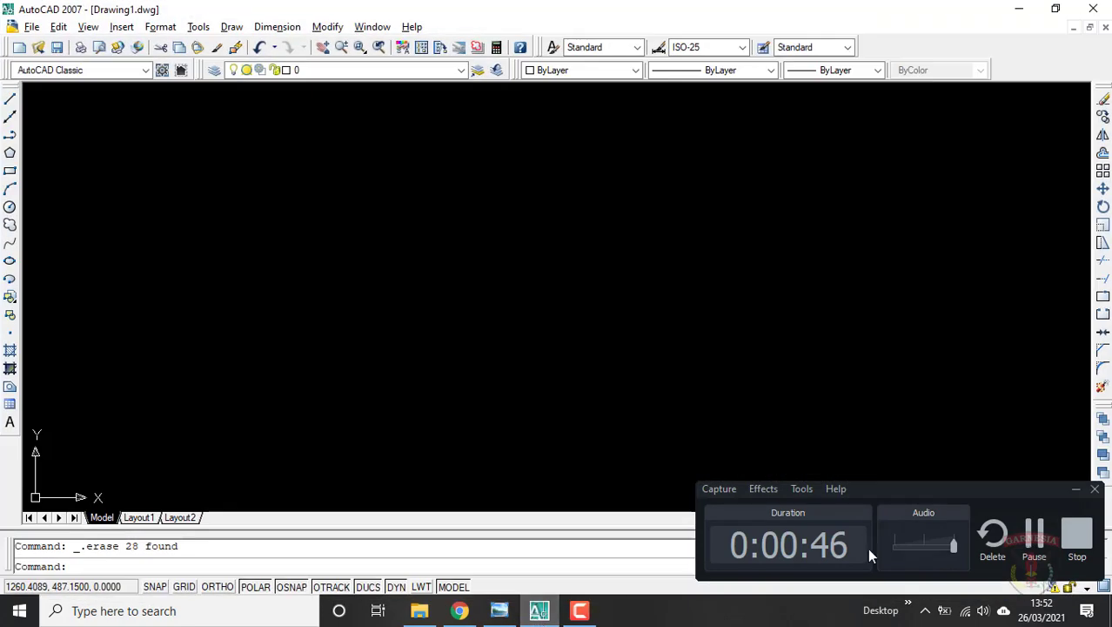
{"action": "left_click", "coordinate": [1076, 491]}
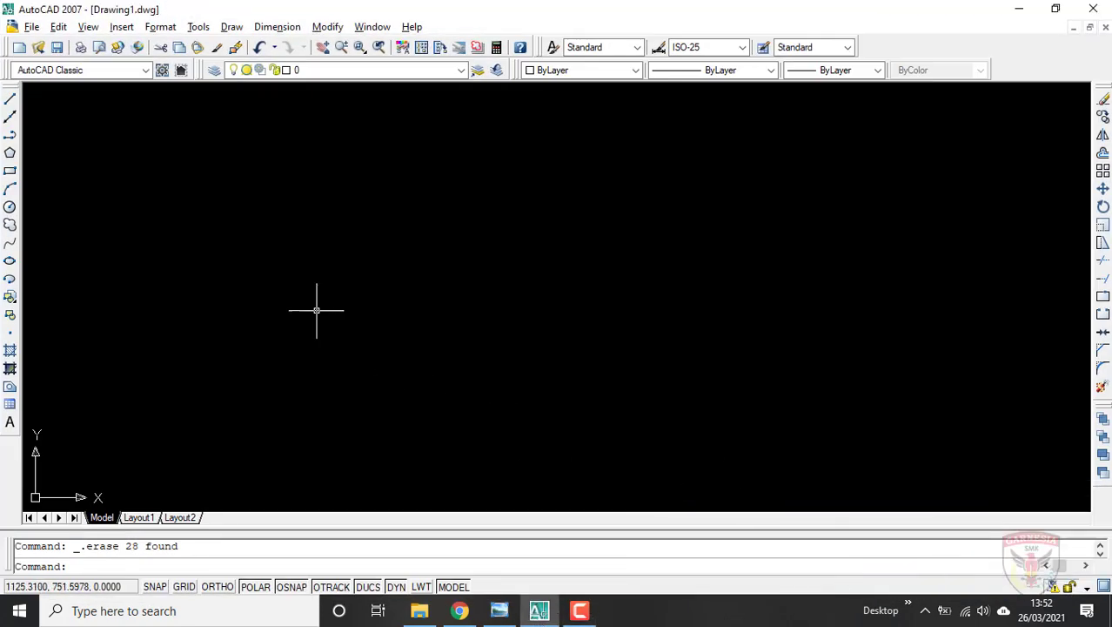
{"action": "type", "text": "c"}
{"action": "key", "text": "Return"}
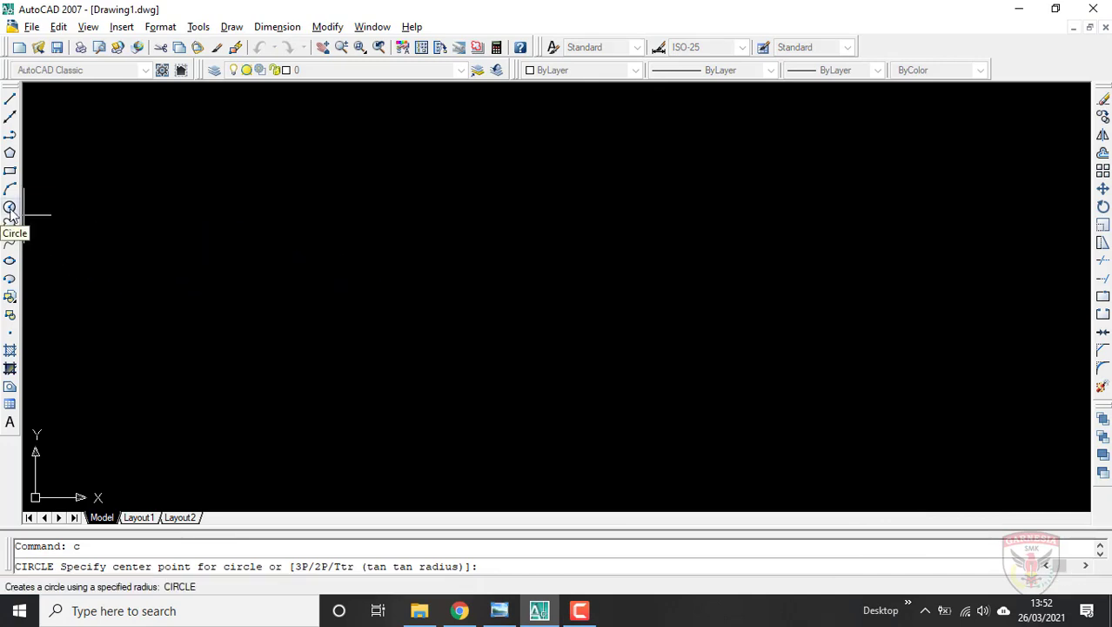
{"action": "left_click", "coordinate": [219, 266]}
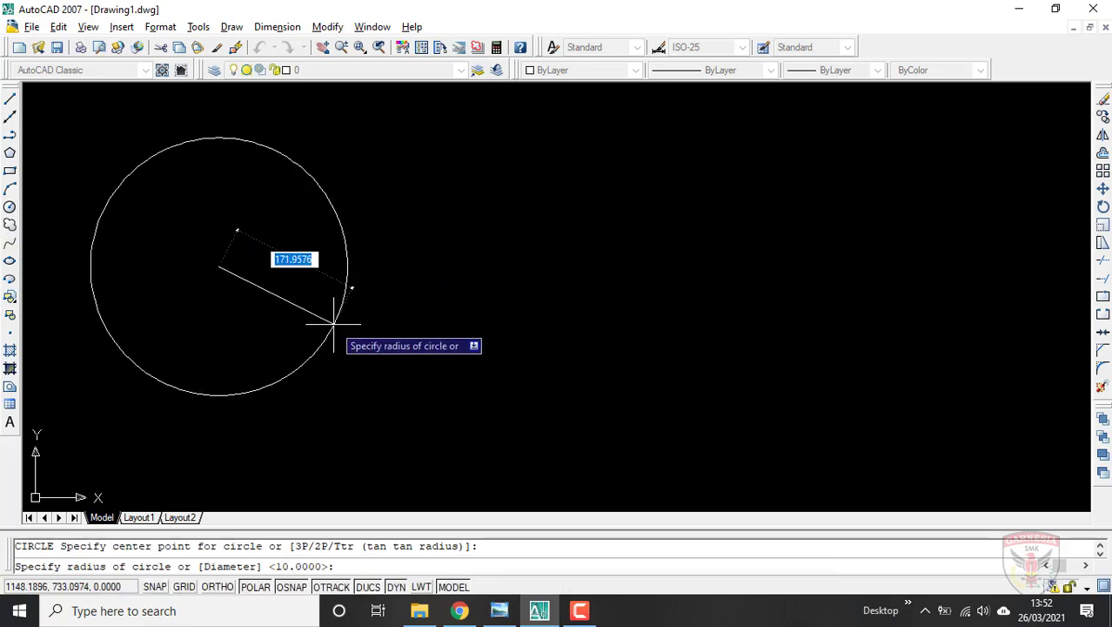
{"action": "type", "text": "25"}
{"action": "key", "text": "Return"}
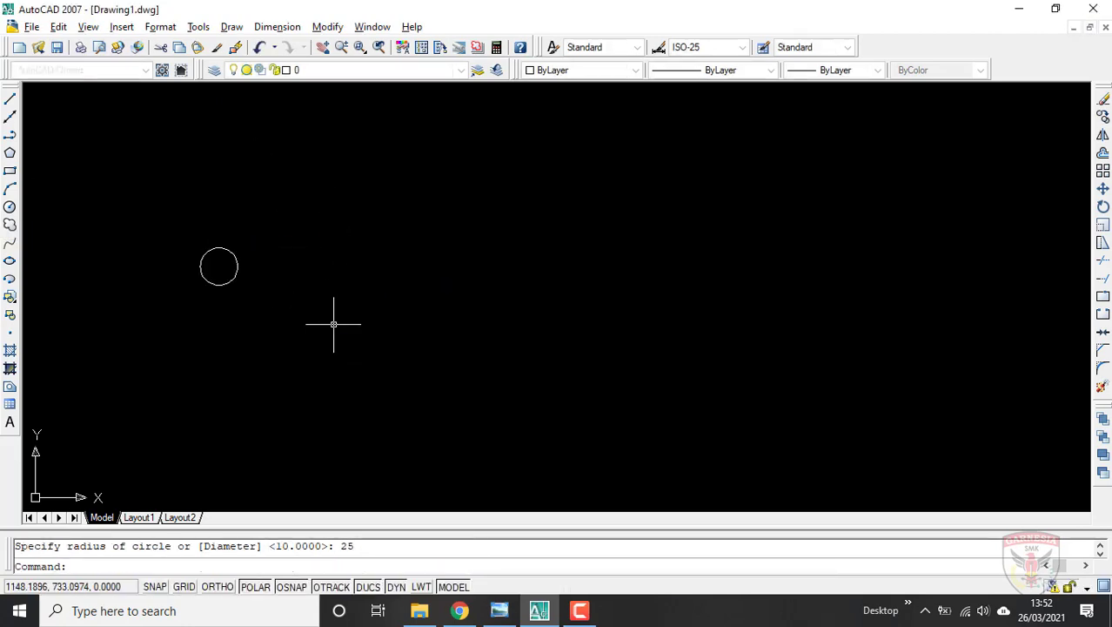
{"action": "scroll", "coordinate": [157, 282], "scroll_direction": "up", "scroll_amount": 8}
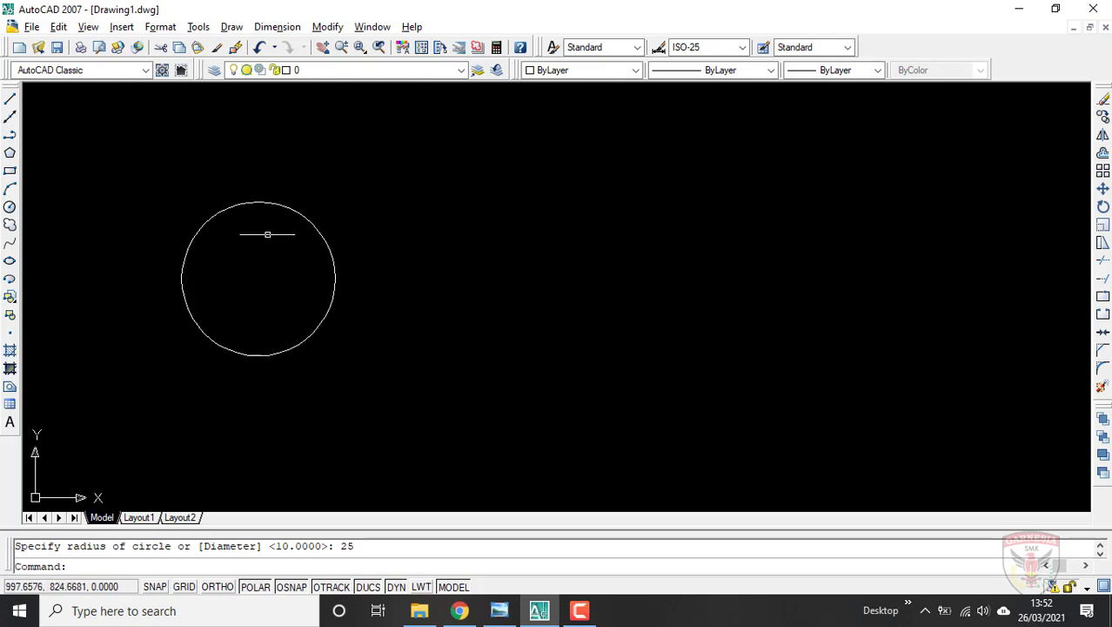
Check the hook-end radius in the reference image and draw a circle of radius 10 concentric with the radius-25 circle
{"action": "key", "text": "F9"}
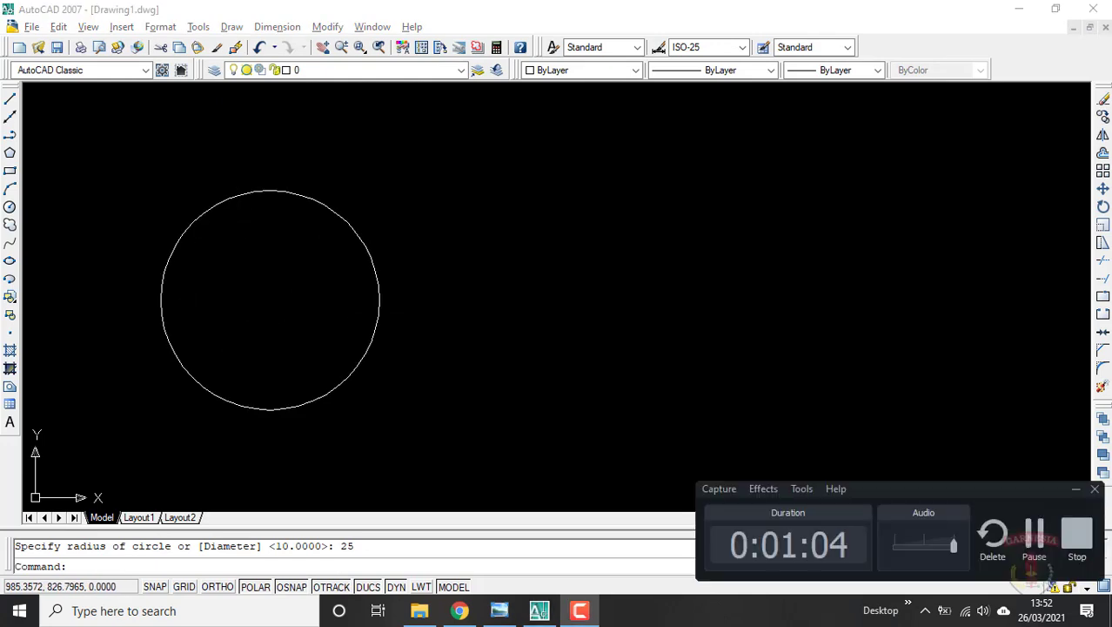
{"action": "left_click", "coordinate": [498, 610]}
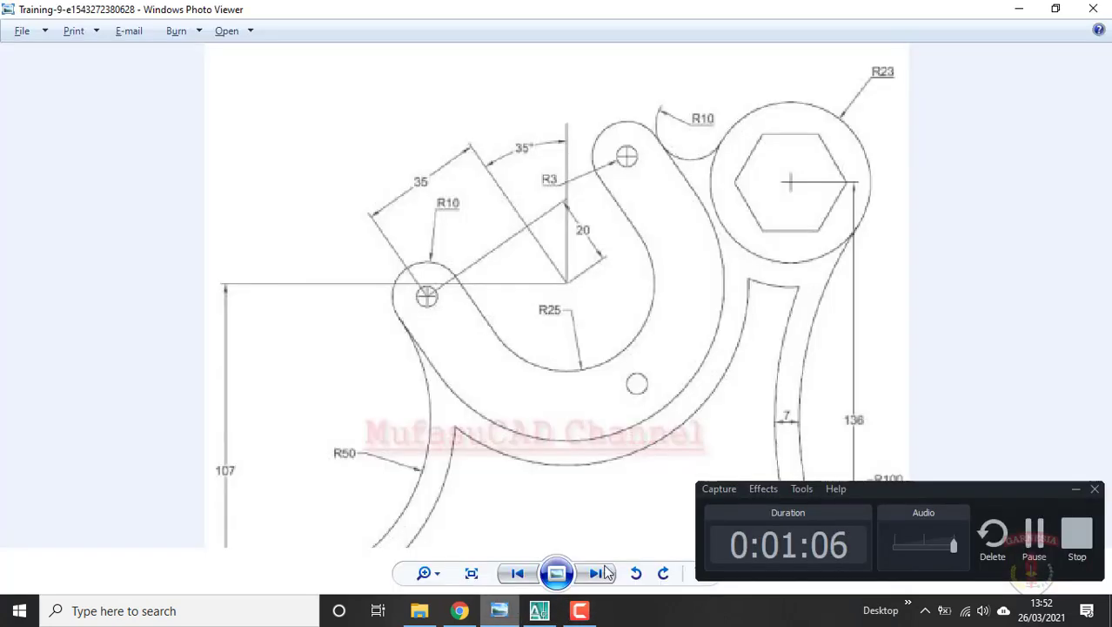
{"action": "left_click", "coordinate": [1076, 492]}
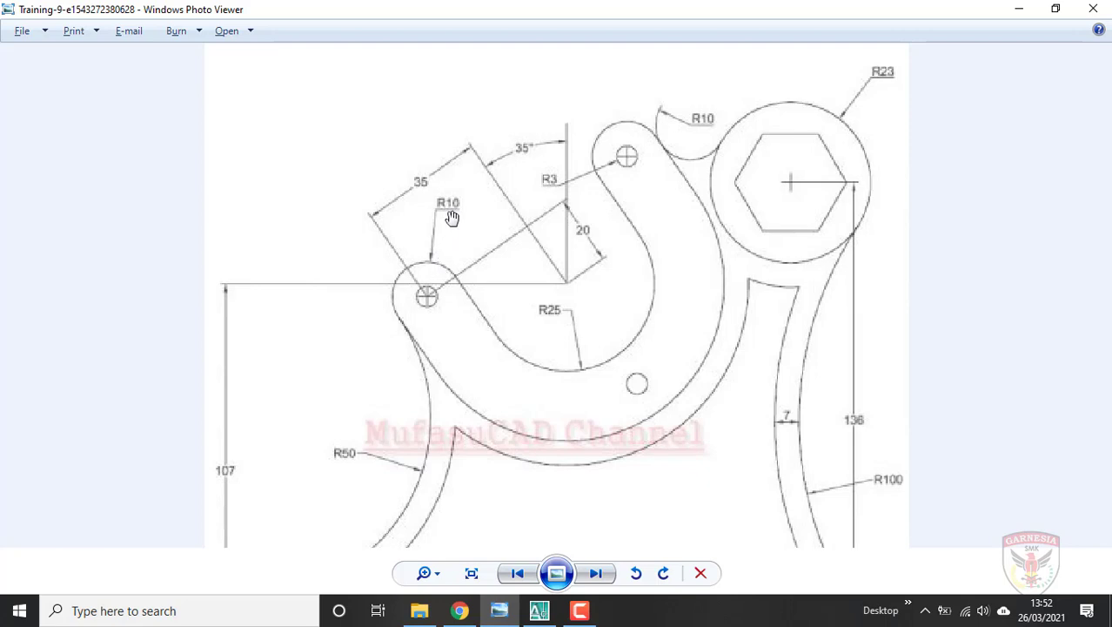
{"action": "key", "text": "alt+Tab"}
{"action": "key", "text": "alt+Tab"}
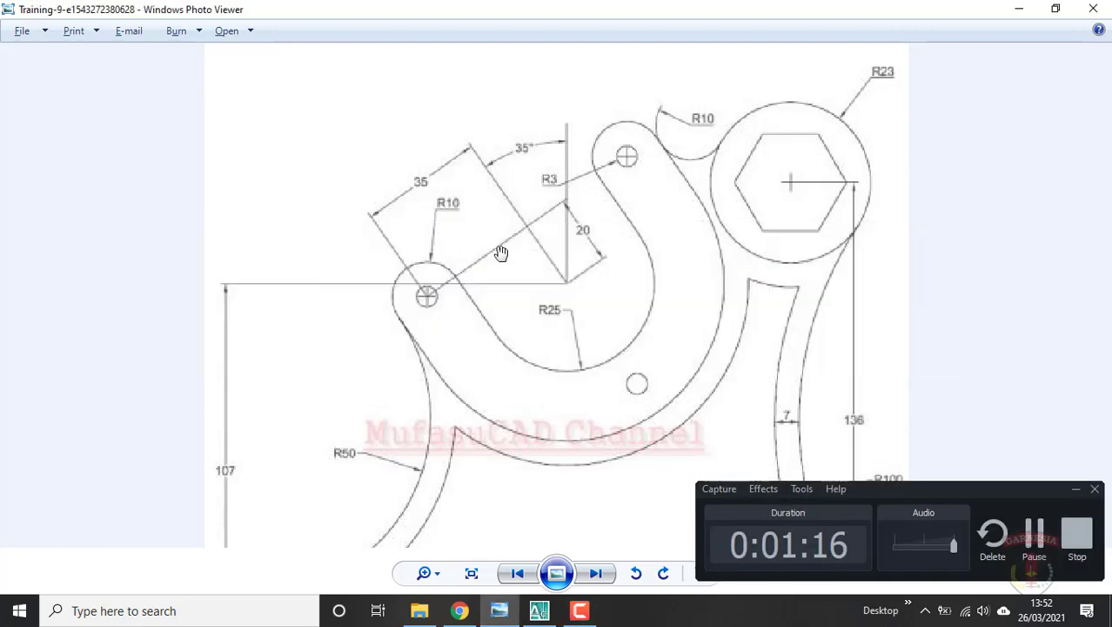
{"action": "key", "text": "alt+Tab"}
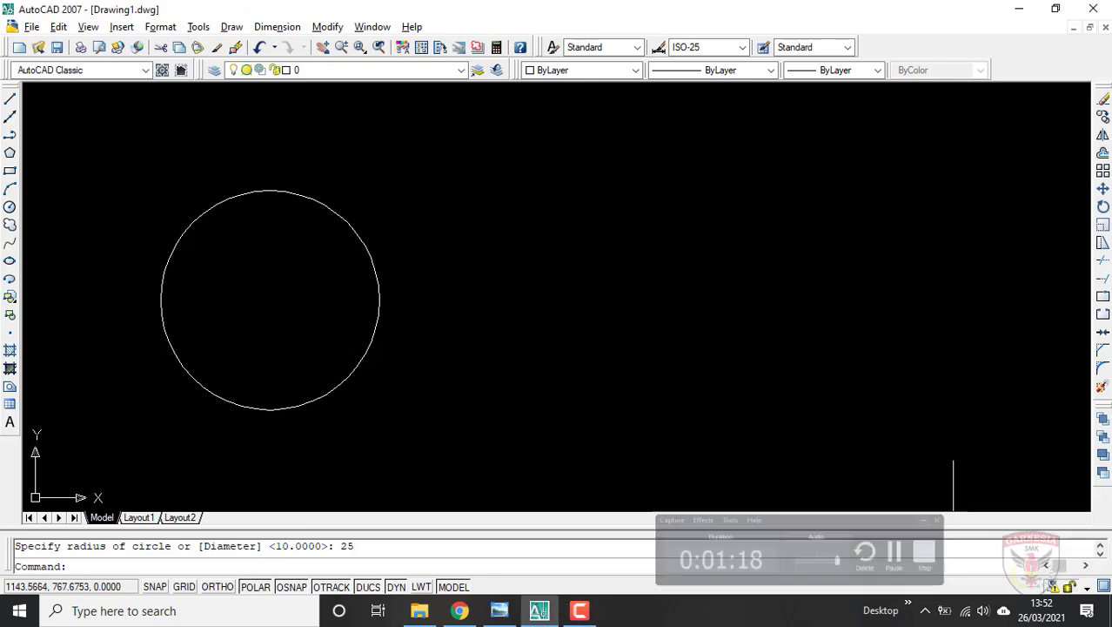
{"action": "type", "text": "c"}
{"action": "key", "text": "Return"}
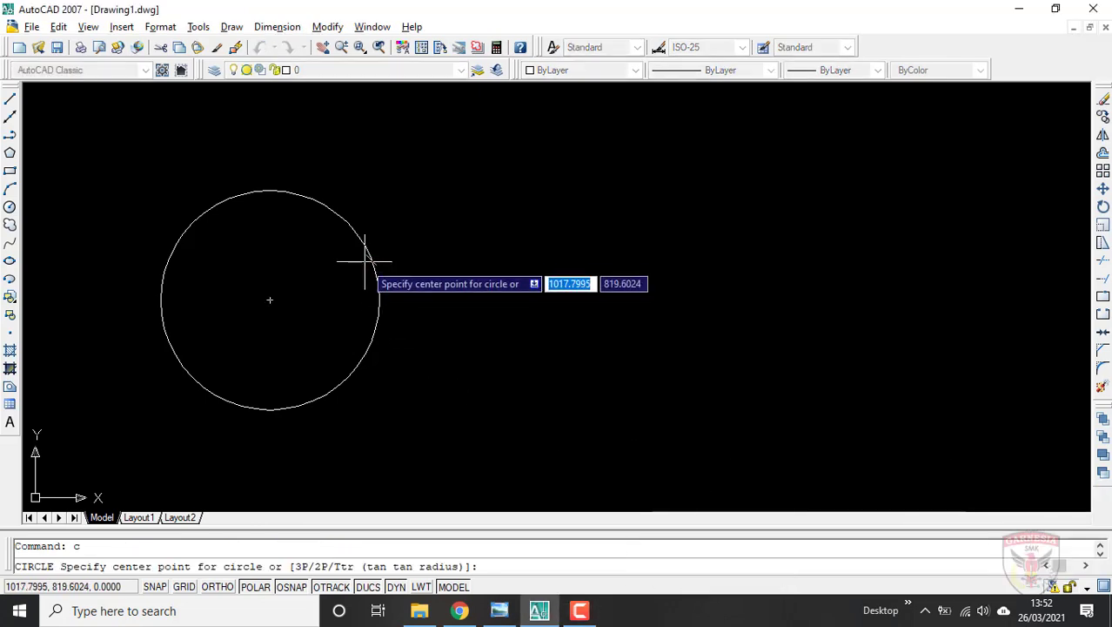
{"action": "left_click", "coordinate": [268, 300]}
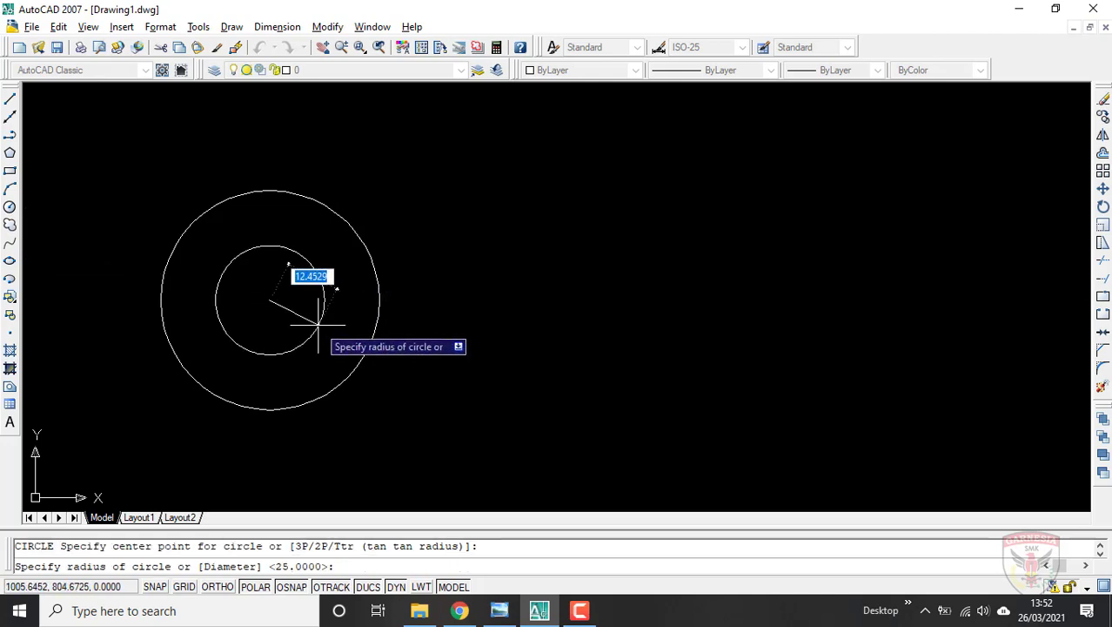
{"action": "type", "text": "10"}
{"action": "key", "text": "Return"}
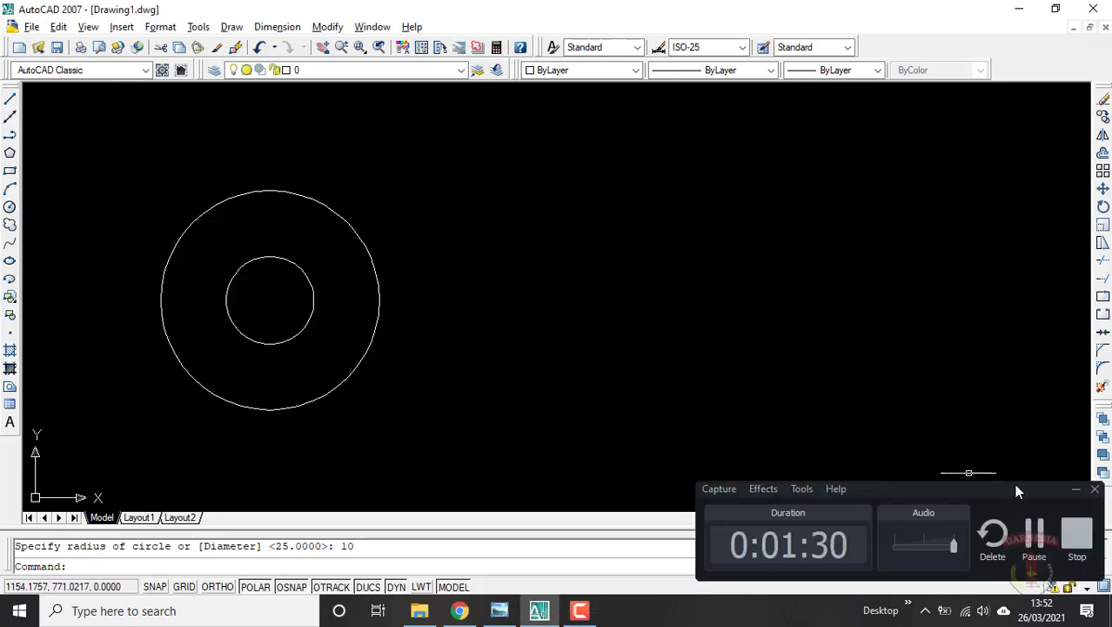
Check the reference image and move the radius-10 circle horizontally 35 units to the left, using its centre as base point
{"action": "left_click", "coordinate": [1071, 494]}
{"action": "key", "text": "alt+Tab"}
{"action": "key", "text": "alt+Tab"}
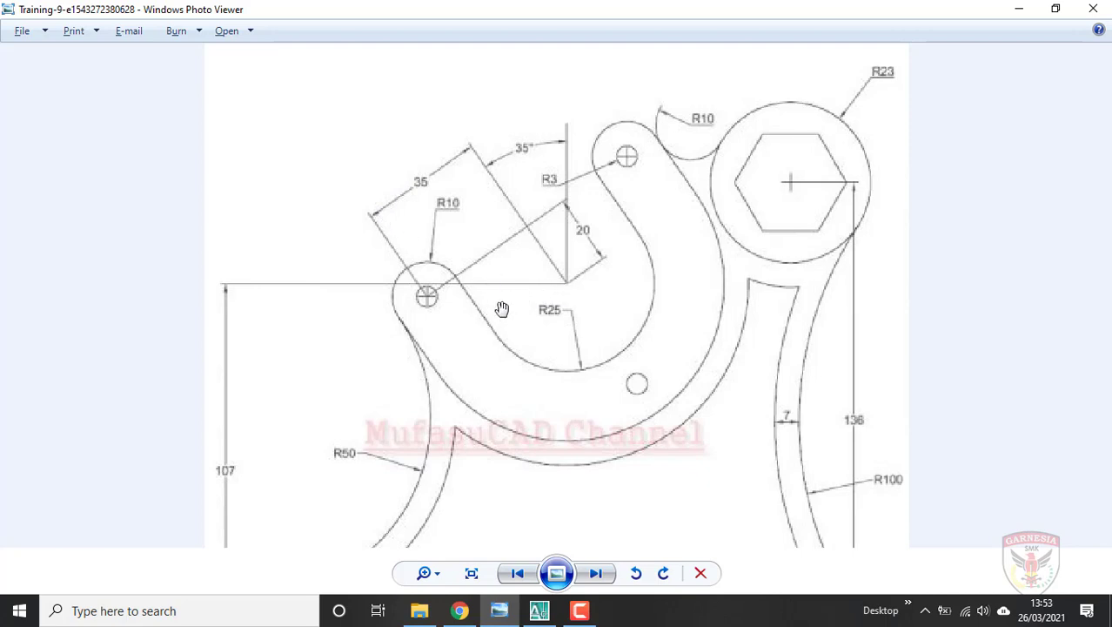
{"action": "key", "text": "alt+Tab"}
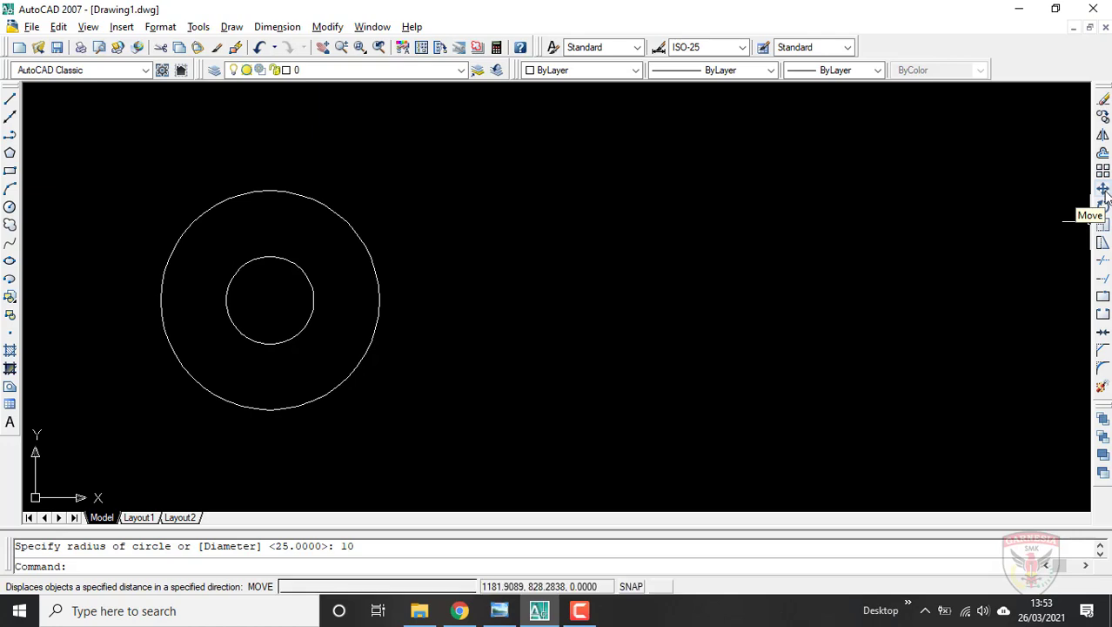
{"action": "left_click", "coordinate": [1104, 192]}
{"action": "left_click", "coordinate": [315, 285]}
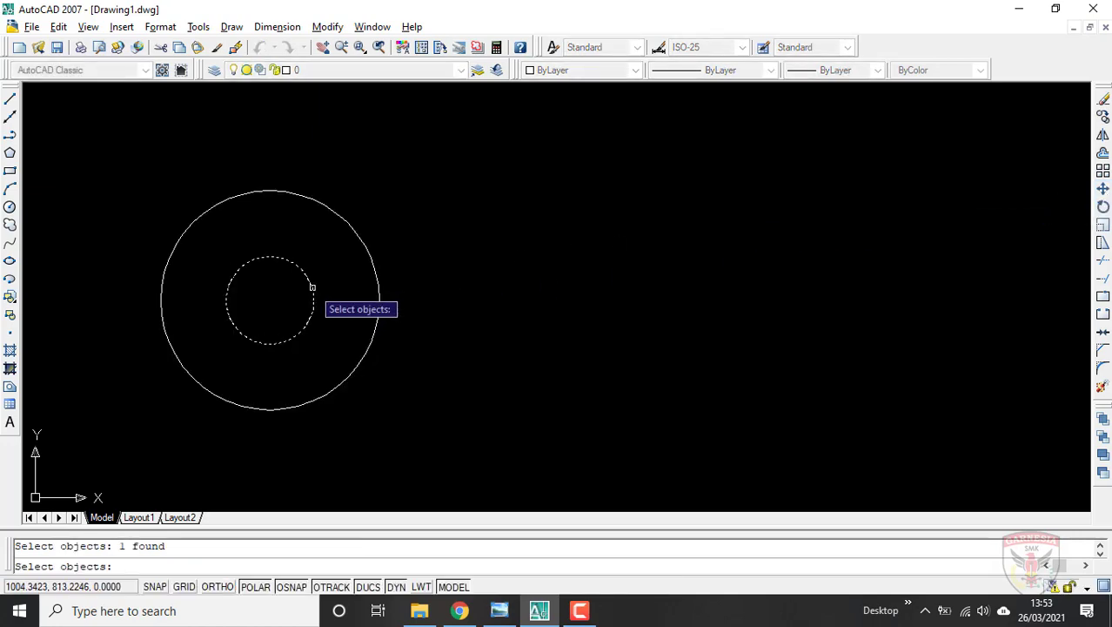
{"action": "key", "text": "Return"}
{"action": "left_click", "coordinate": [270, 300]}
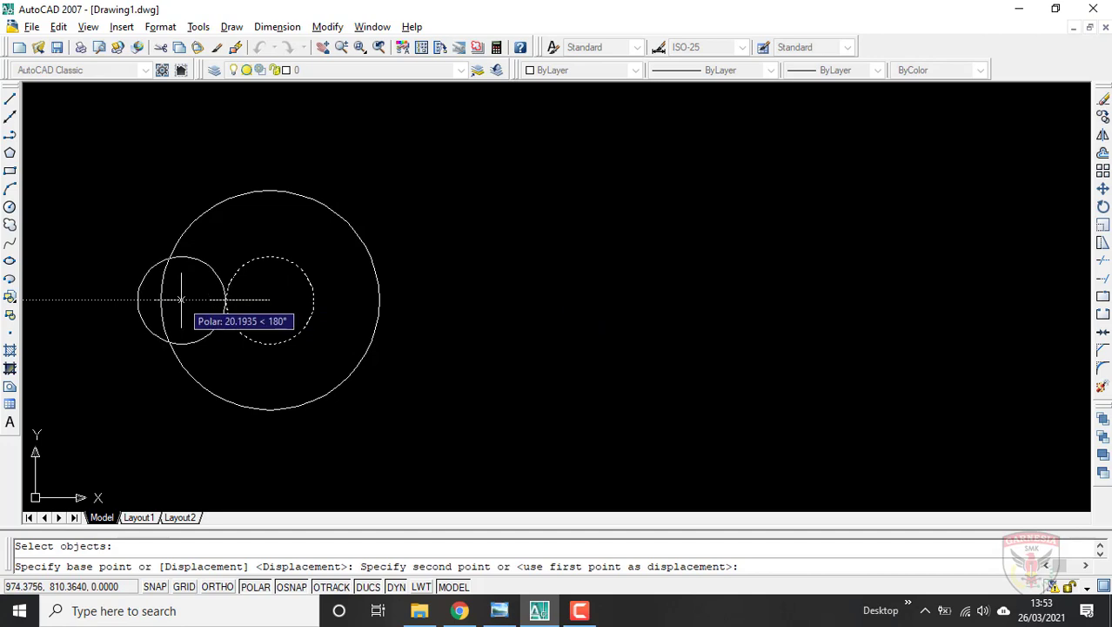
{"action": "type", "text": "35"}
{"action": "key", "text": "Return"}
{"action": "scroll", "coordinate": [318, 320], "scroll_direction": "down", "scroll_amount": 2}
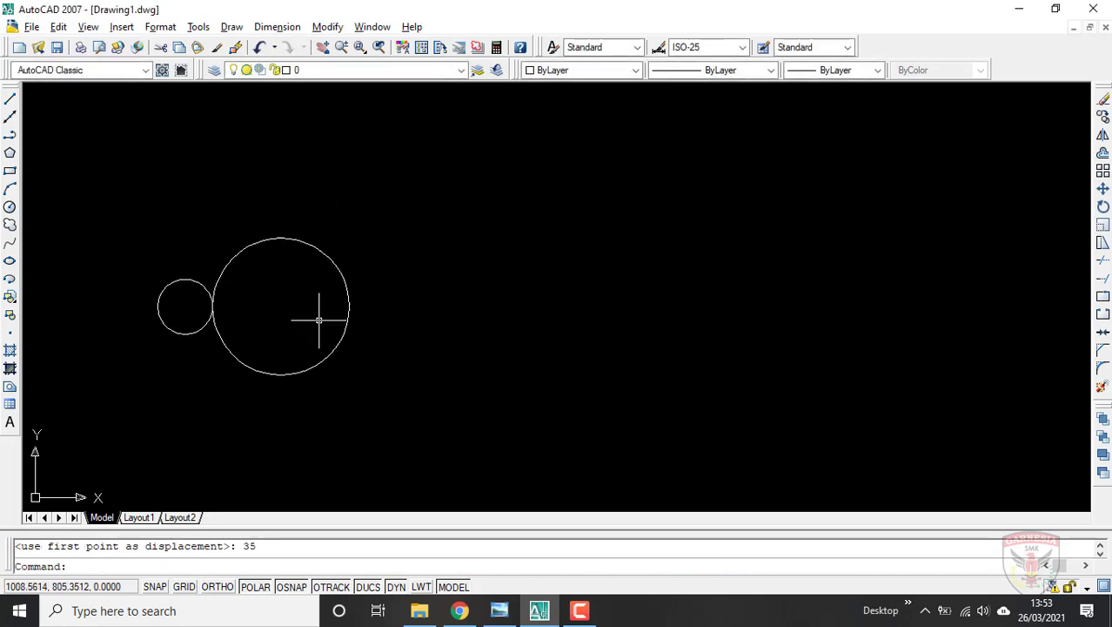
{"action": "scroll", "coordinate": [288, 329], "scroll_direction": "down", "scroll_amount": 1}
{"action": "scroll", "coordinate": [224, 329], "scroll_direction": "up", "scroll_amount": 2}
Check the hook's outer arc in the reference image and draw a circle concentric with the radius-25 circle, reaching the small circle's far left quadrant
{"action": "key", "text": "alt+Tab"}
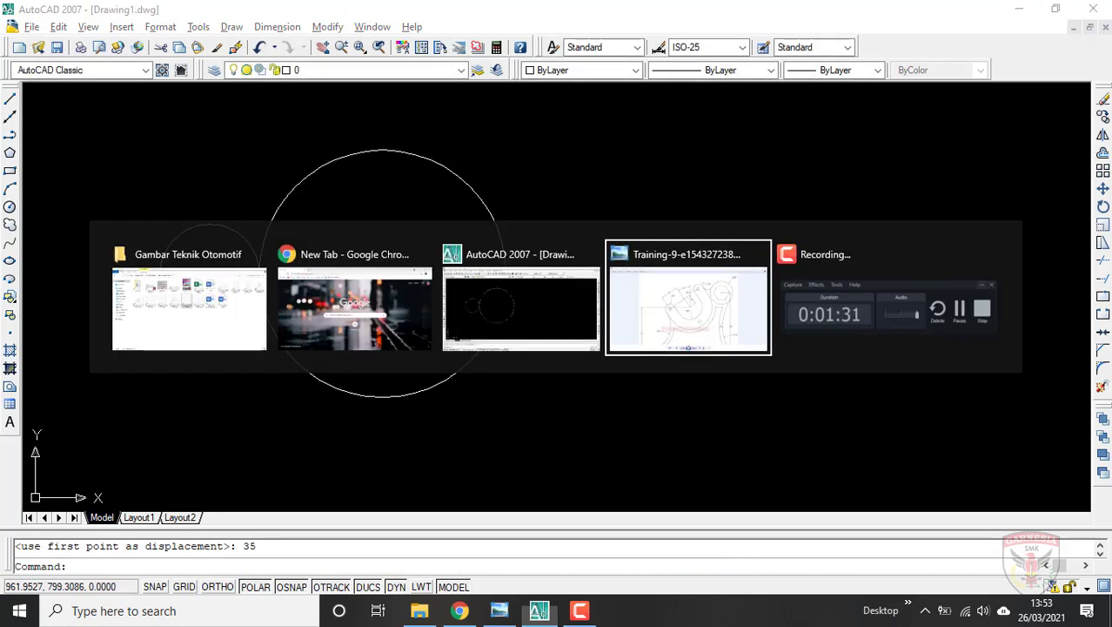
{"action": "key", "text": "alt+Tab"}
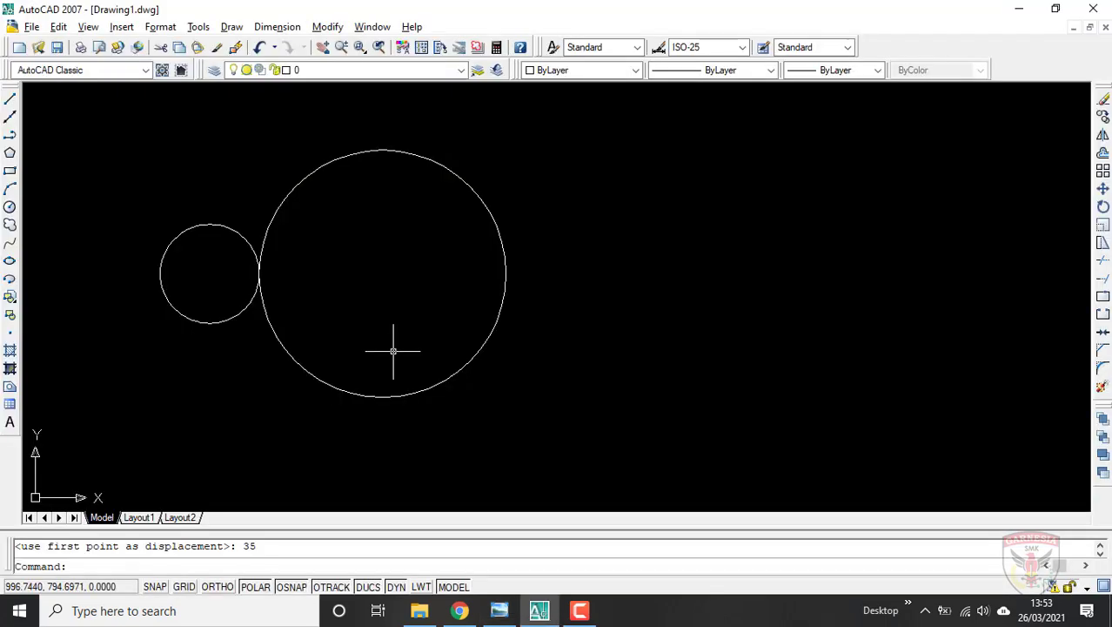
{"action": "key", "text": "alt+Tab"}
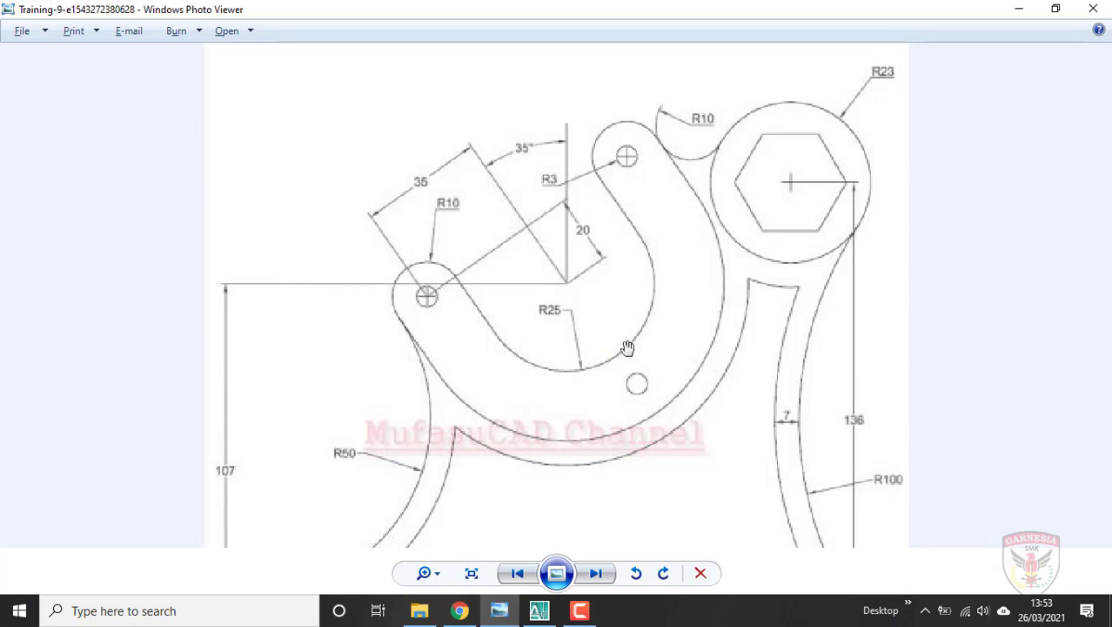
{"action": "scroll", "coordinate": [403, 315], "scroll_direction": "up", "scroll_amount": 2}
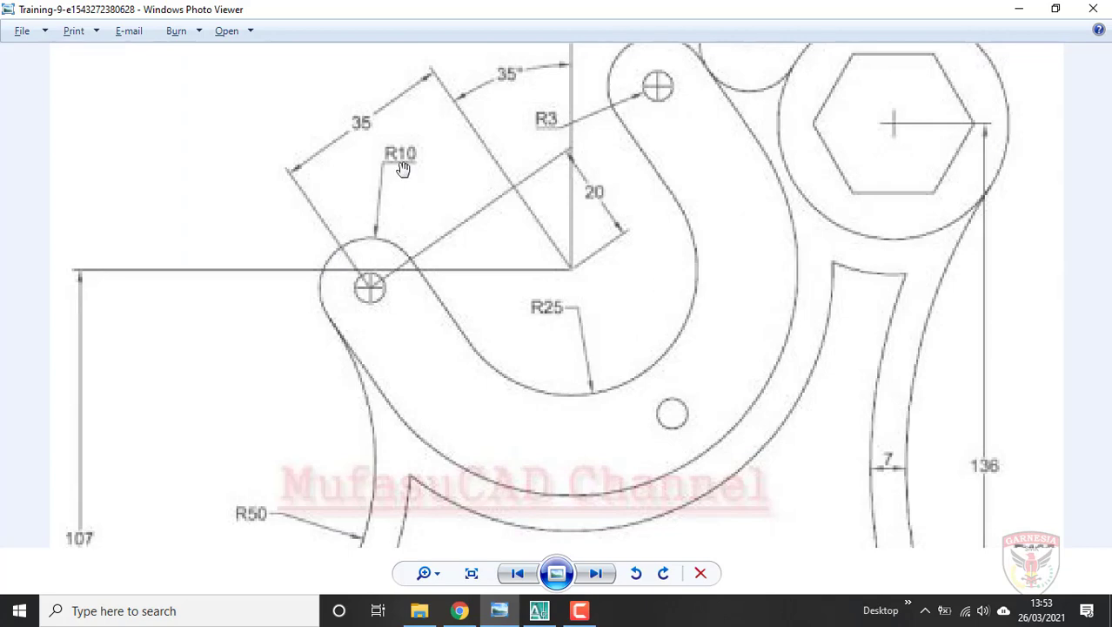
{"action": "key", "text": "alt+Tab"}
{"action": "scroll", "coordinate": [396, 256], "scroll_direction": "down", "scroll_amount": 4}
{"action": "scroll", "coordinate": [241, 274], "scroll_direction": "up", "scroll_amount": 3}
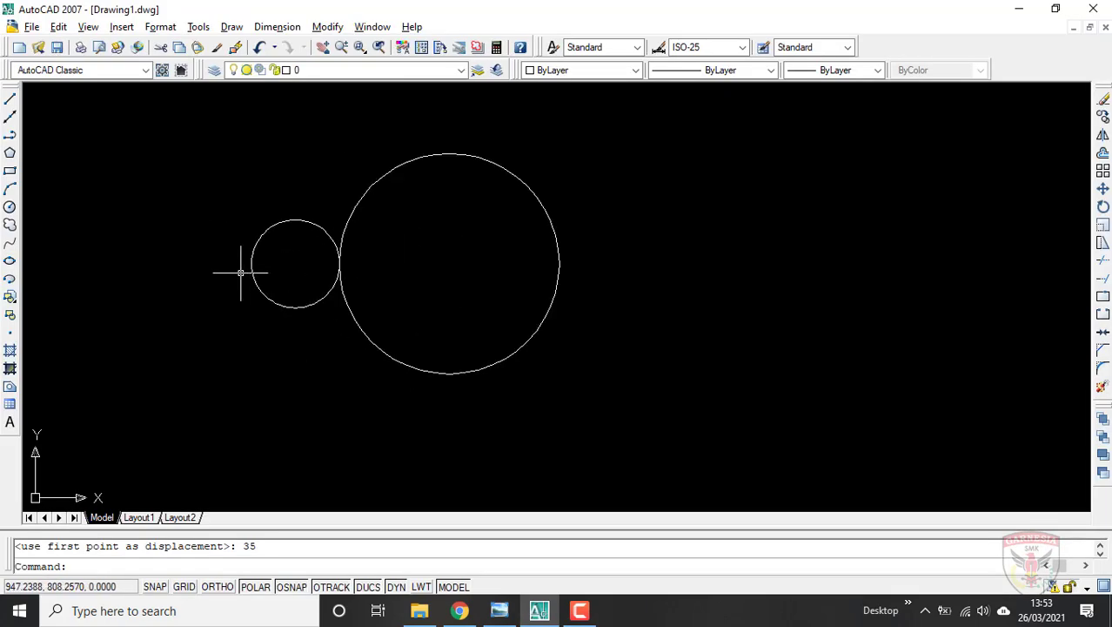
{"action": "left_click", "coordinate": [10, 208]}
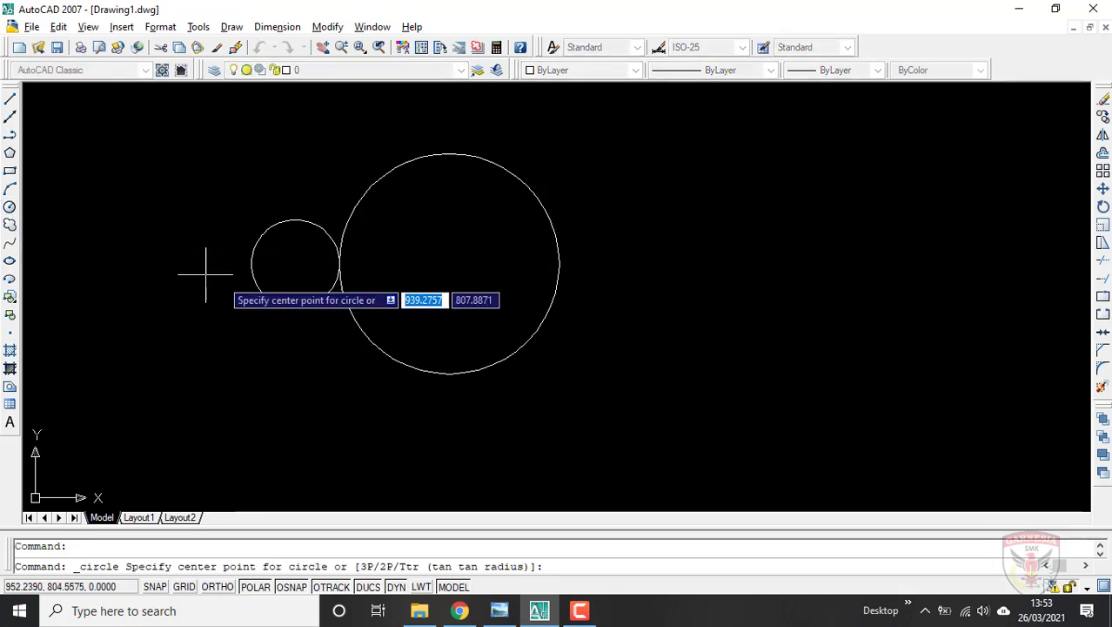
{"action": "left_click", "coordinate": [449, 263]}
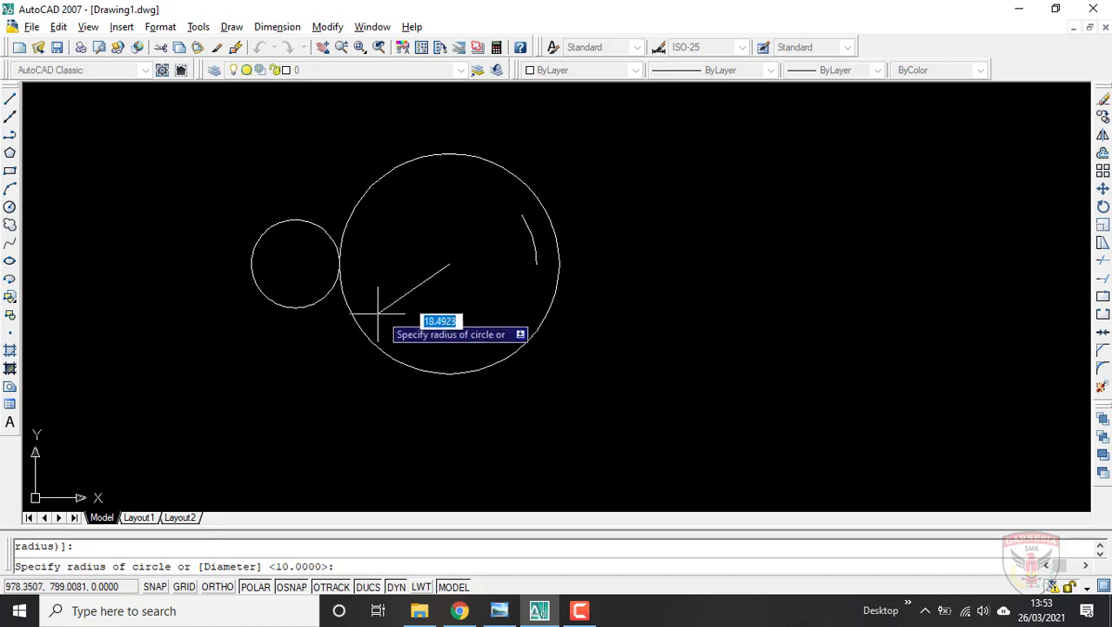
{"action": "left_click", "coordinate": [252, 263]}
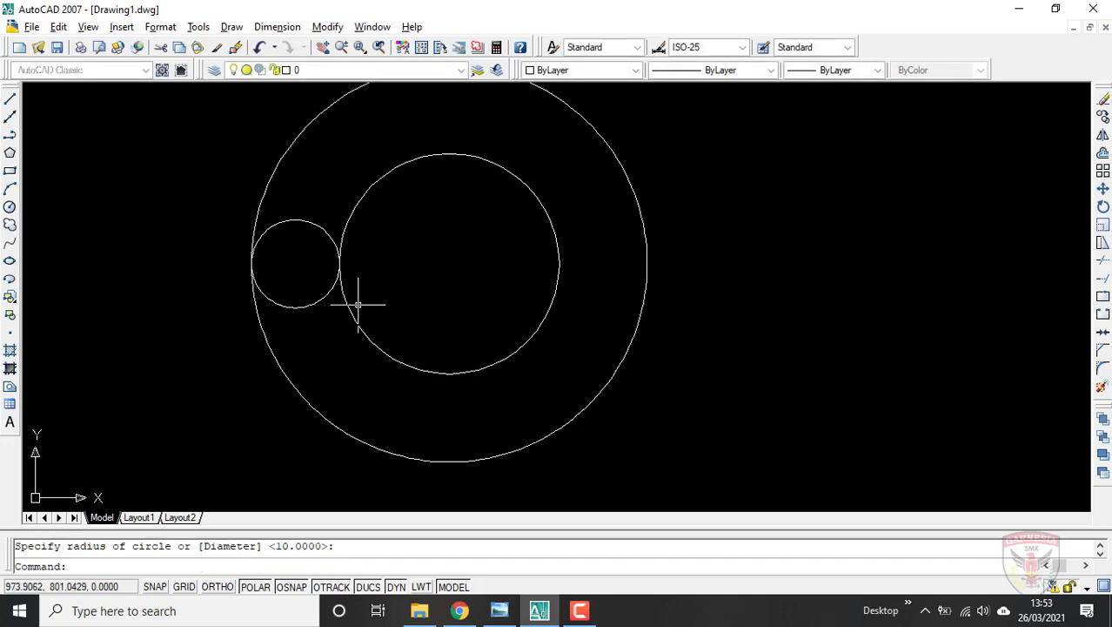
Check the hook-end offset in the reference image, try to move the radius-10 circle 20 units by its centre, and undo that move
{"action": "scroll", "coordinate": [490, 317], "scroll_direction": "down", "scroll_amount": 2}
{"action": "key", "text": "alt+Tab"}
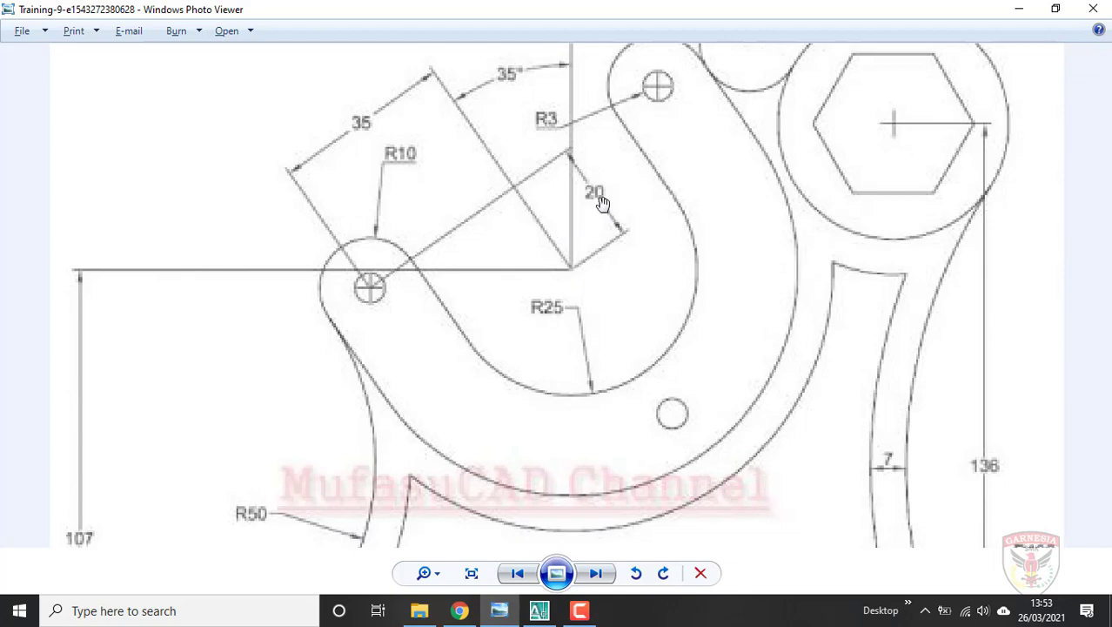
{"action": "key", "text": "alt+Tab"}
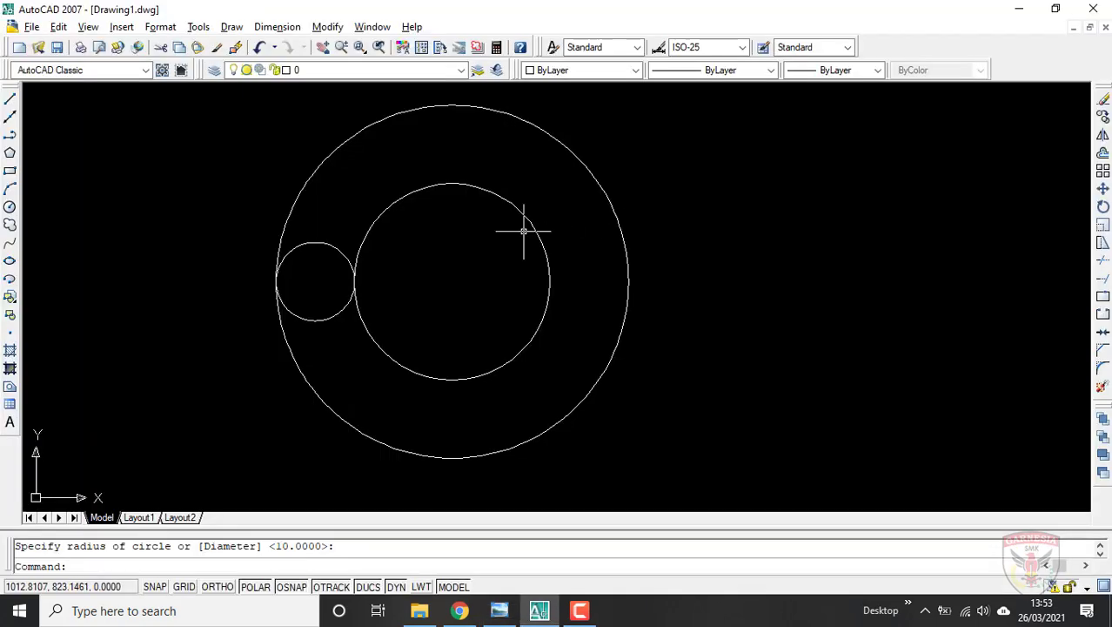
{"action": "left_click", "coordinate": [1103, 188]}
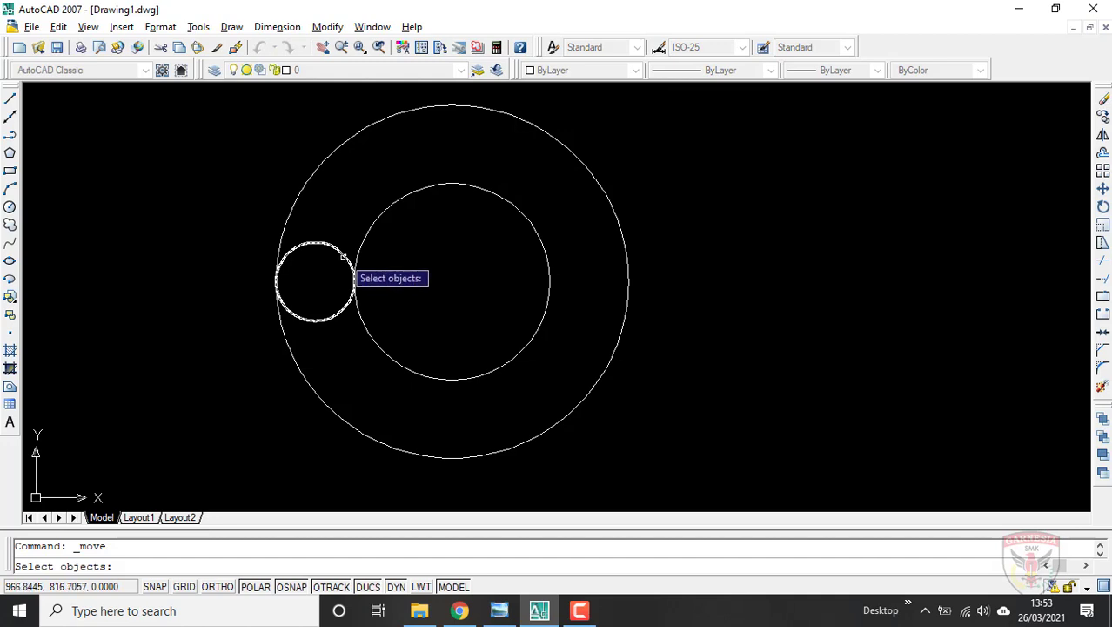
{"action": "left_click", "coordinate": [353, 280]}
{"action": "key", "text": "Return"}
{"action": "left_click", "coordinate": [314, 281]}
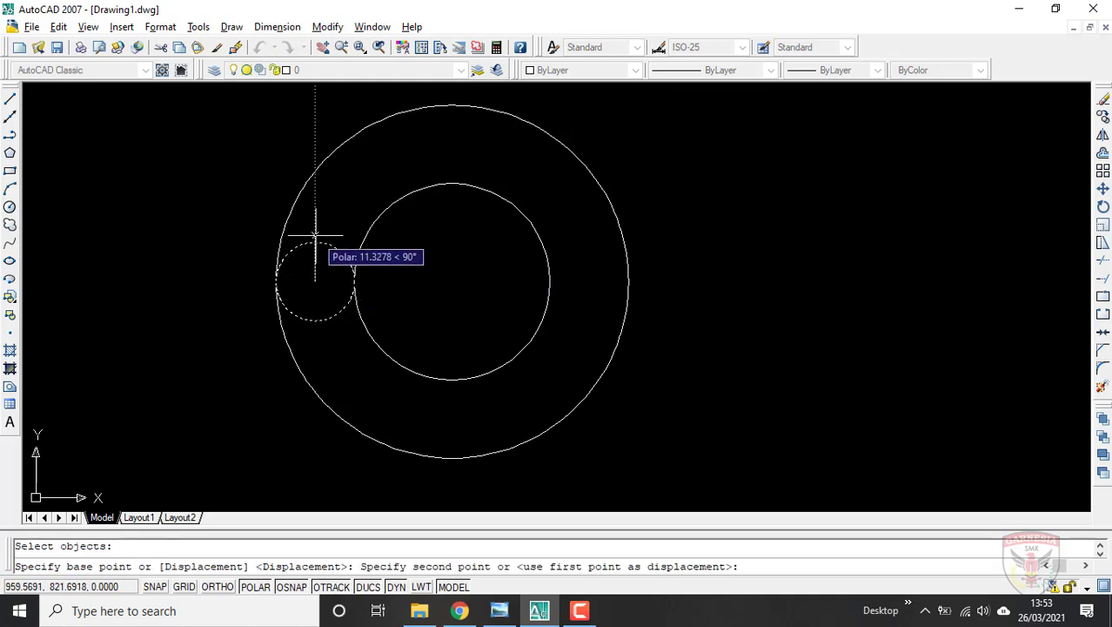
{"action": "type", "text": "20"}
{"action": "key", "text": "Return"}
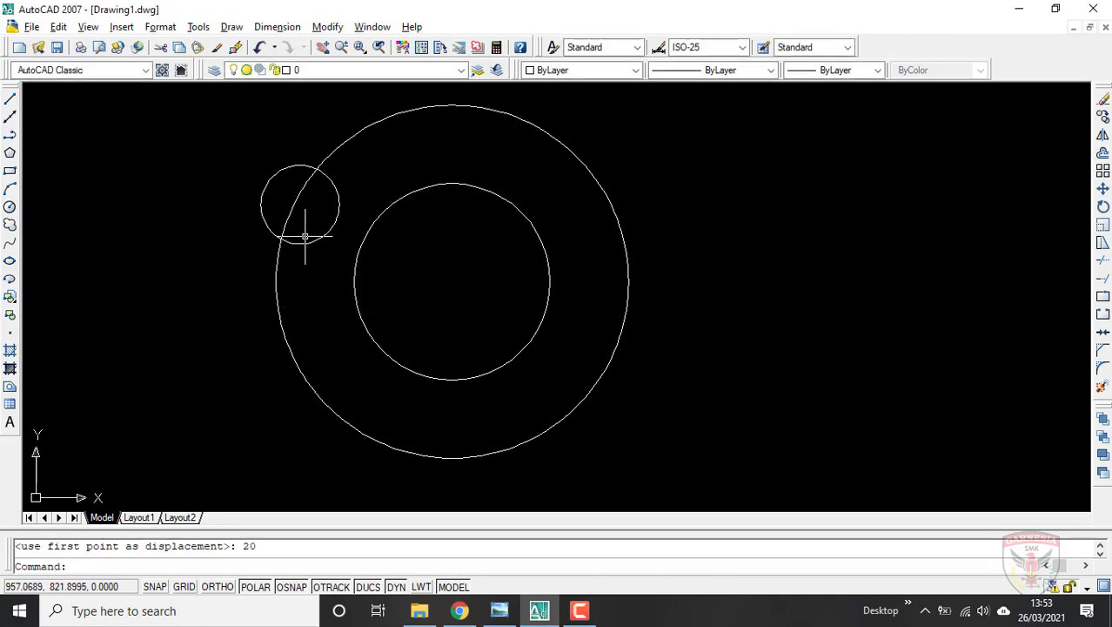
{"action": "key", "text": "ctrl+z"}
{"action": "key", "text": "ctrl+z"}
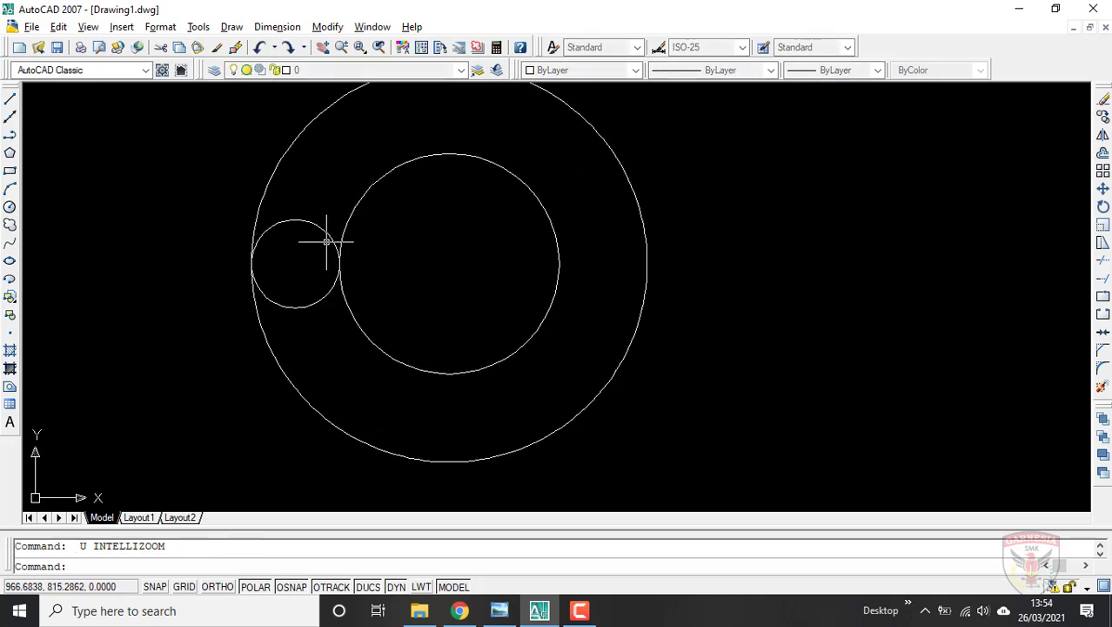
Move the radius-10 circle 20 units straight up, using its centre as base point
{"action": "left_click", "coordinate": [1102, 191]}
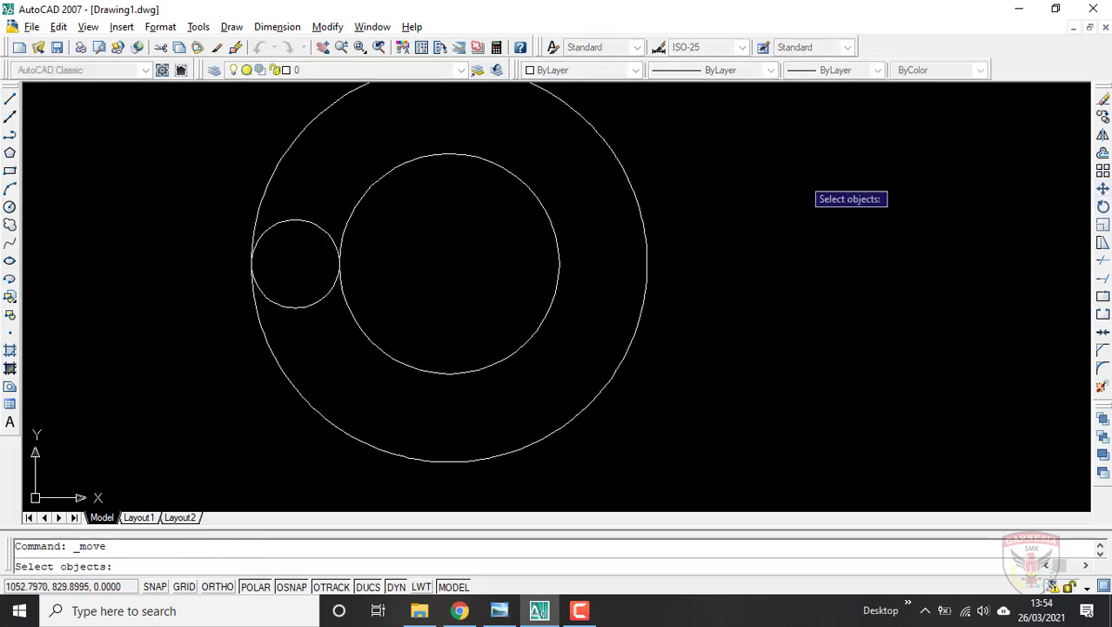
{"action": "left_click", "coordinate": [315, 226]}
{"action": "key", "text": "Return"}
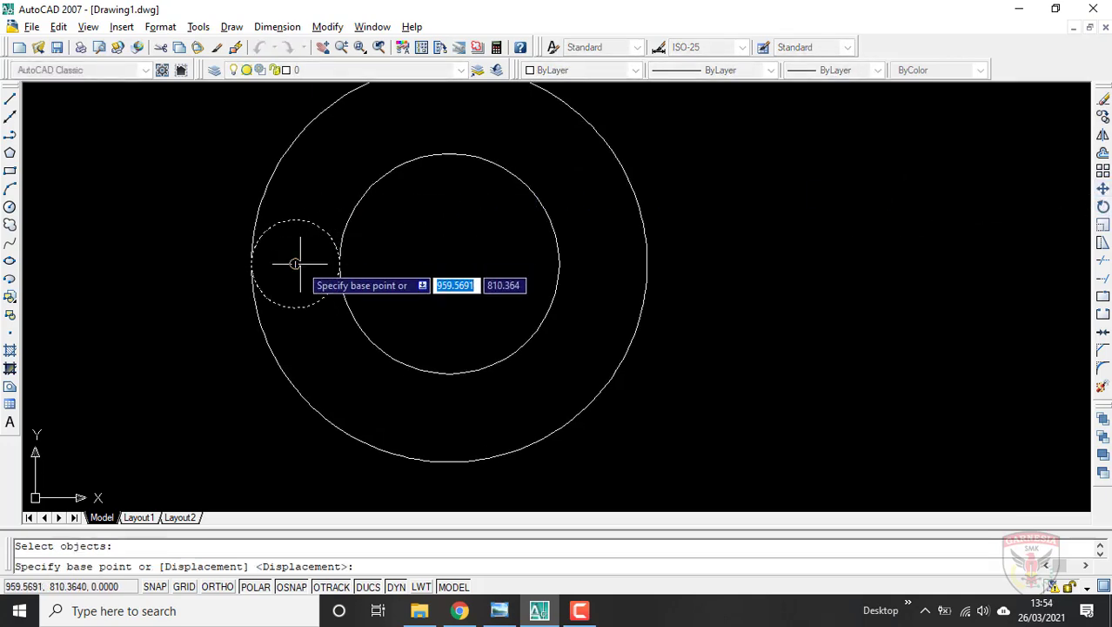
{"action": "left_click", "coordinate": [295, 263]}
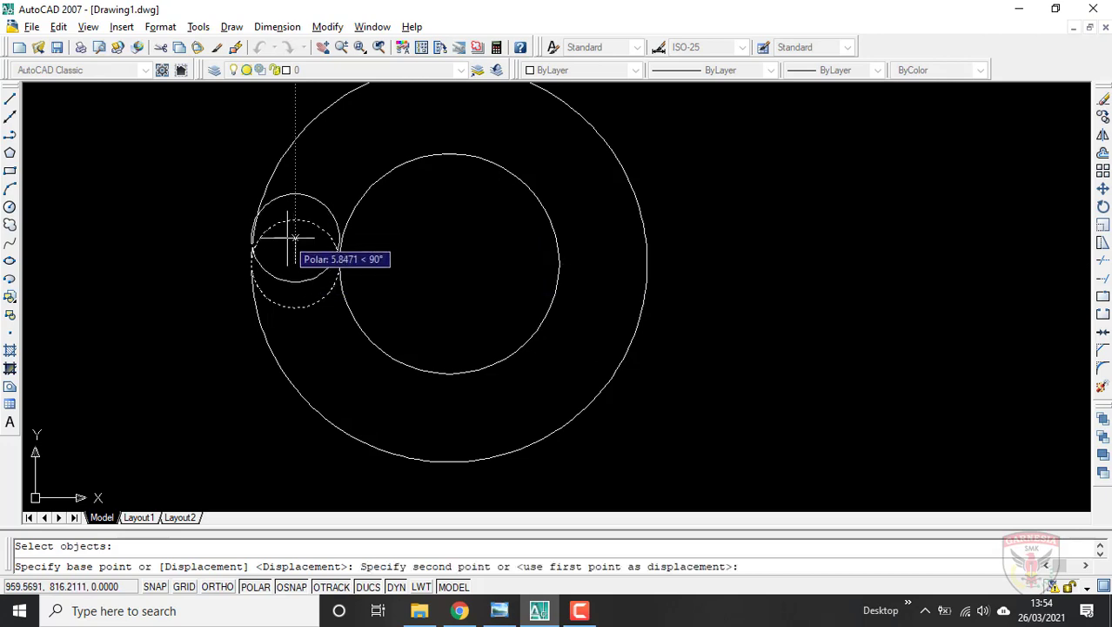
{"action": "type", "text": "20"}
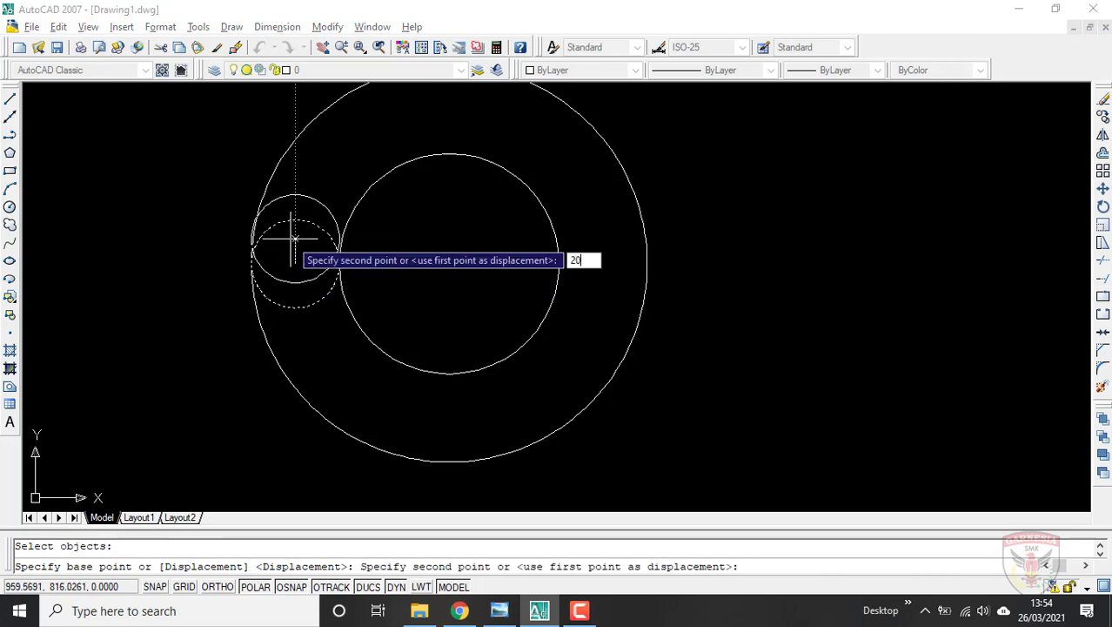
{"action": "key", "text": "Return"}
{"action": "scroll", "coordinate": [293, 241], "scroll_direction": "down", "scroll_amount": 1}
{"action": "scroll", "coordinate": [340, 224], "scroll_direction": "down", "scroll_amount": 1}
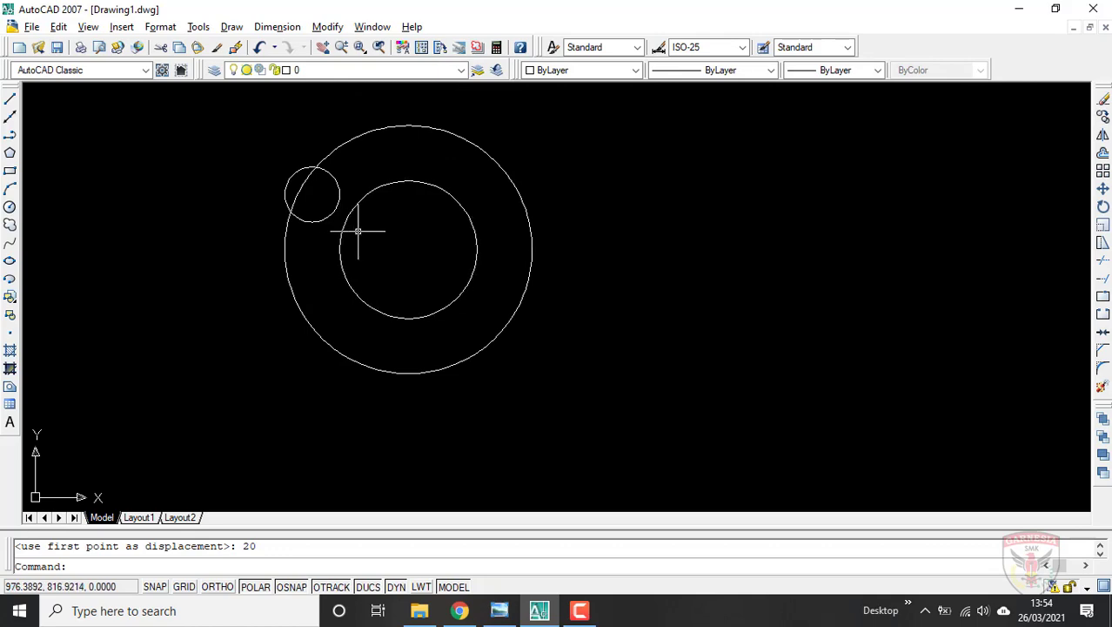
Check the reference image and draw a vertical line from the small circle's right quadrant to the radius-25 circle's left quadrant
{"action": "key", "text": "alt+Tab"}
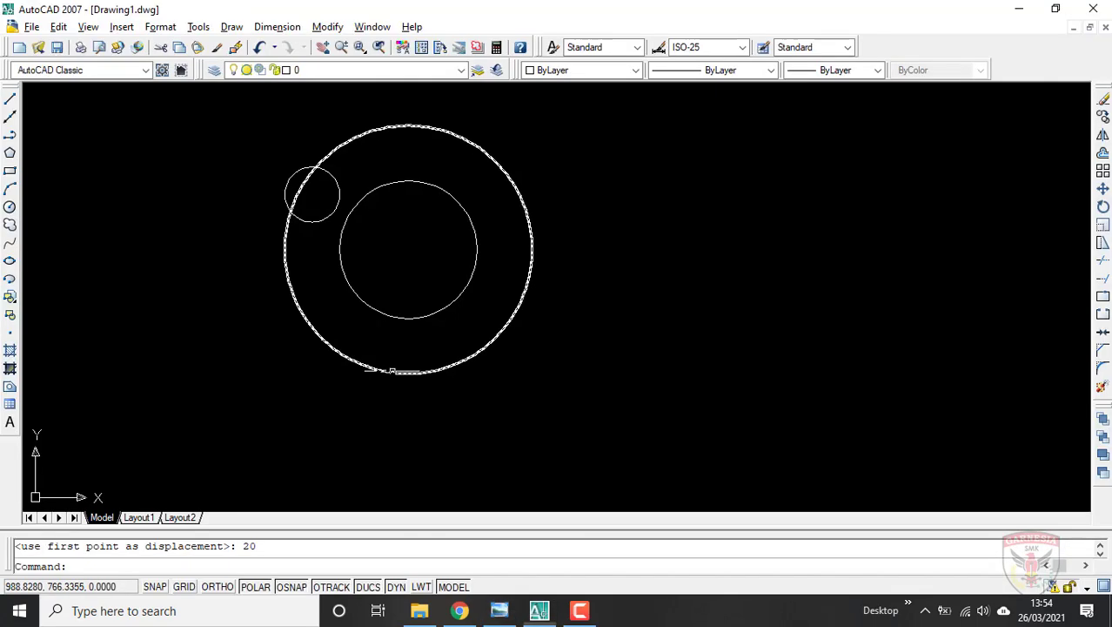
{"action": "key", "text": "alt+Tab"}
{"action": "scroll", "coordinate": [338, 148], "scroll_direction": "up", "scroll_amount": 3}
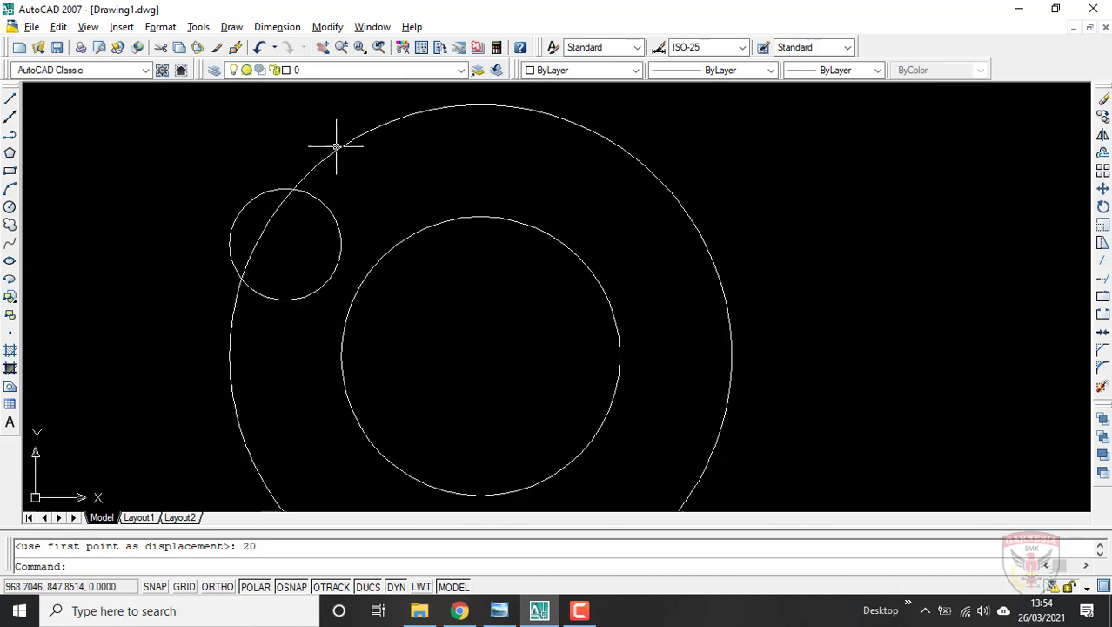
{"action": "left_click", "coordinate": [10, 100]}
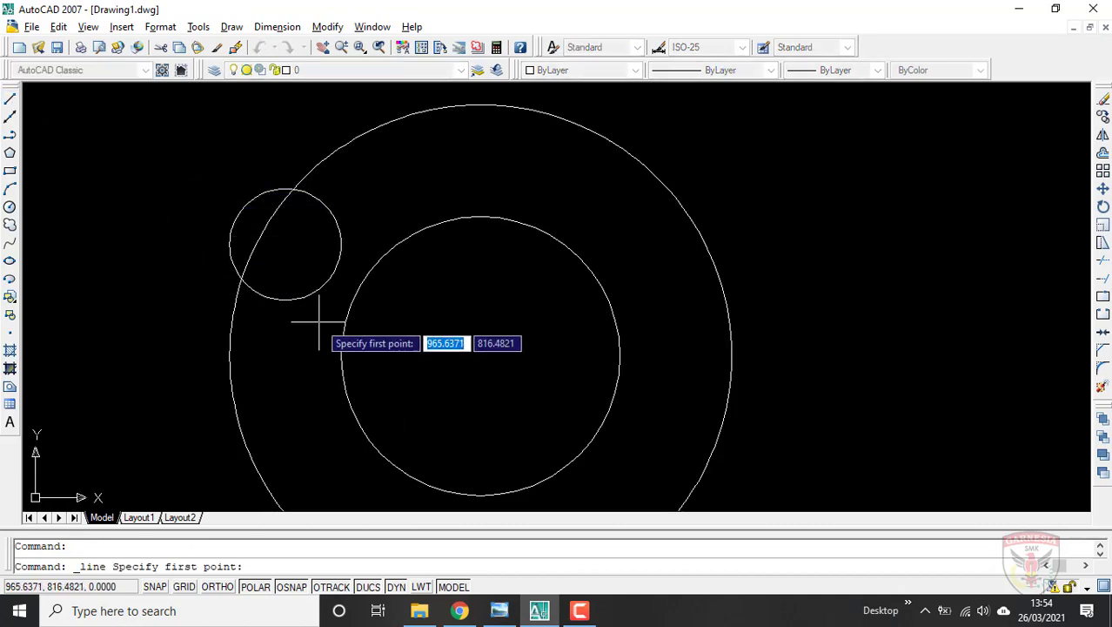
{"action": "scroll", "coordinate": [322, 320], "scroll_direction": "up", "scroll_amount": 1}
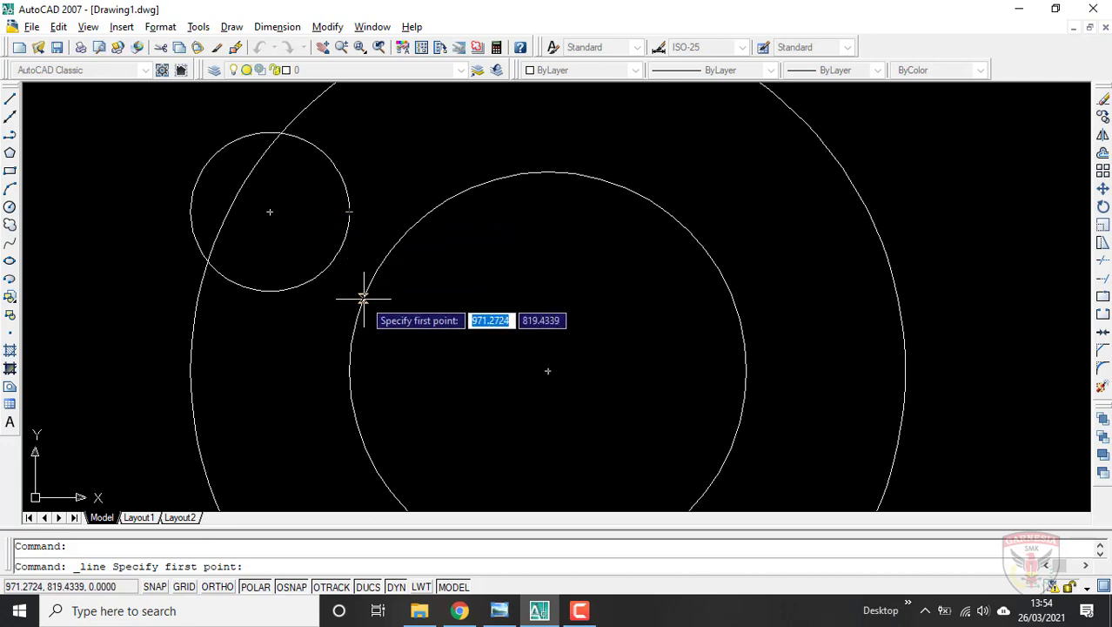
{"action": "left_click", "coordinate": [349, 211]}
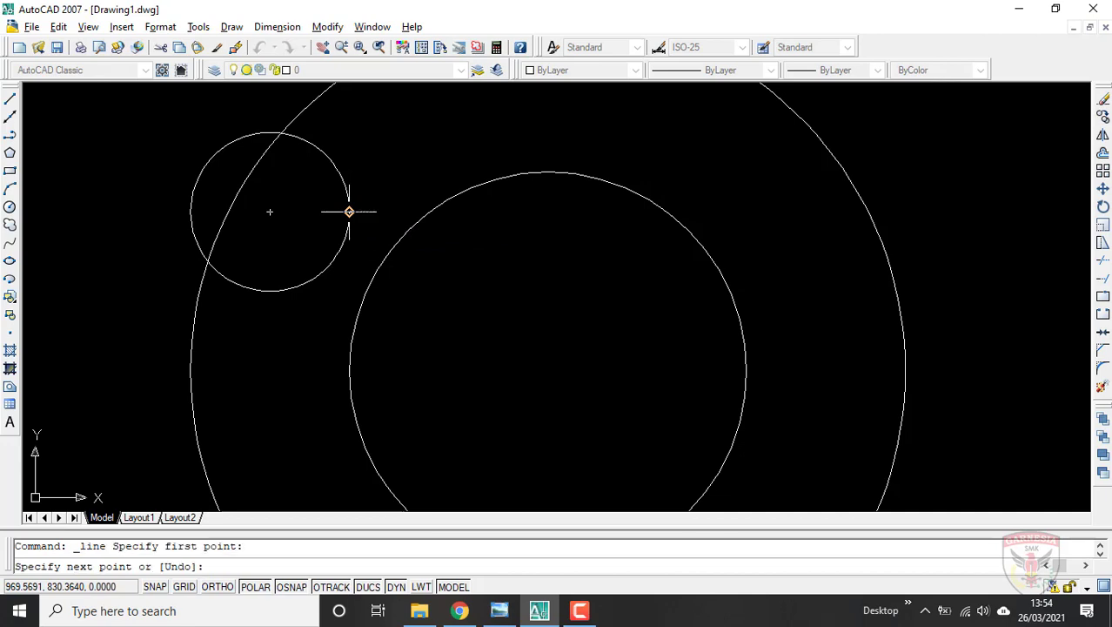
{"action": "left_click", "coordinate": [349, 371]}
{"action": "key", "text": "Escape"}
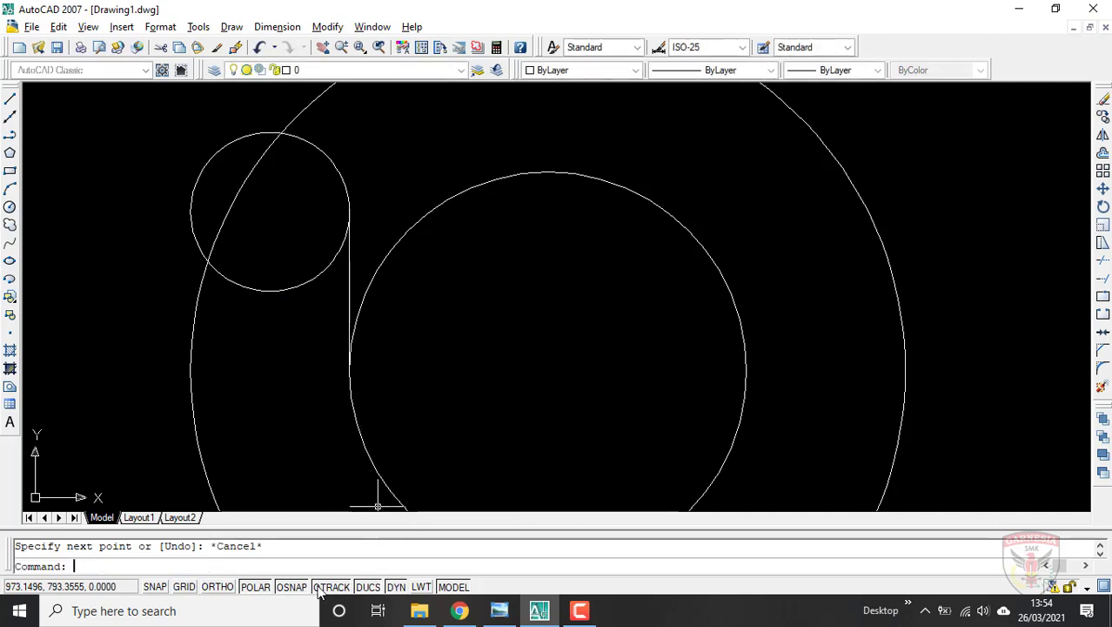
Review the active object snap modes in the drafting settings with object snap switched on, and accept them
{"action": "left_click", "coordinate": [293, 587]}
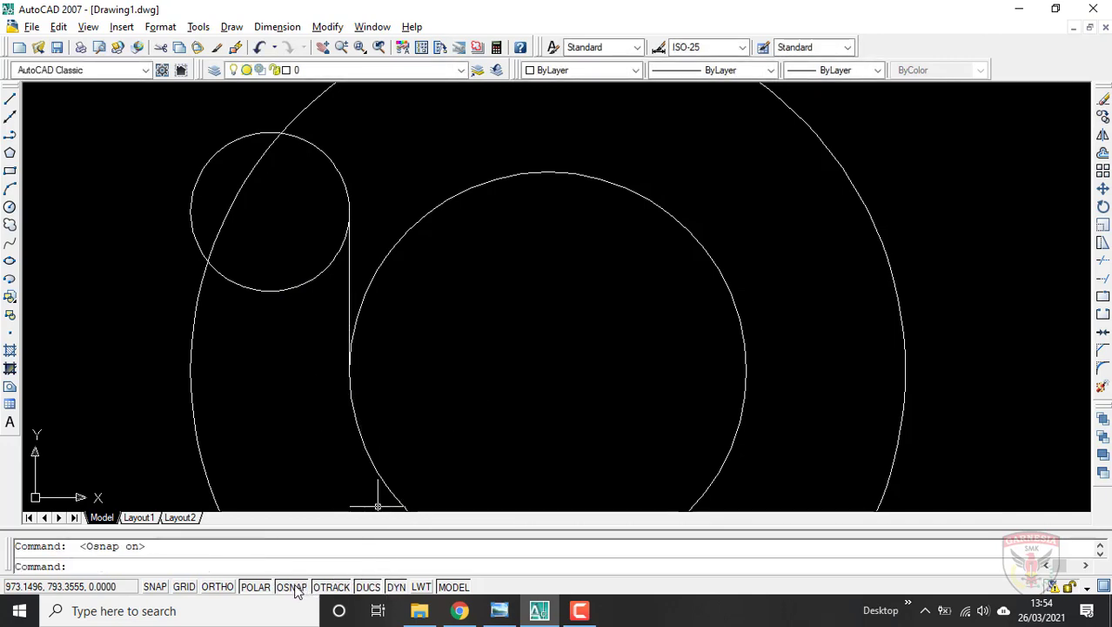
{"action": "right_click", "coordinate": [296, 588]}
{"action": "left_click", "coordinate": [339, 573]}
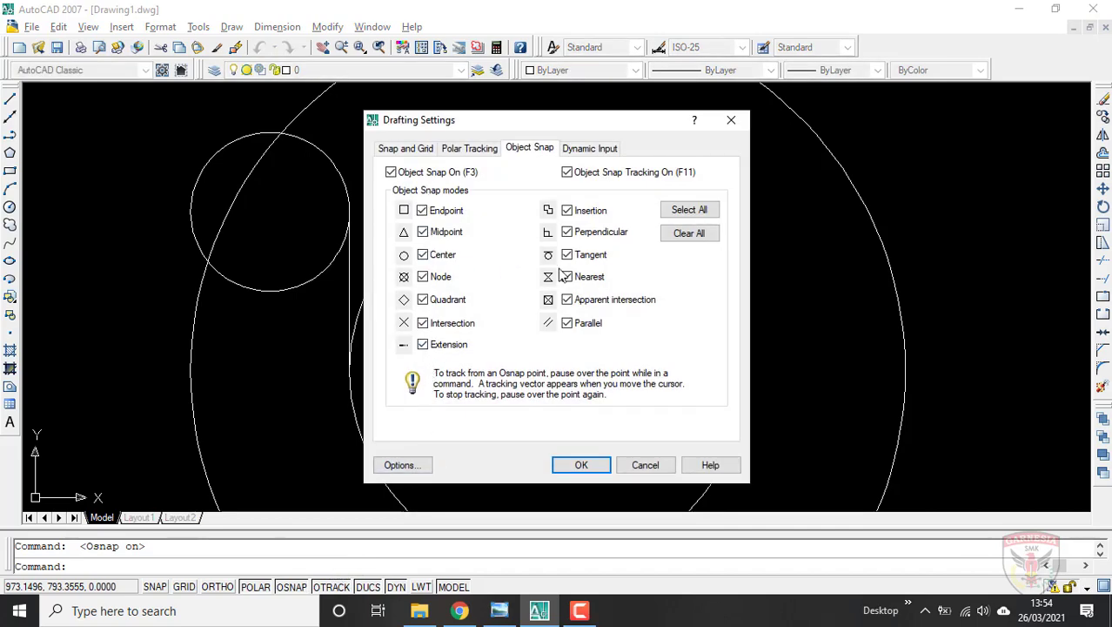
{"action": "left_click", "coordinate": [581, 465]}
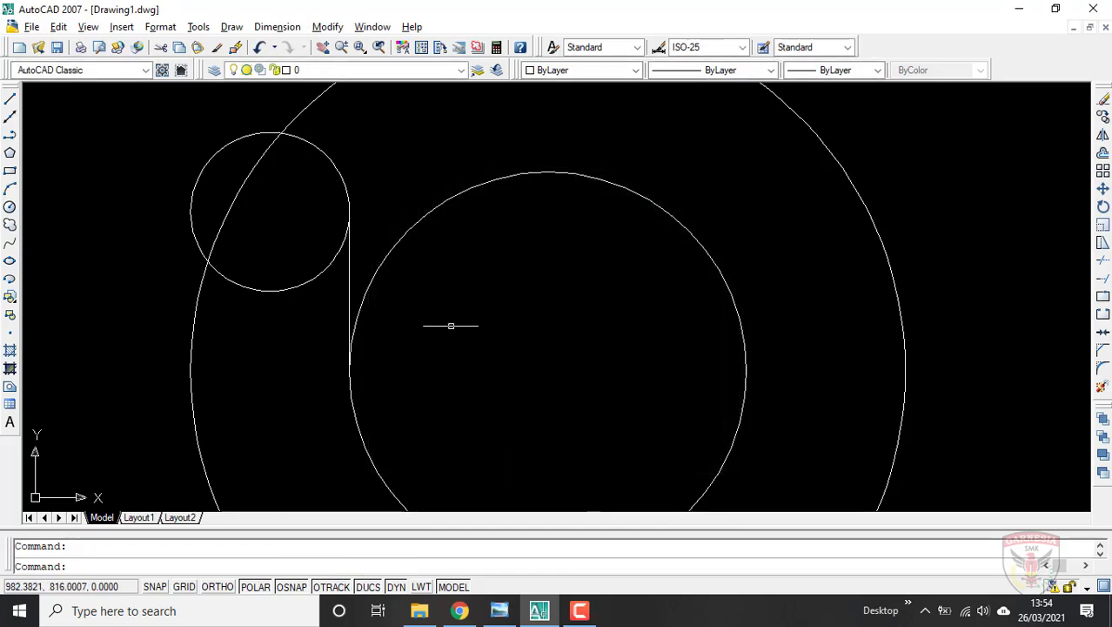
Draw a vertical line from the small circle's left quadrant down to the outer circle's left quadrant
{"action": "scroll", "coordinate": [392, 335], "scroll_direction": "down", "scroll_amount": 2}
{"action": "scroll", "coordinate": [322, 331], "scroll_direction": "up", "scroll_amount": 2}
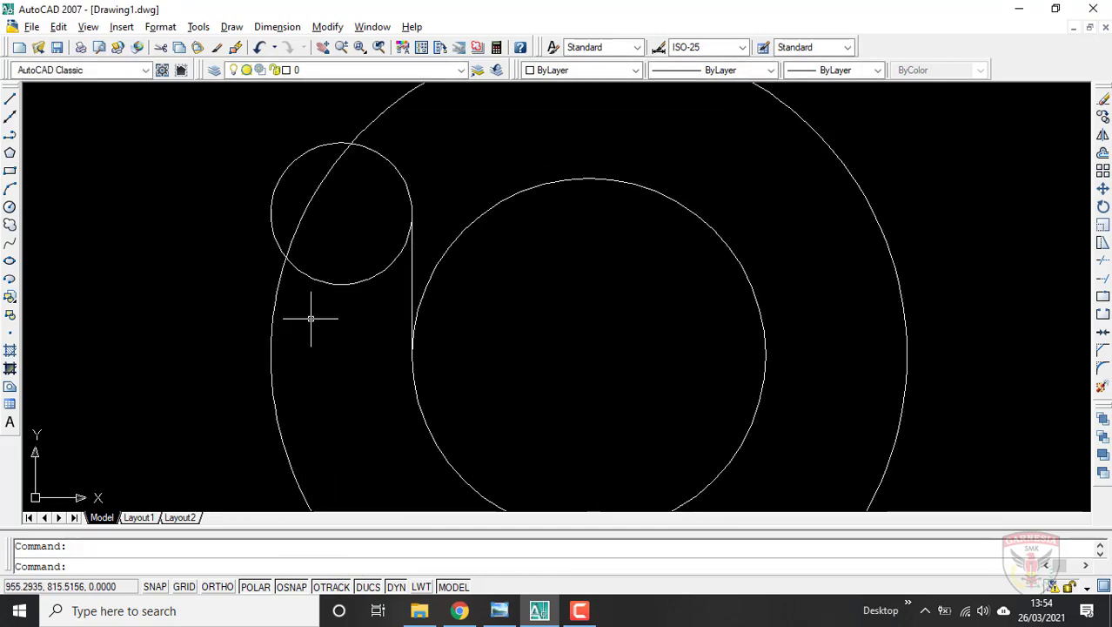
{"action": "left_click", "coordinate": [10, 100]}
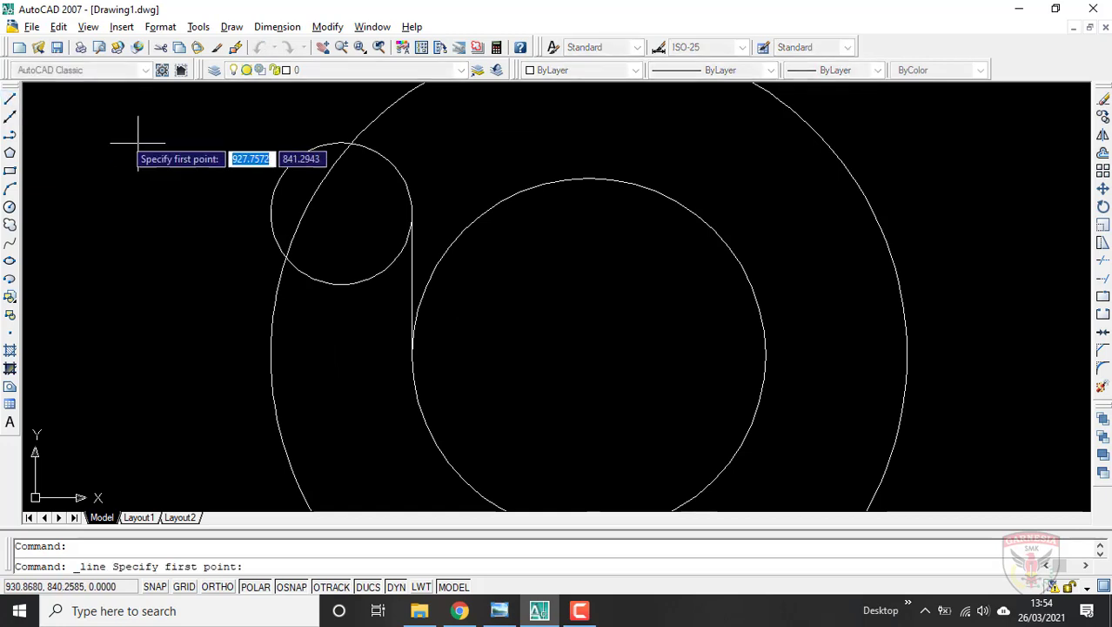
{"action": "left_click", "coordinate": [270, 213]}
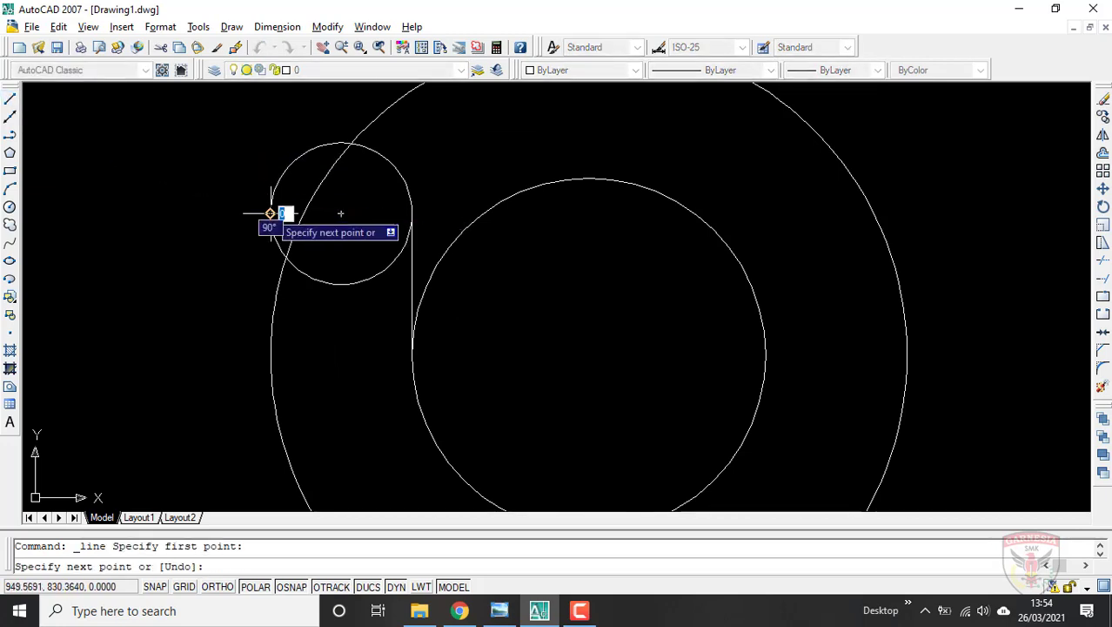
{"action": "left_click", "coordinate": [270, 355]}
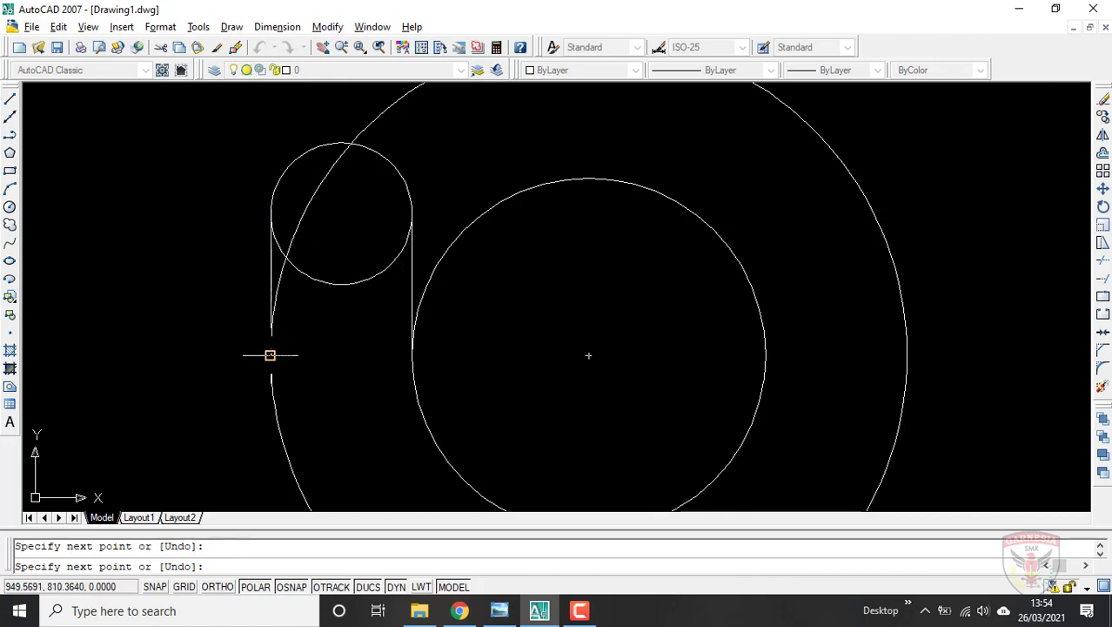
{"action": "scroll", "coordinate": [338, 327], "scroll_direction": "down", "scroll_amount": 2}
{"action": "key", "text": "Return"}
{"action": "scroll", "coordinate": [497, 226], "scroll_direction": "down", "scroll_amount": 3}
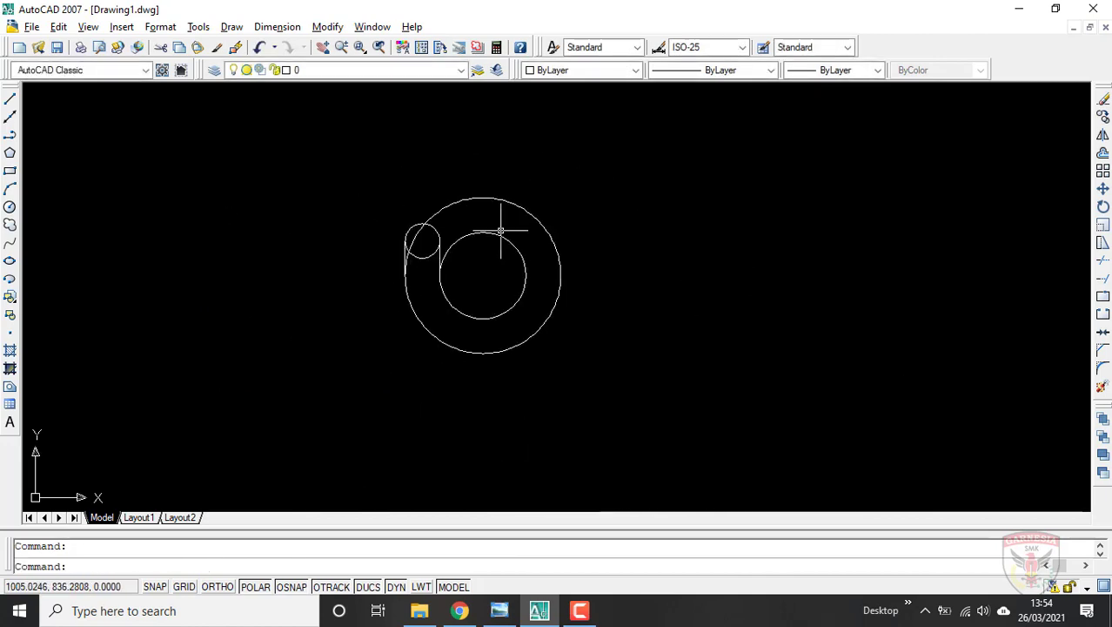
{"action": "scroll", "coordinate": [497, 226], "scroll_direction": "up", "scroll_amount": 2}
Check the radius of the hook-end hole in the reference image and return to AutoCAD
{"action": "key", "text": "alt+Tab"}
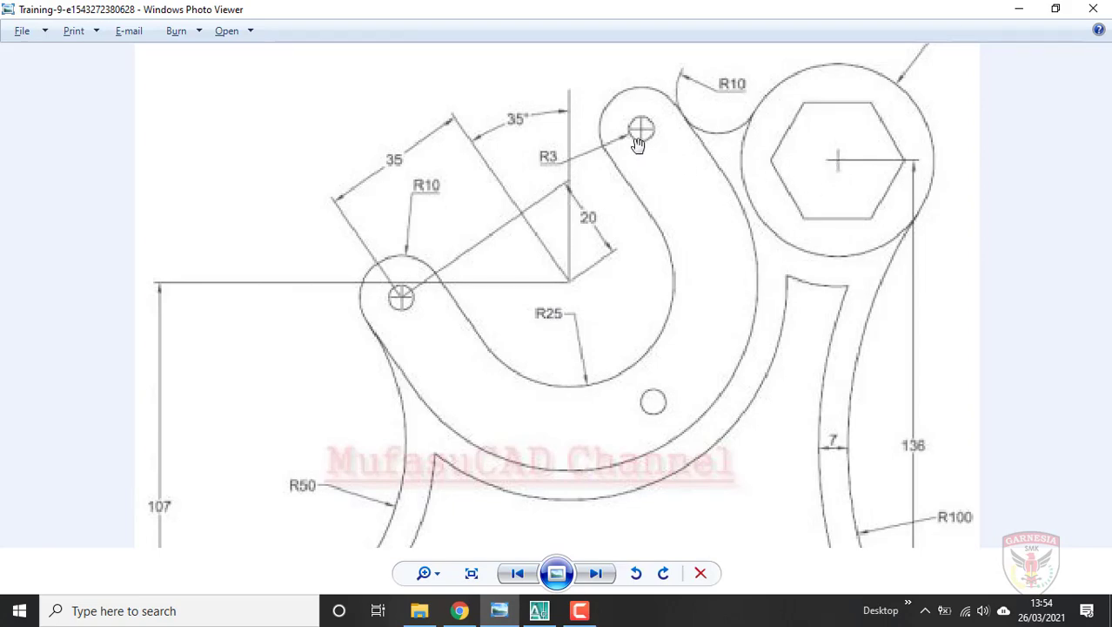
{"action": "scroll", "coordinate": [643, 133], "scroll_direction": "up", "scroll_amount": 2}
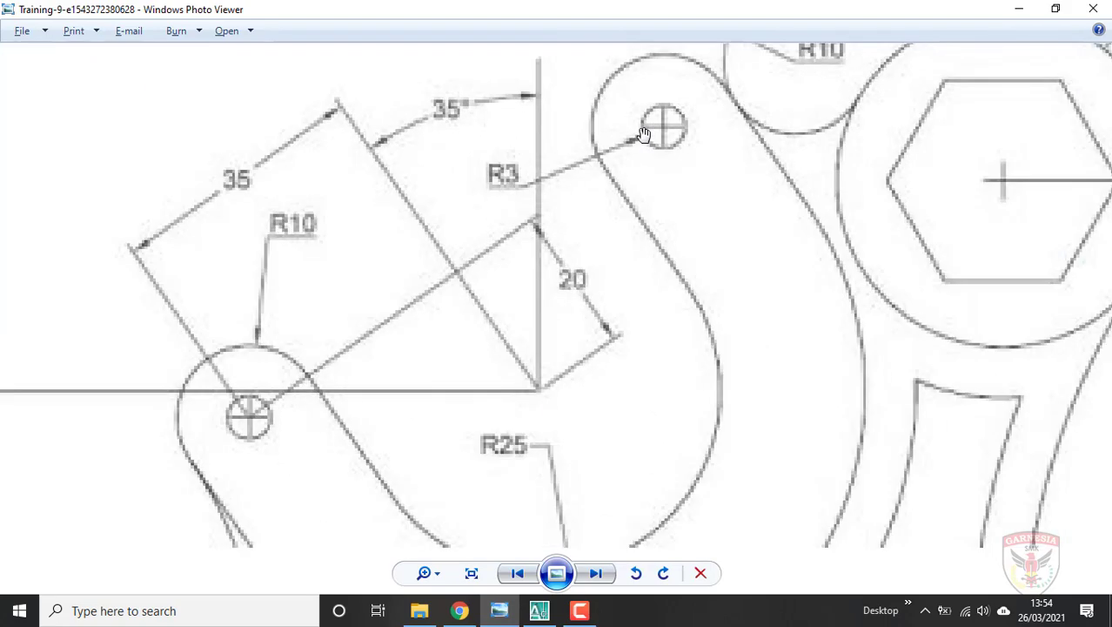
{"action": "key", "text": "alt+Tab"}
{"action": "scroll", "coordinate": [356, 258], "scroll_direction": "up", "scroll_amount": 3}
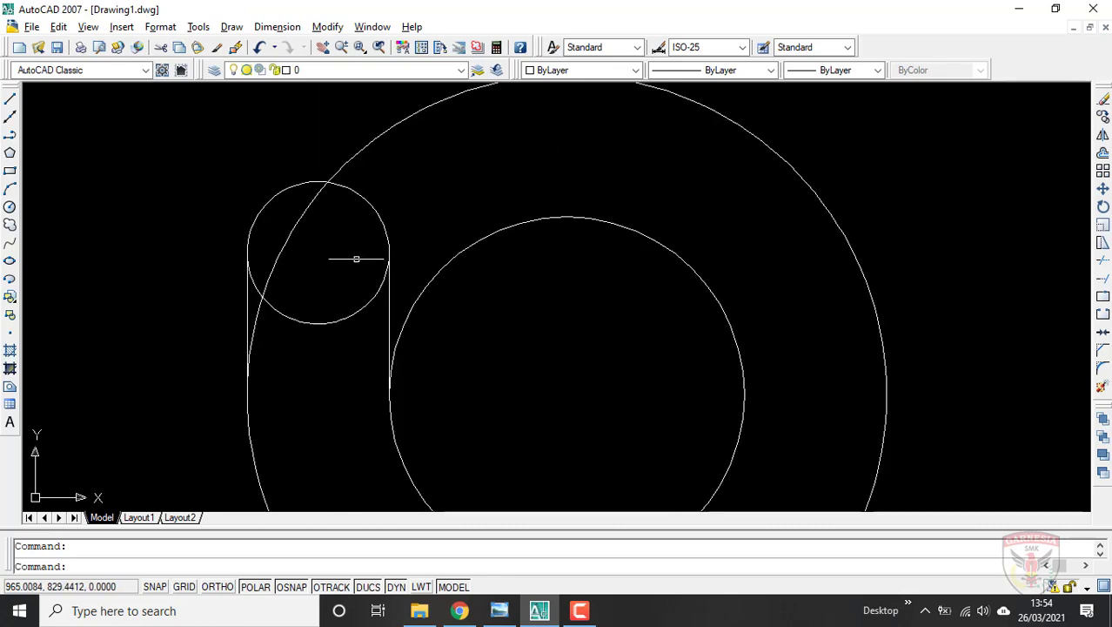
{"action": "key", "text": "Return"}
{"action": "left_click", "coordinate": [319, 253]}
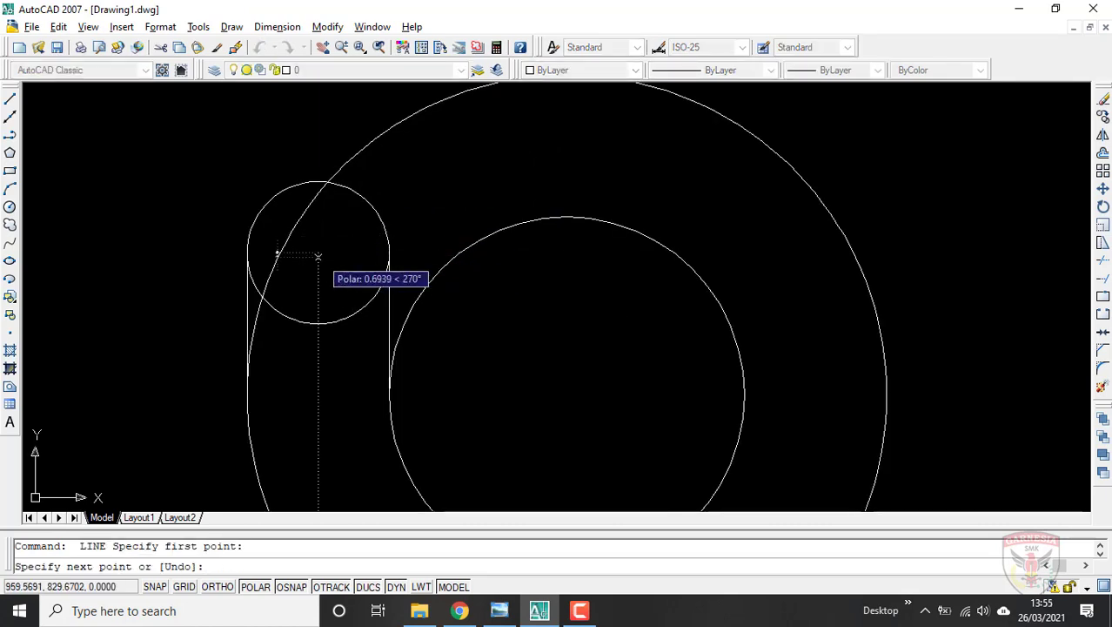
{"action": "key", "text": "Escape"}
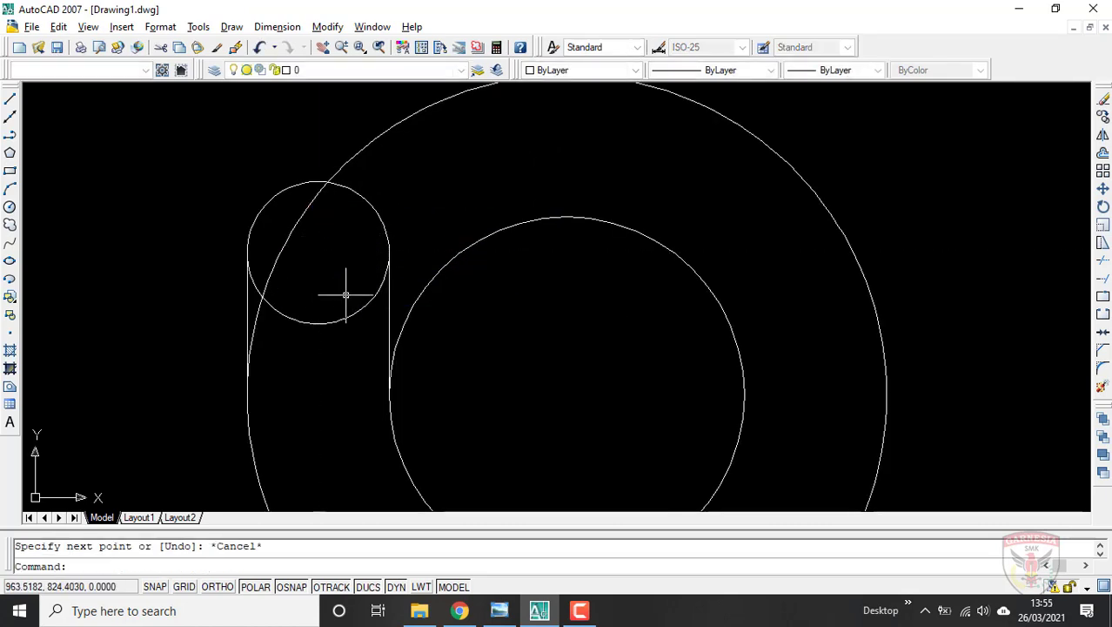
Draw a circle of radius 3 concentric with the radius-10 circle for the hook-end hole
{"action": "left_click", "coordinate": [10, 207]}
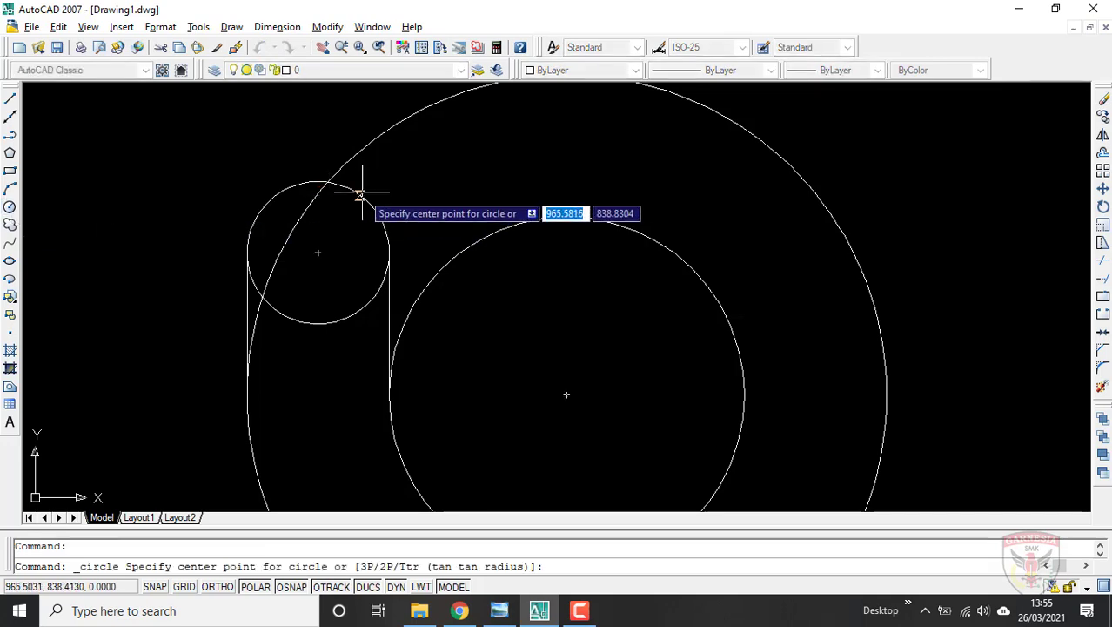
{"action": "left_click", "coordinate": [318, 253]}
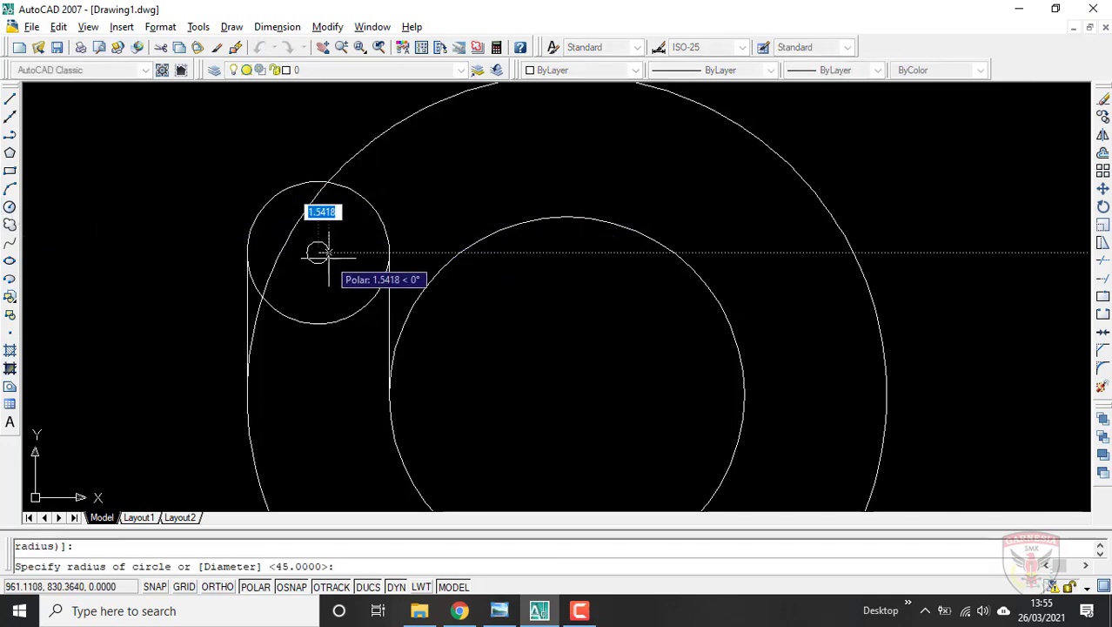
{"action": "type", "text": "3"}
{"action": "key", "text": "Return"}
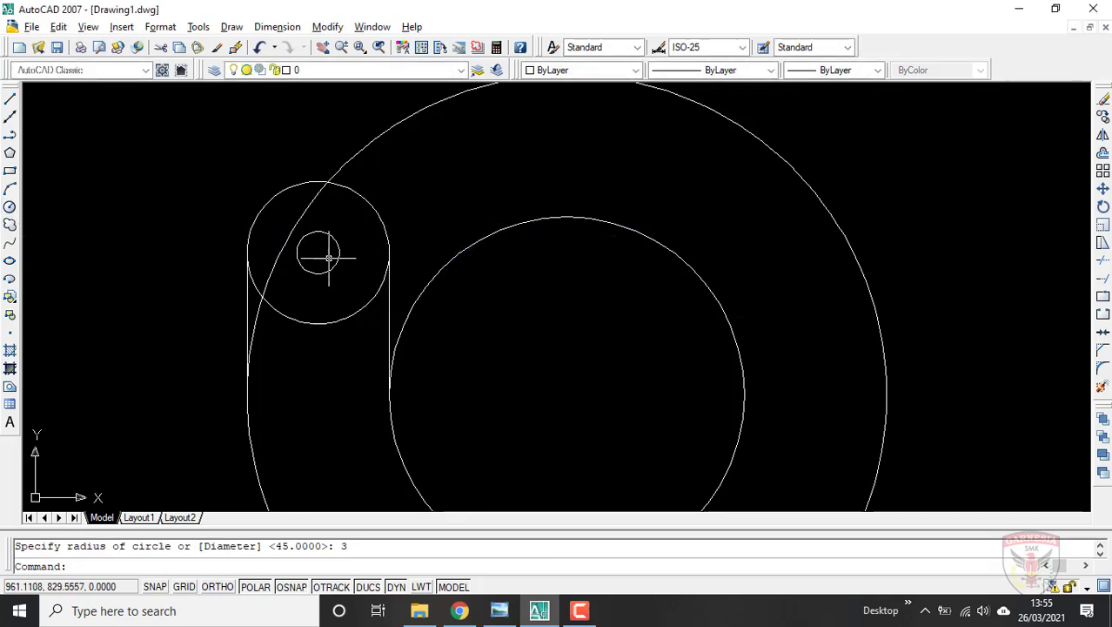
{"action": "scroll", "coordinate": [322, 259], "scroll_direction": "down", "scroll_amount": 2}
{"action": "scroll", "coordinate": [324, 262], "scroll_direction": "up", "scroll_amount": 1}
{"action": "scroll", "coordinate": [323, 261], "scroll_direction": "down", "scroll_amount": 1}
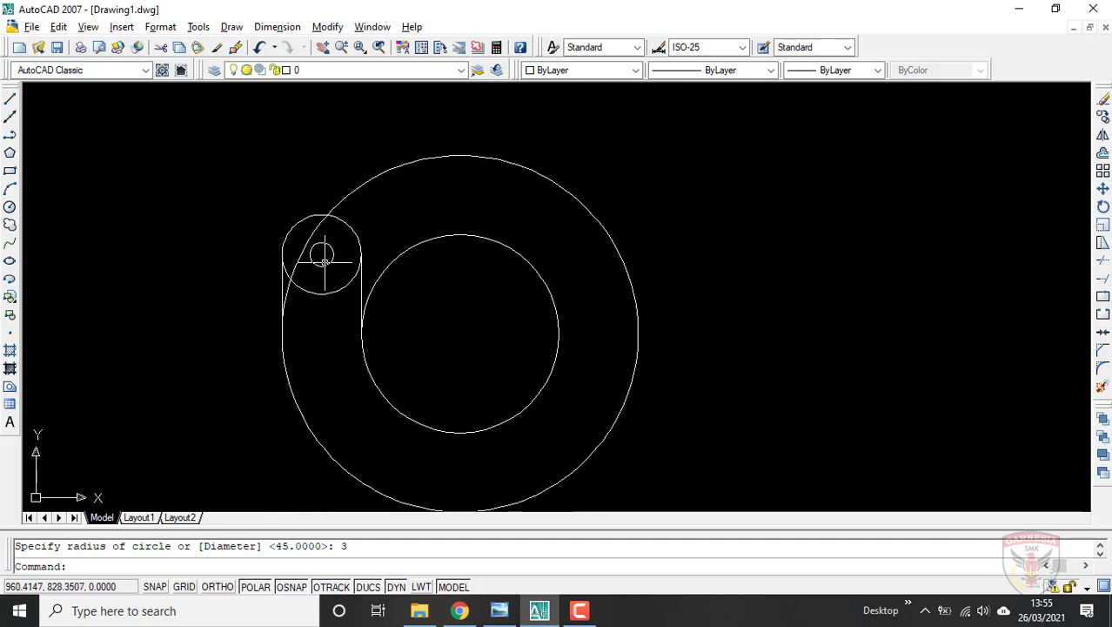
Mirror the hook-end circle, its radius-3 hole and both vertical lines about the vertical axis through the large circles' centre, keeping the originals
{"action": "key", "text": "alt+Tab"}
{"action": "scroll", "coordinate": [247, 266], "scroll_direction": "down", "scroll_amount": 2}
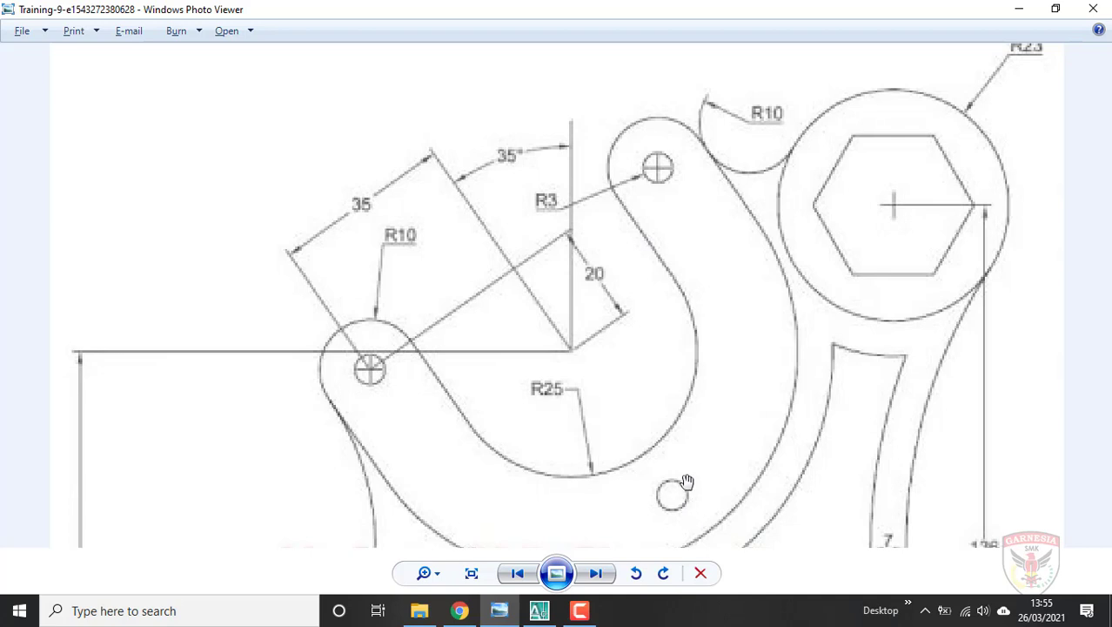
{"action": "key", "text": "alt+Tab"}
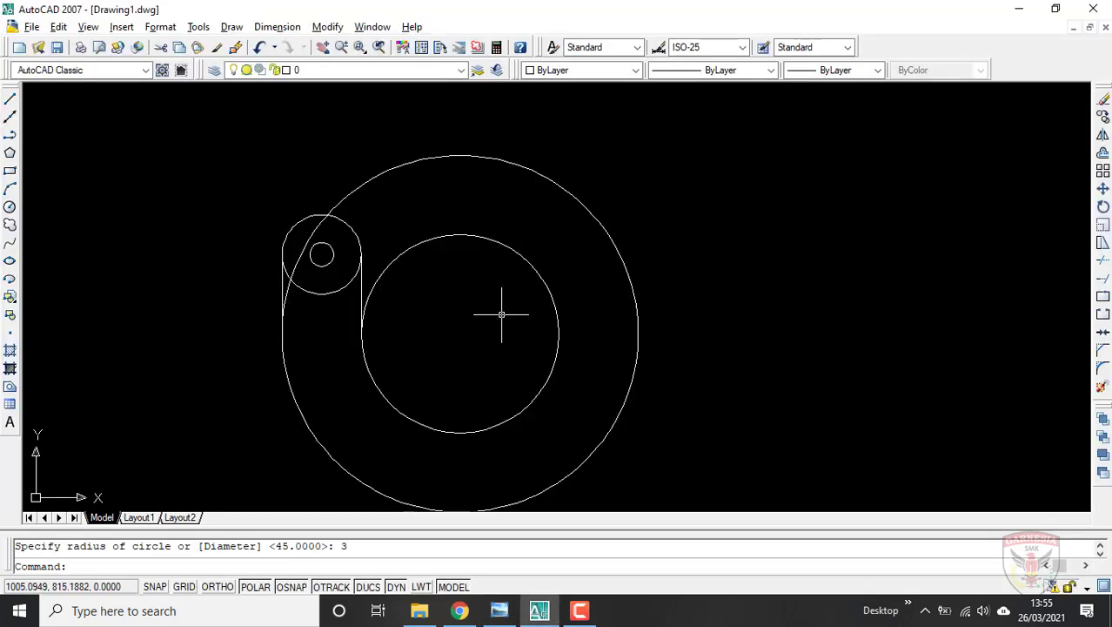
{"action": "left_click", "coordinate": [1103, 137]}
{"action": "left_click", "coordinate": [376, 228]}
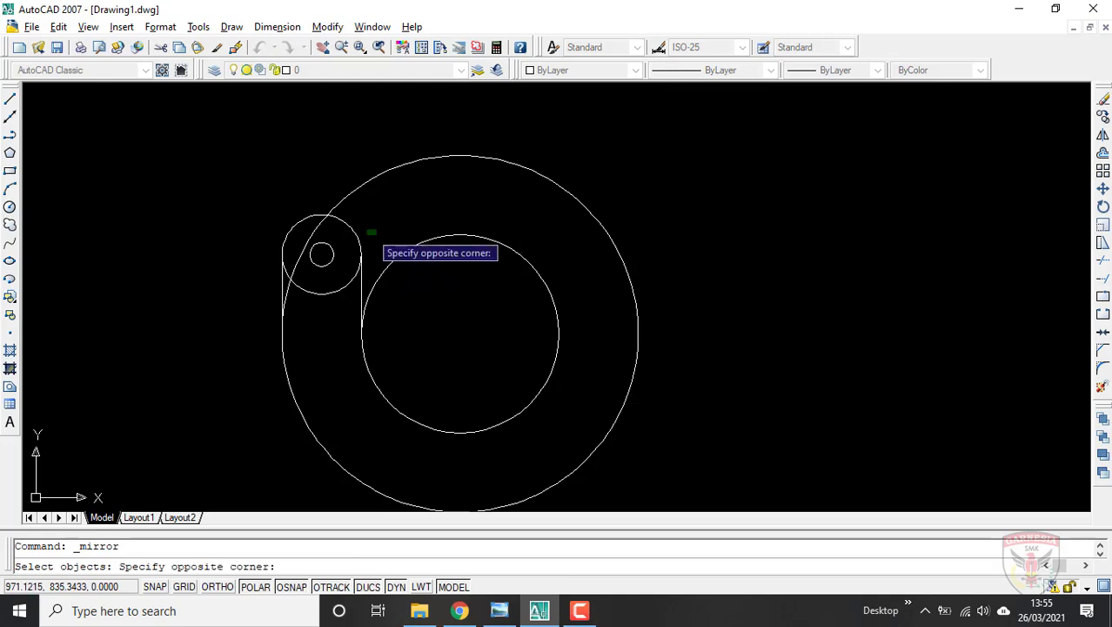
{"action": "left_click", "coordinate": [282, 283]}
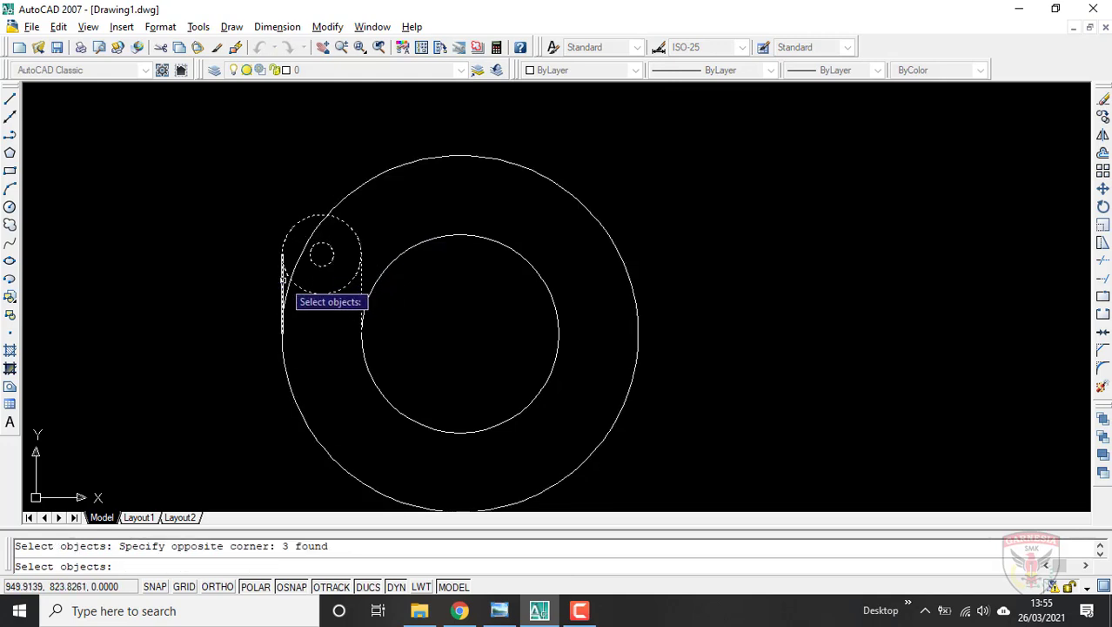
{"action": "left_click", "coordinate": [284, 297]}
{"action": "key", "text": "Return"}
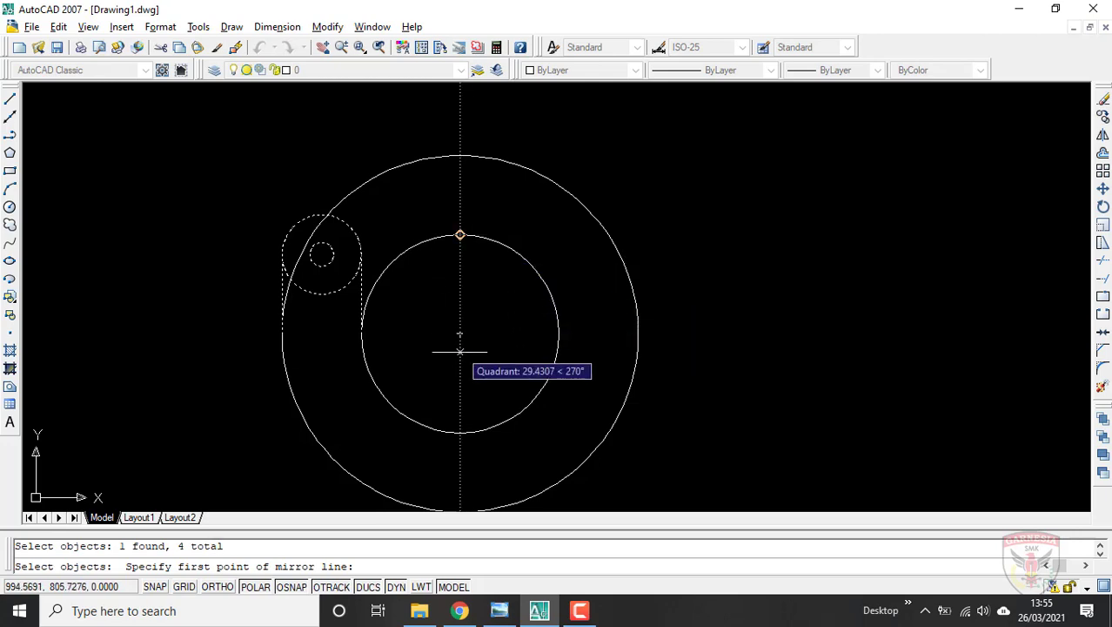
{"action": "left_click", "coordinate": [461, 235]}
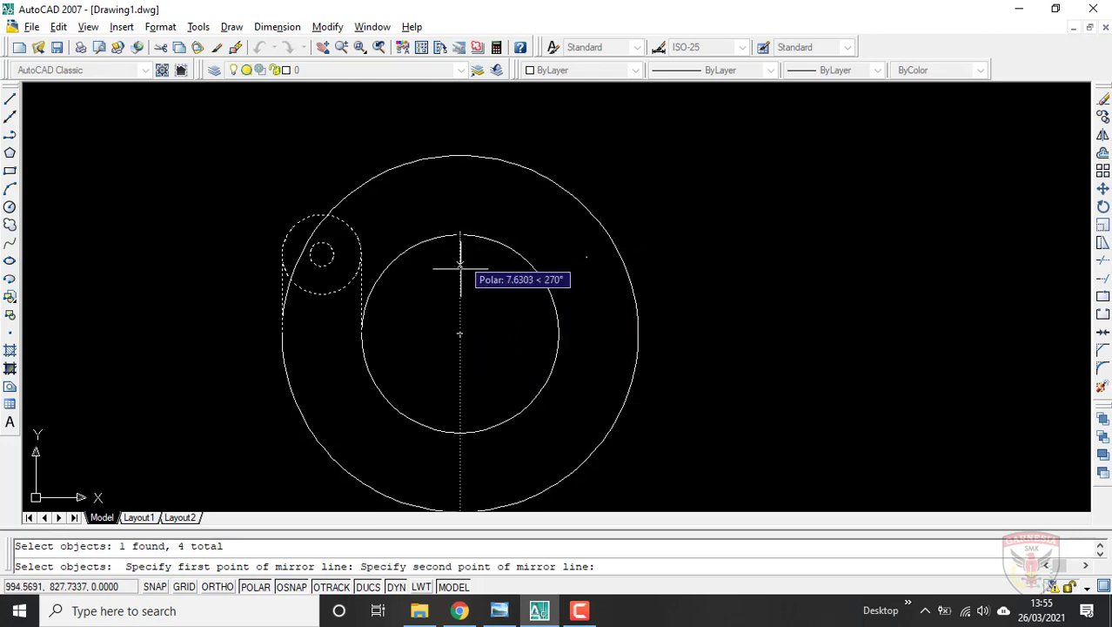
{"action": "left_click", "coordinate": [460, 333]}
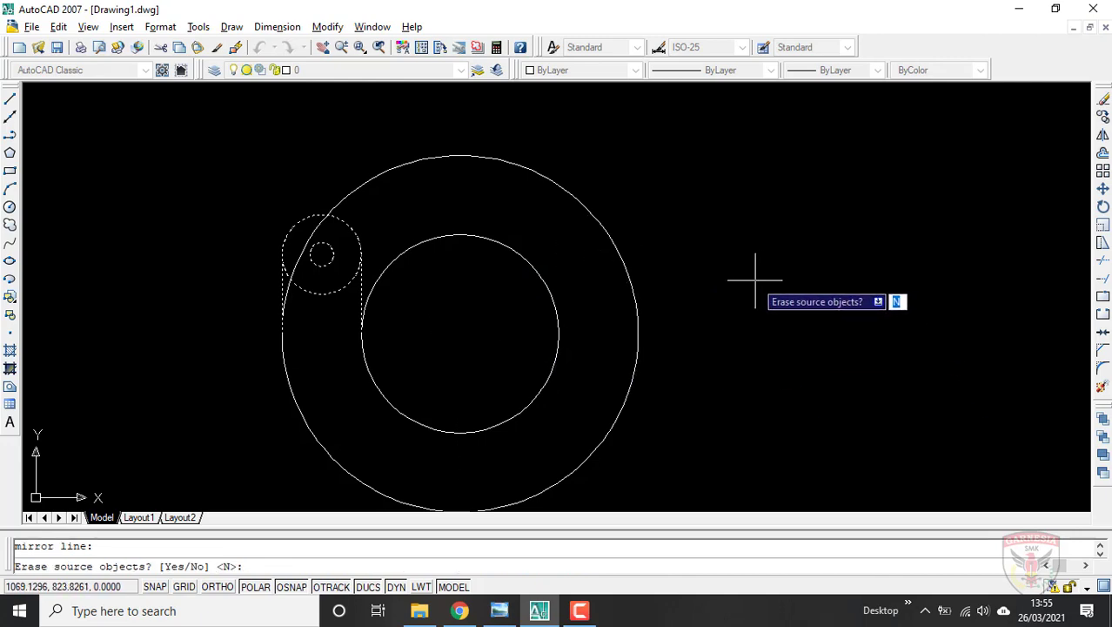
{"action": "key", "text": "Return"}
Move the mirrored radius-3 hole from its centre to the midpoint (m2p) between the bottom quadrants of the inner and outer large circles
{"action": "scroll", "coordinate": [598, 234], "scroll_direction": "up", "scroll_amount": 2}
{"action": "scroll", "coordinate": [594, 241], "scroll_direction": "down", "scroll_amount": 3}
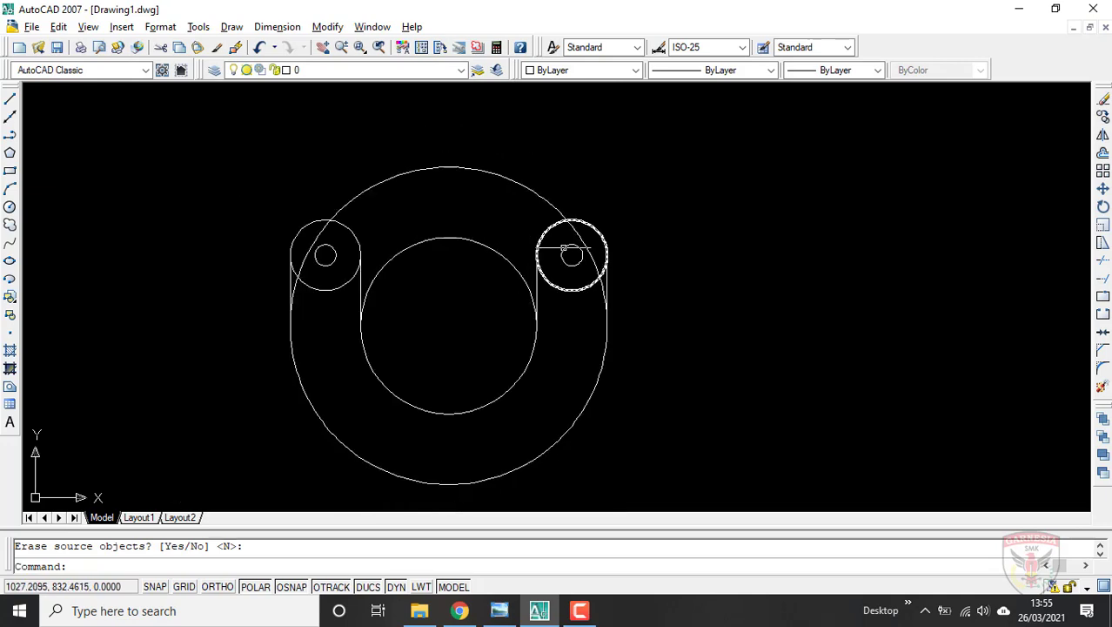
{"action": "left_click", "coordinate": [1102, 190]}
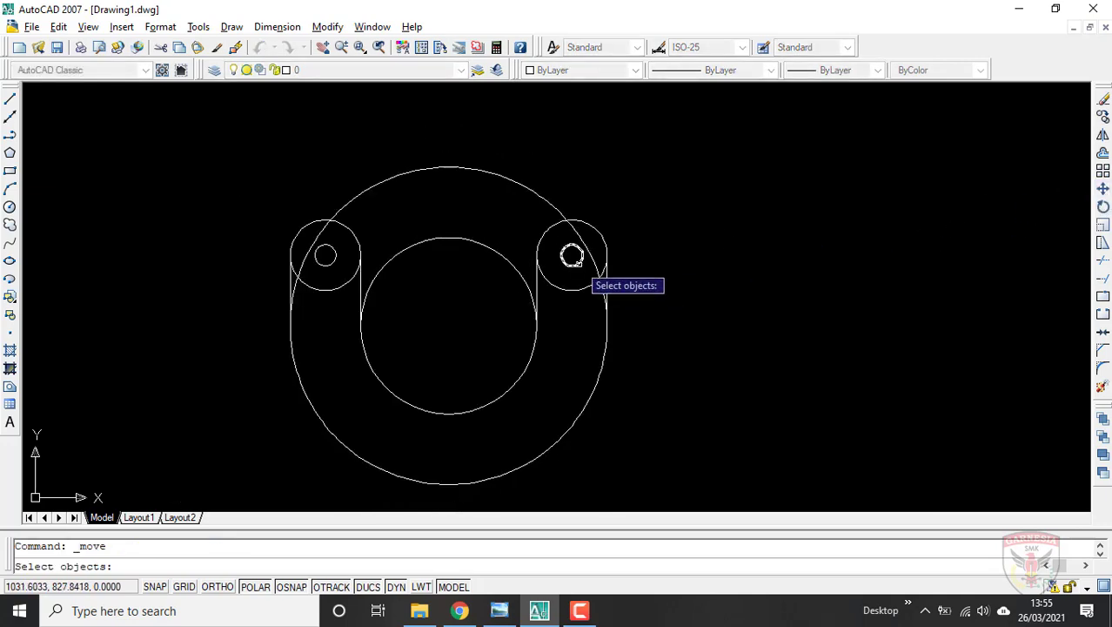
{"action": "left_click", "coordinate": [572, 255]}
{"action": "key", "text": "Return"}
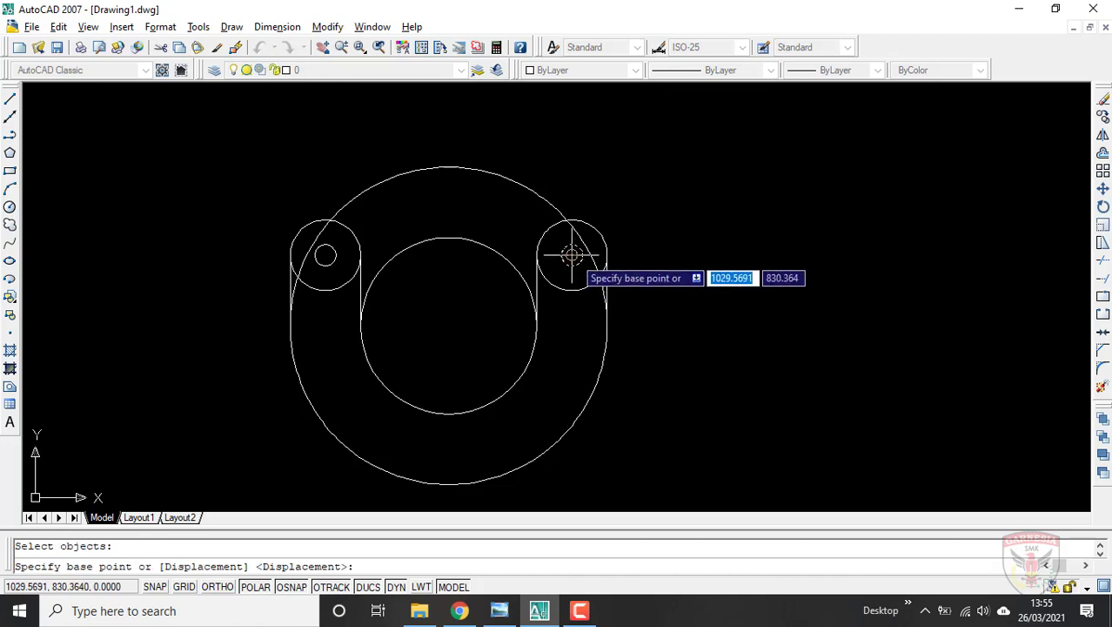
{"action": "left_click", "coordinate": [572, 255]}
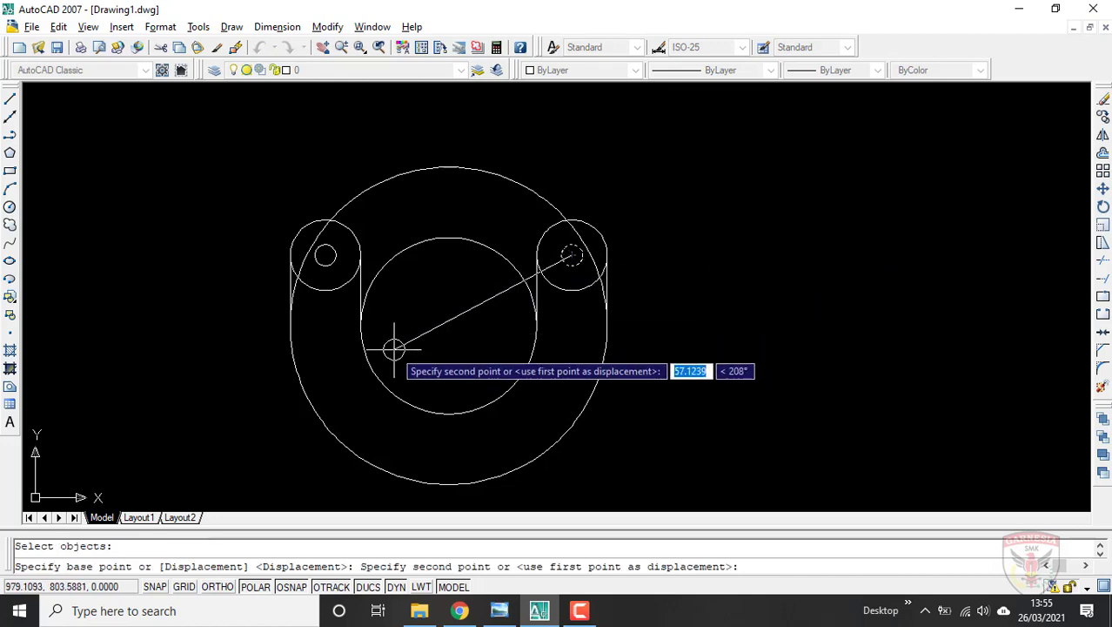
{"action": "type", "text": "m2p"}
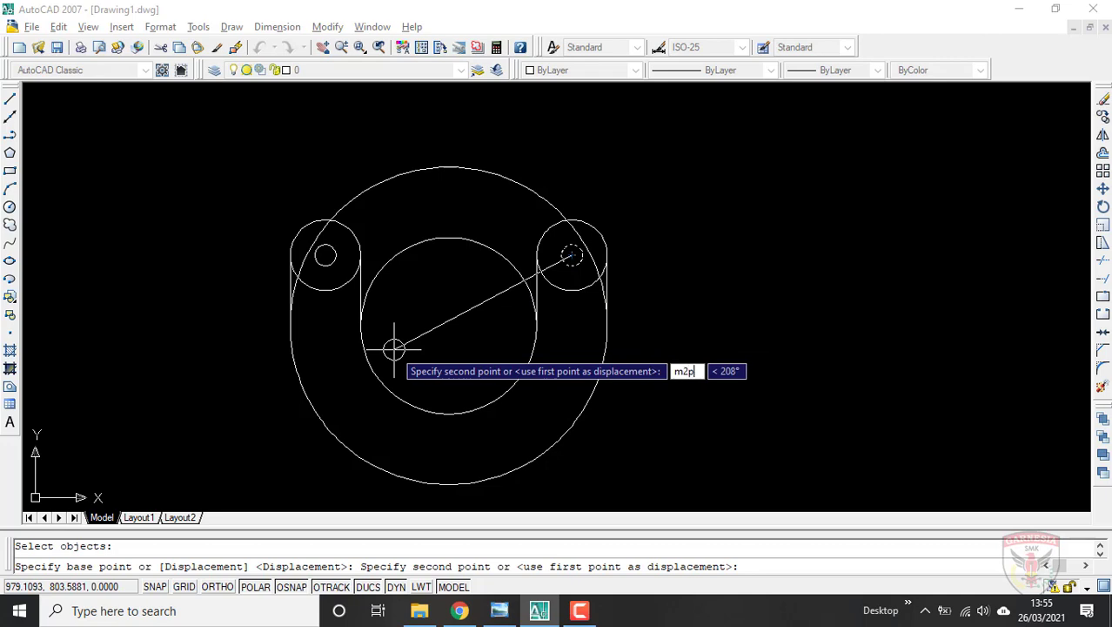
{"action": "key", "text": "Return"}
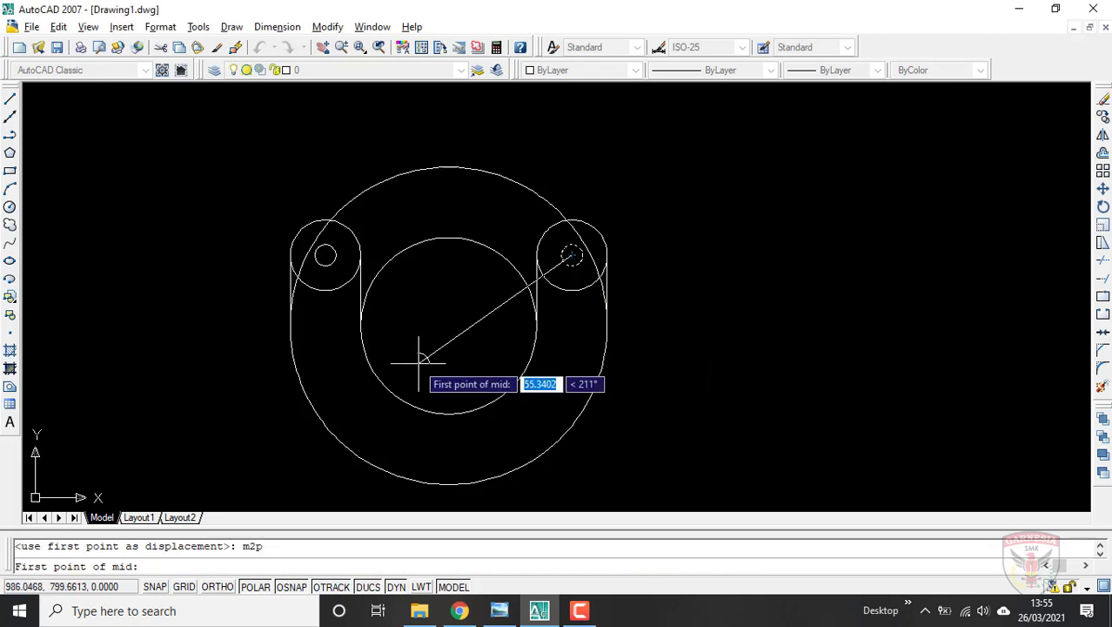
{"action": "scroll", "coordinate": [448, 413], "scroll_direction": "up", "scroll_amount": 3}
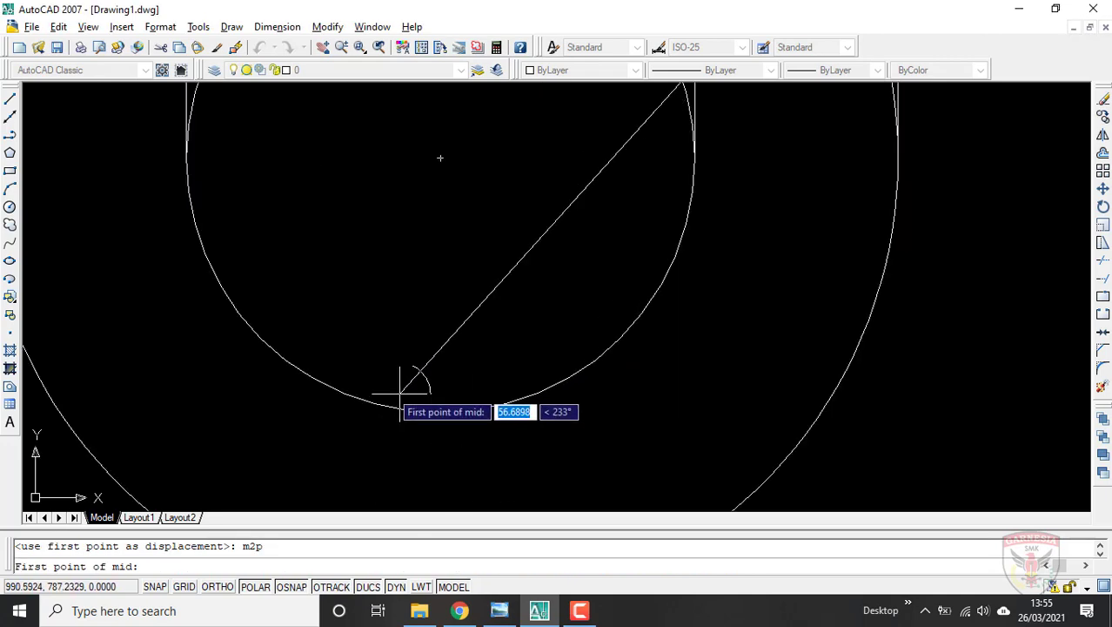
{"action": "scroll", "coordinate": [405, 392], "scroll_direction": "down", "scroll_amount": 3}
{"action": "scroll", "coordinate": [368, 390], "scroll_direction": "up", "scroll_amount": 2}
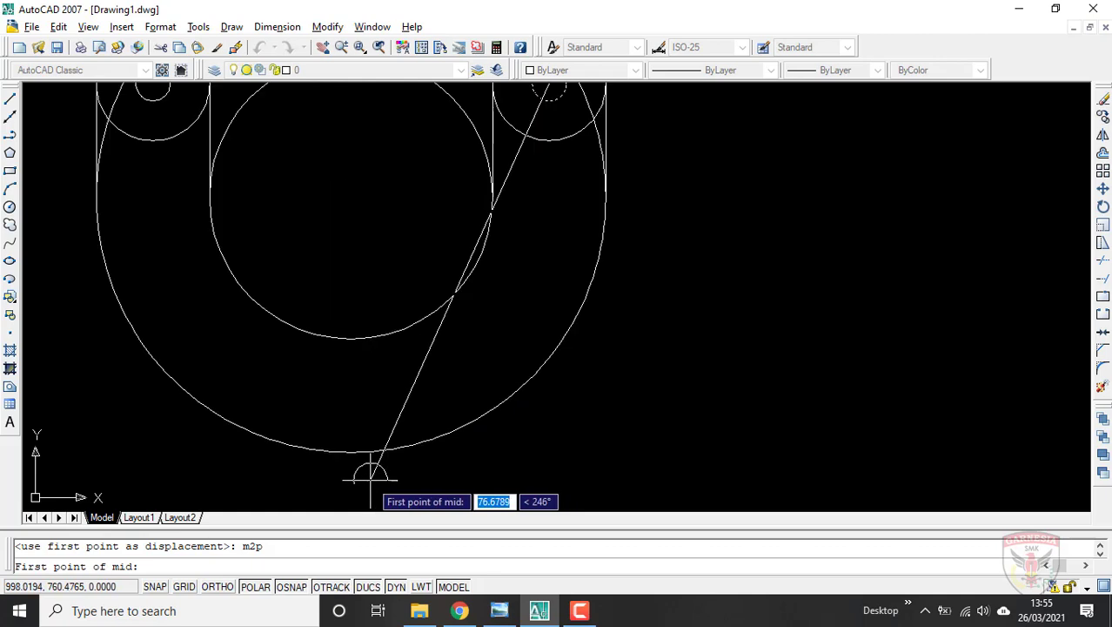
{"action": "left_click", "coordinate": [351, 339]}
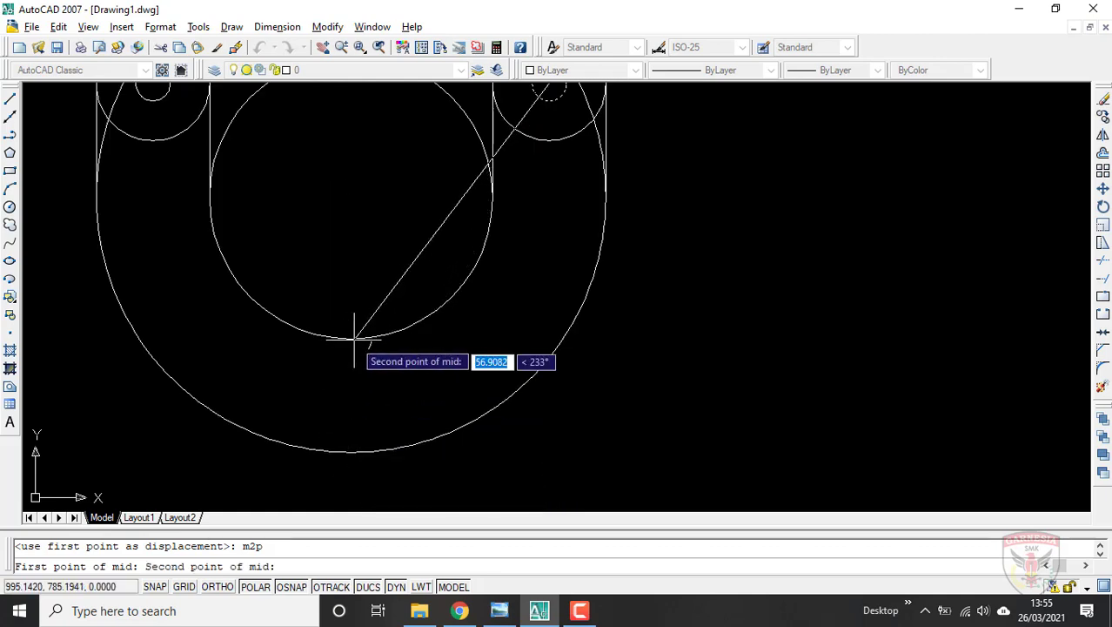
{"action": "left_click", "coordinate": [351, 452]}
{"action": "scroll", "coordinate": [360, 431], "scroll_direction": "down", "scroll_amount": 2}
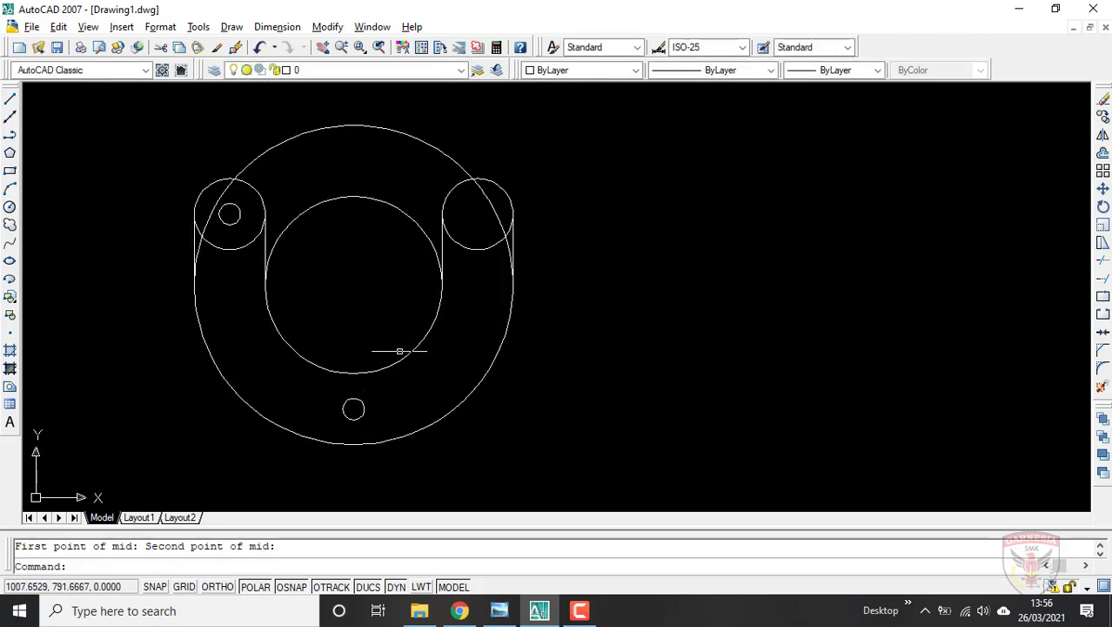
Copy the bottom radius-3 hole from its centre to the centre of the right hook-end circle
{"action": "left_click", "coordinate": [1102, 118]}
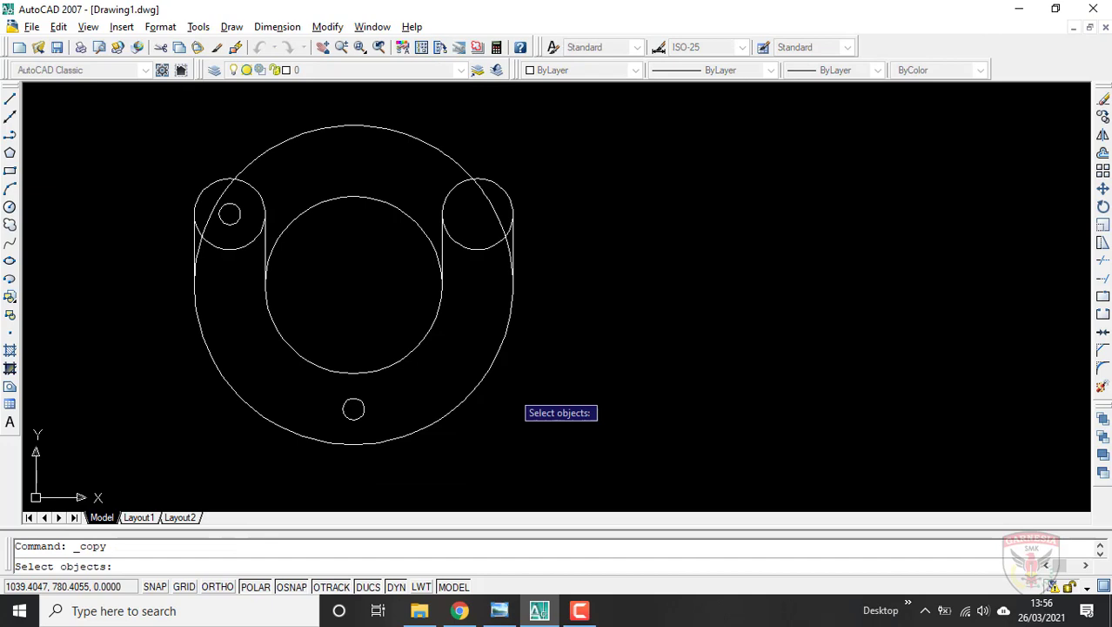
{"action": "left_click", "coordinate": [362, 402]}
{"action": "key", "text": "Return"}
{"action": "left_click", "coordinate": [353, 408]}
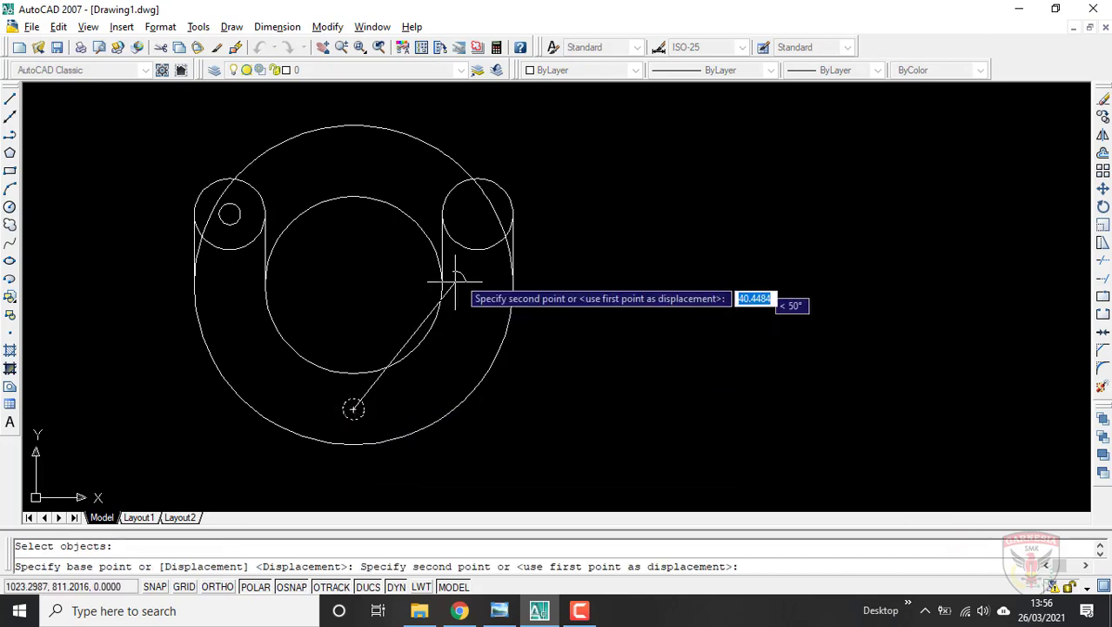
{"action": "left_click", "coordinate": [477, 214]}
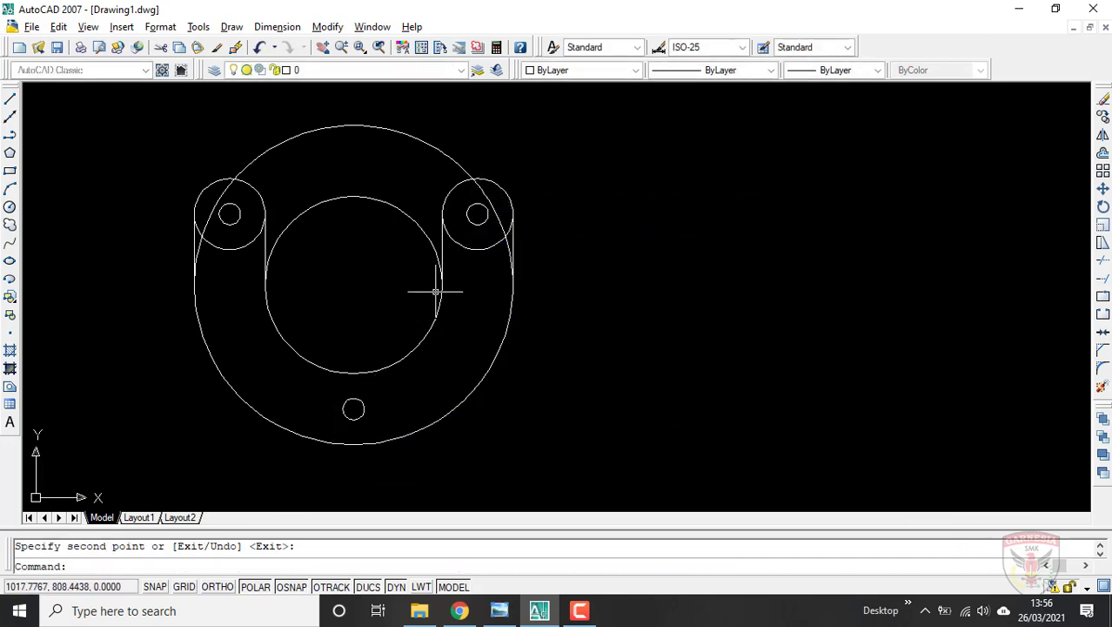
{"action": "key", "text": "Escape"}
Compare the hook with the reference image and trim away the upper arcs of both large circles between the two arms
{"action": "scroll", "coordinate": [431, 273], "scroll_direction": "down", "scroll_amount": 1}
{"action": "scroll", "coordinate": [355, 169], "scroll_direction": "up", "scroll_amount": 2}
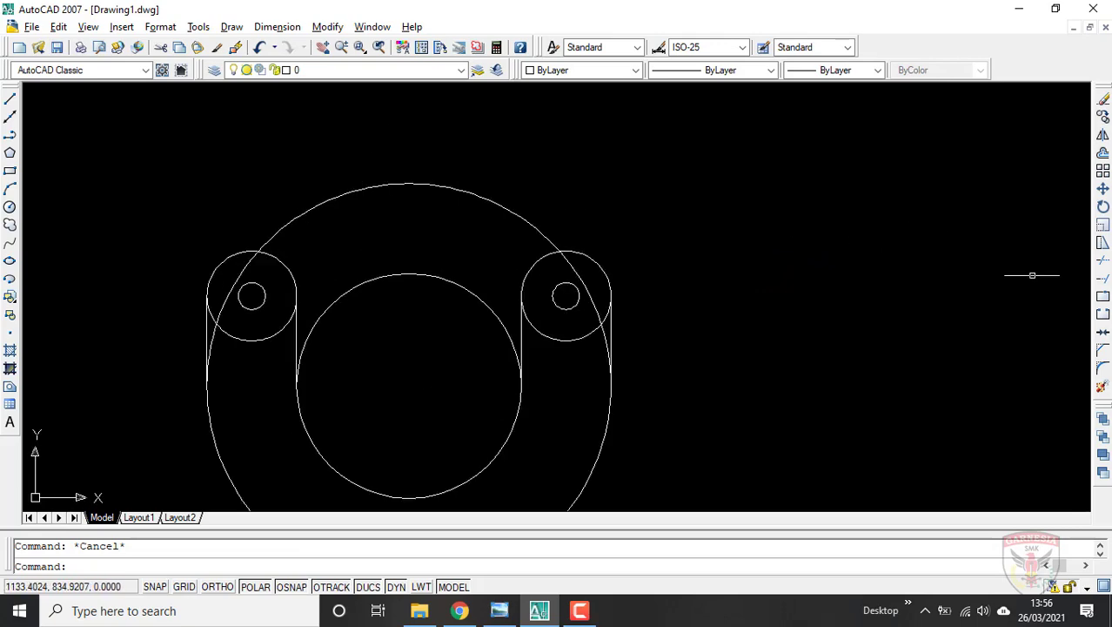
{"action": "key", "text": "alt+Tab"}
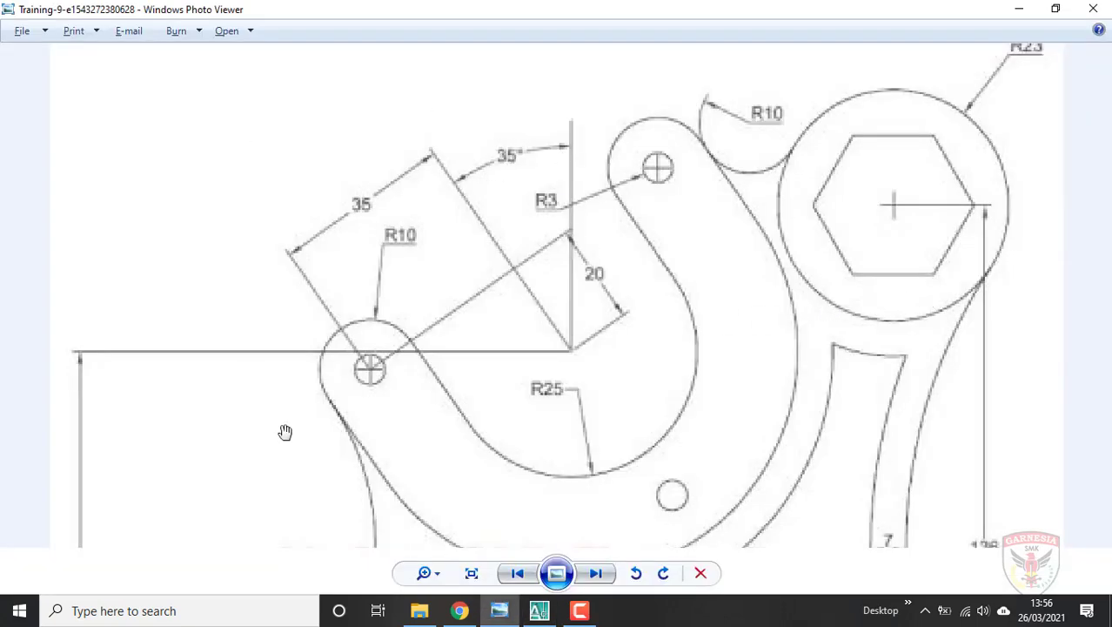
{"action": "key", "text": "alt+Tab"}
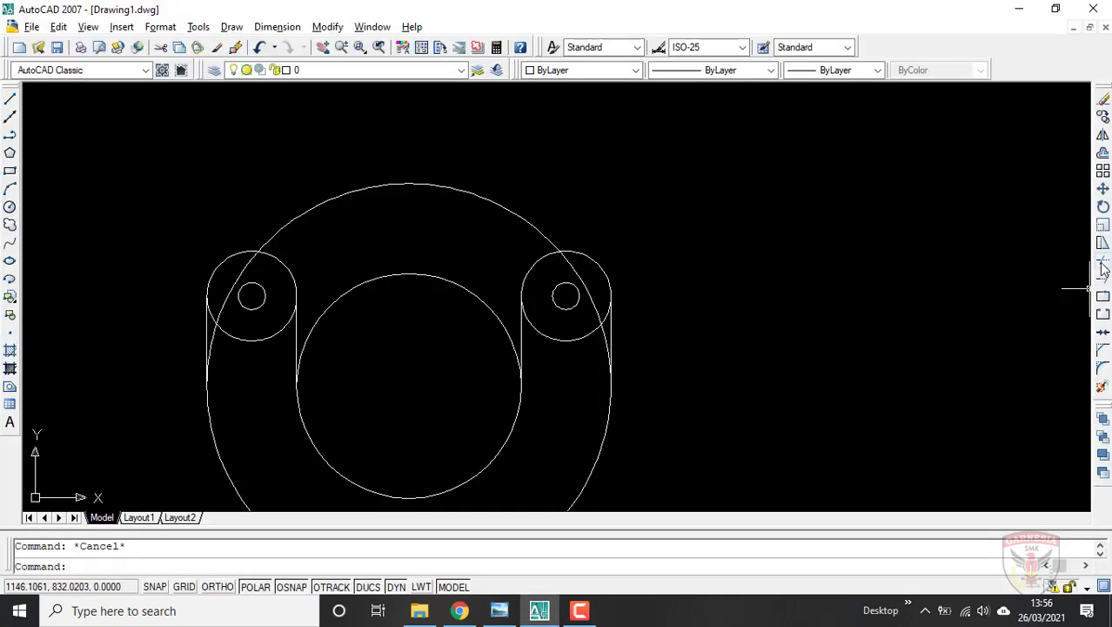
{"action": "left_click", "coordinate": [1102, 261]}
{"action": "key", "text": "Return"}
{"action": "left_click", "coordinate": [442, 162]}
{"action": "left_click", "coordinate": [397, 309]}
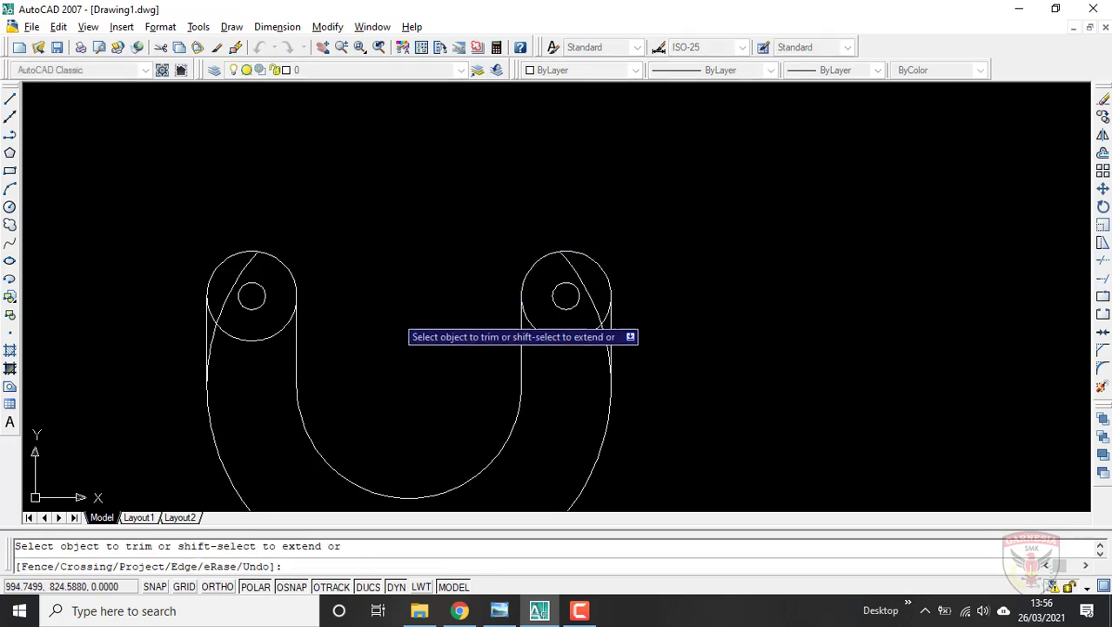
{"action": "key", "text": "Escape"}
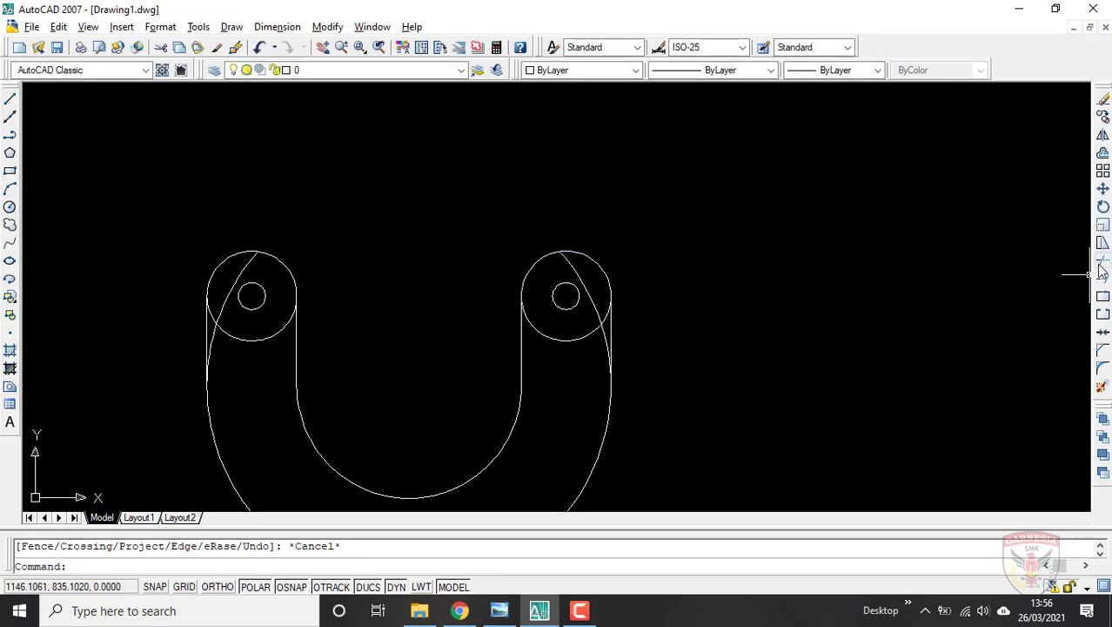
Trim the right hook end by removing the end circle's lower arc and the leftover outer-circle arc inside the arm
{"action": "left_click", "coordinate": [1102, 271]}
{"action": "key", "text": "Return"}
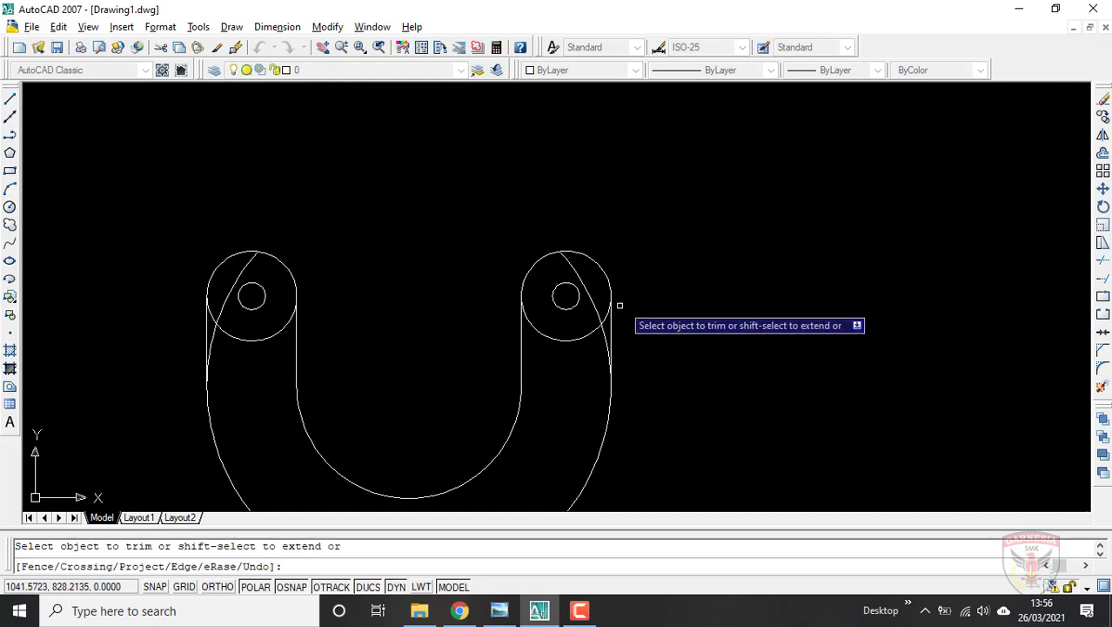
{"action": "scroll", "coordinate": [609, 313], "scroll_direction": "up", "scroll_amount": 3}
{"action": "left_click", "coordinate": [580, 302]}
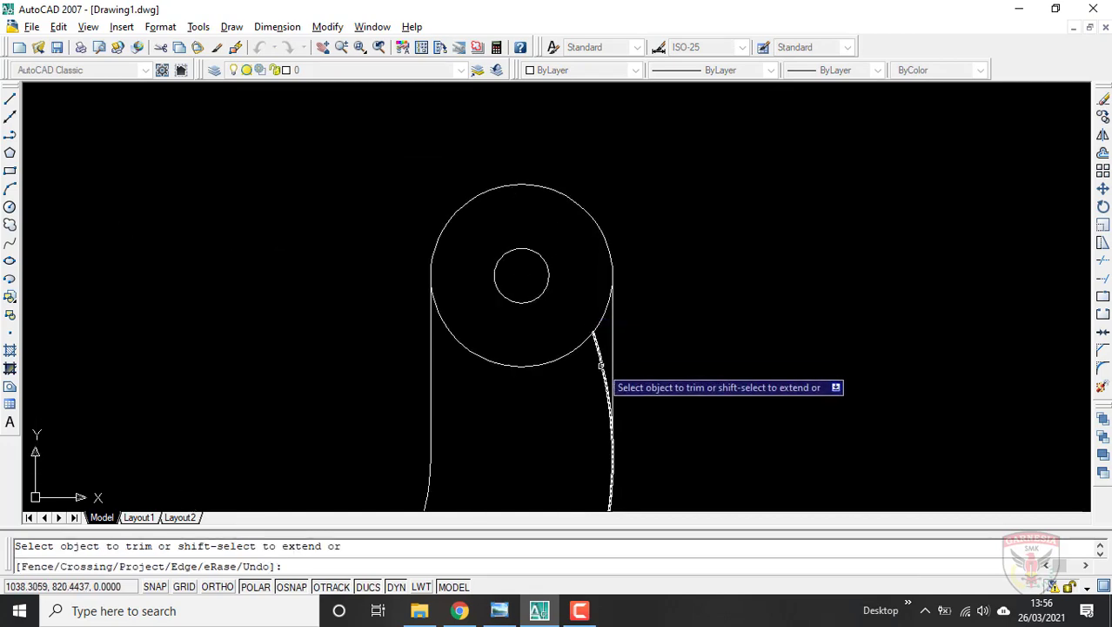
{"action": "left_click", "coordinate": [583, 344]}
{"action": "left_click", "coordinate": [597, 326]}
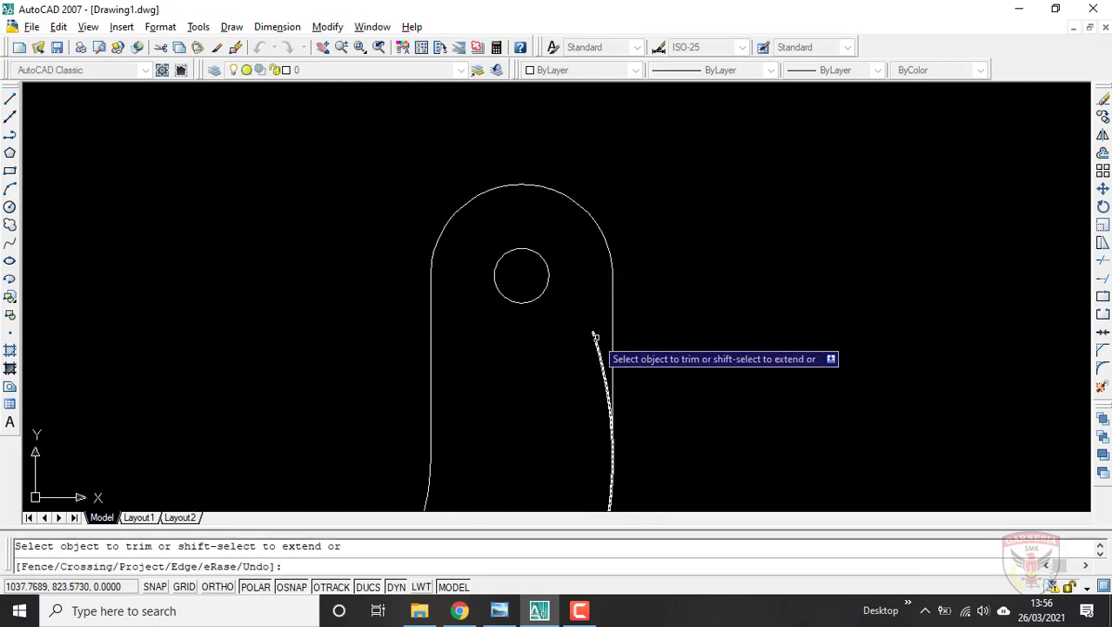
{"action": "left_click", "coordinate": [595, 337]}
Trim the left hook end by removing the end circle's lower arc and the leftover outer-circle arc inside the arm
{"action": "scroll", "coordinate": [670, 399], "scroll_direction": "down", "scroll_amount": 8}
{"action": "scroll", "coordinate": [539, 388], "scroll_direction": "up", "scroll_amount": 3}
{"action": "scroll", "coordinate": [537, 389], "scroll_direction": "up", "scroll_amount": 3}
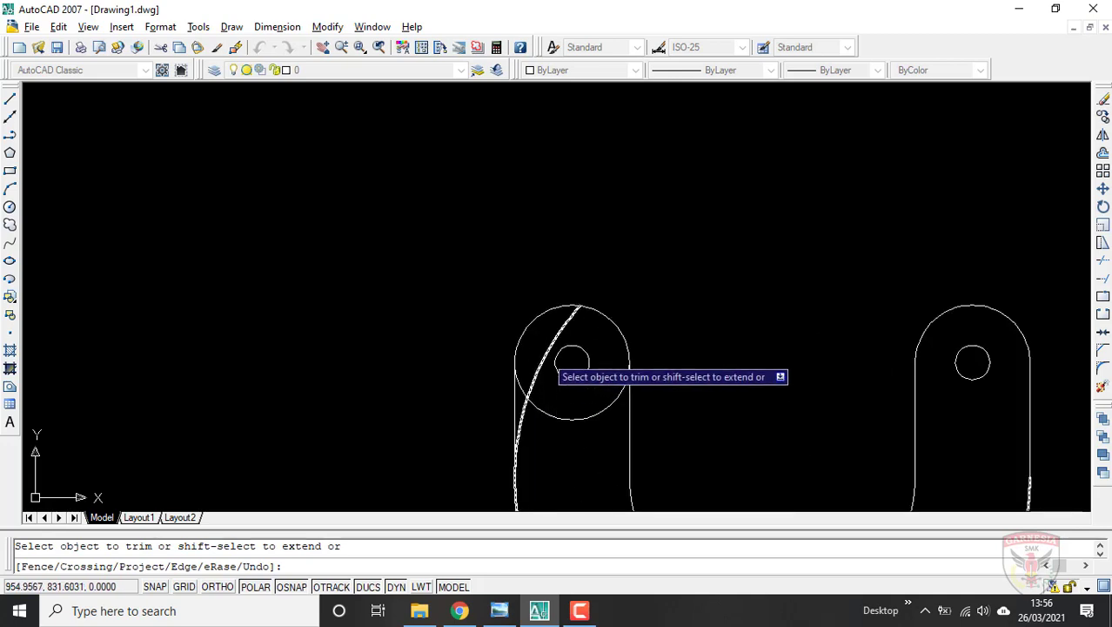
{"action": "left_click", "coordinate": [526, 401]}
{"action": "left_click", "coordinate": [524, 399]}
{"action": "left_click", "coordinate": [529, 397]}
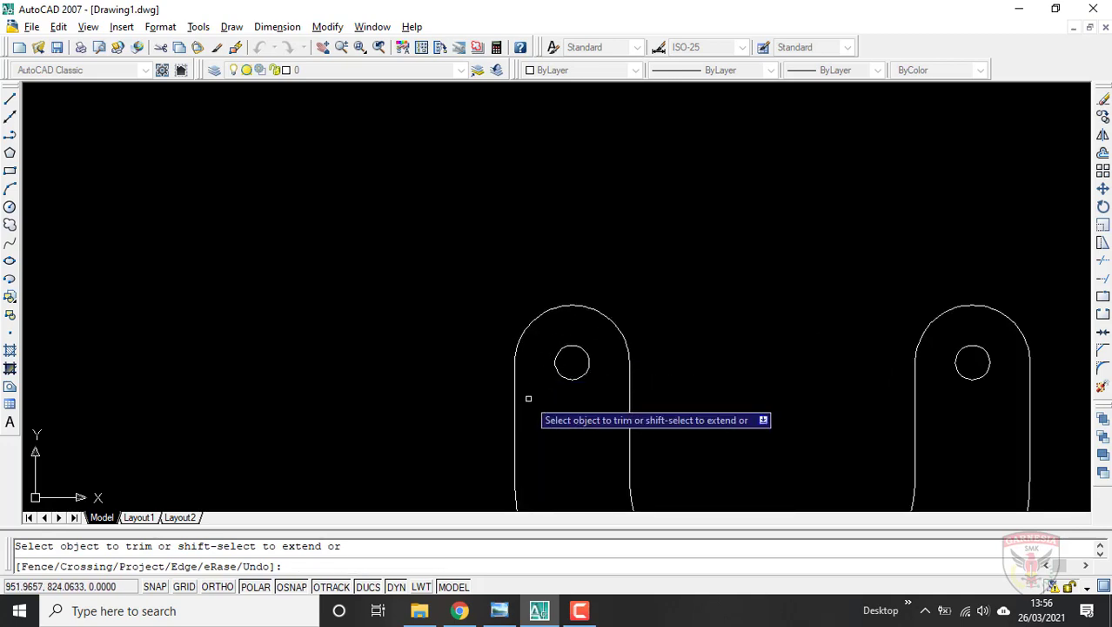
{"action": "scroll", "coordinate": [612, 351], "scroll_direction": "down", "scroll_amount": 7}
{"action": "scroll", "coordinate": [649, 398], "scroll_direction": "up", "scroll_amount": 5}
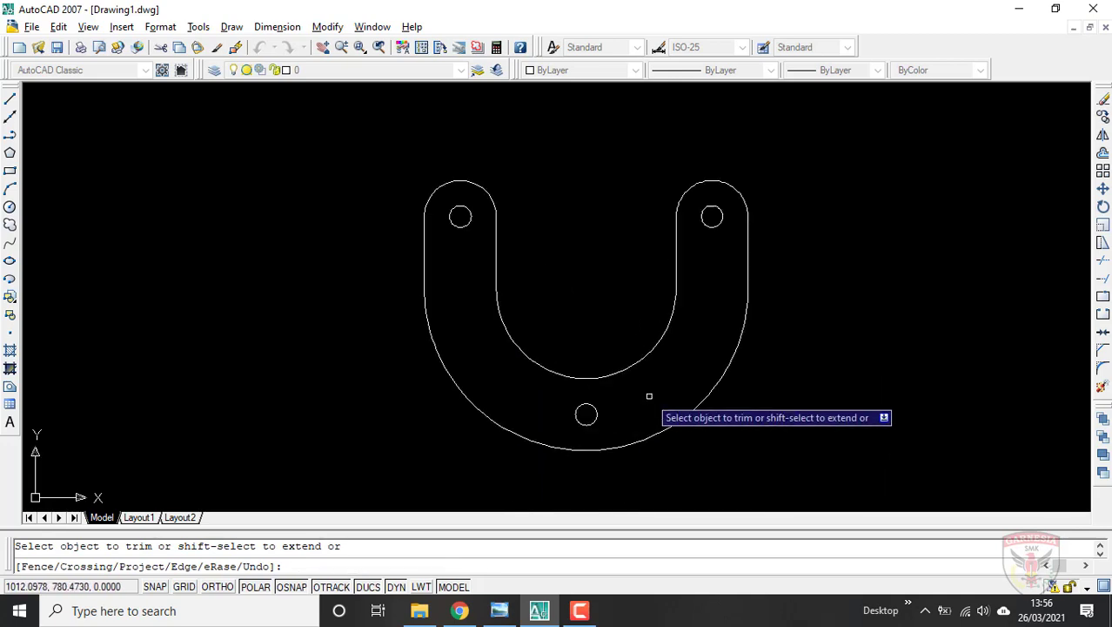
Check the tilt angle in the reference image and rotate the whole hook with its three holes by 35° about its large arcs' centre
{"action": "key", "text": "alt+Tab"}
{"action": "scroll", "coordinate": [420, 331], "scroll_direction": "down", "scroll_amount": 2}
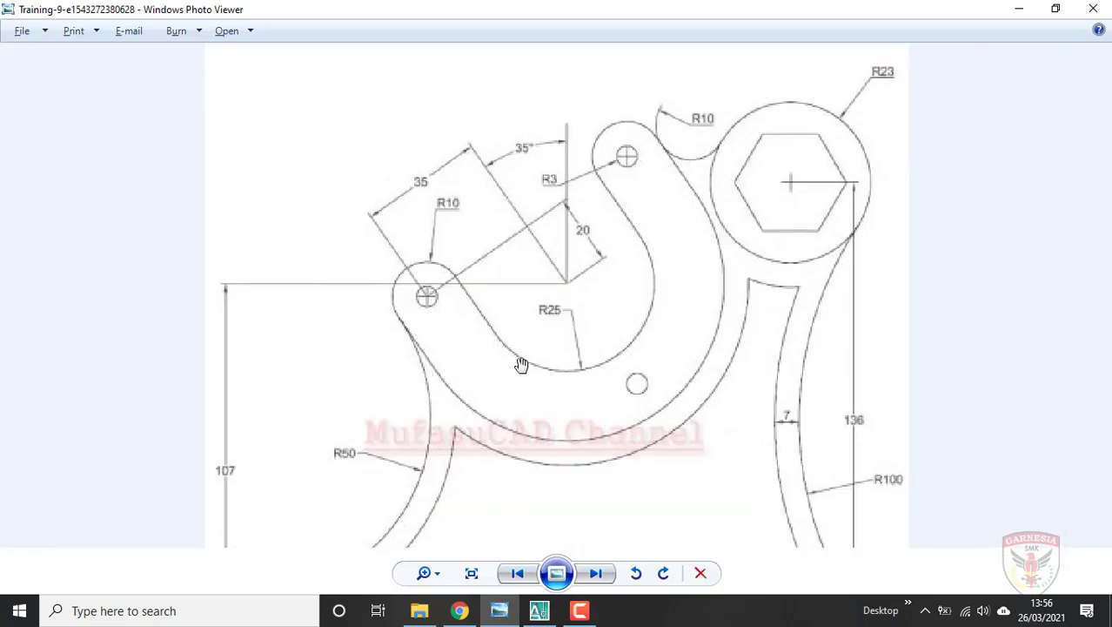
{"action": "scroll", "coordinate": [520, 365], "scroll_direction": "up", "scroll_amount": 1}
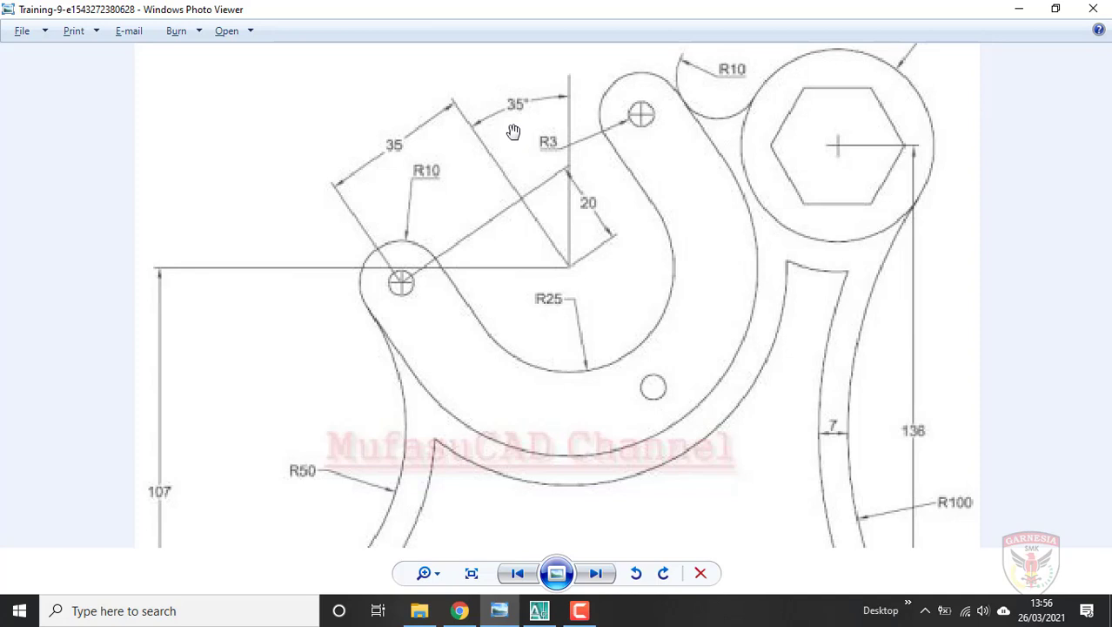
{"action": "key", "text": "alt+Tab"}
{"action": "key", "text": "Escape"}
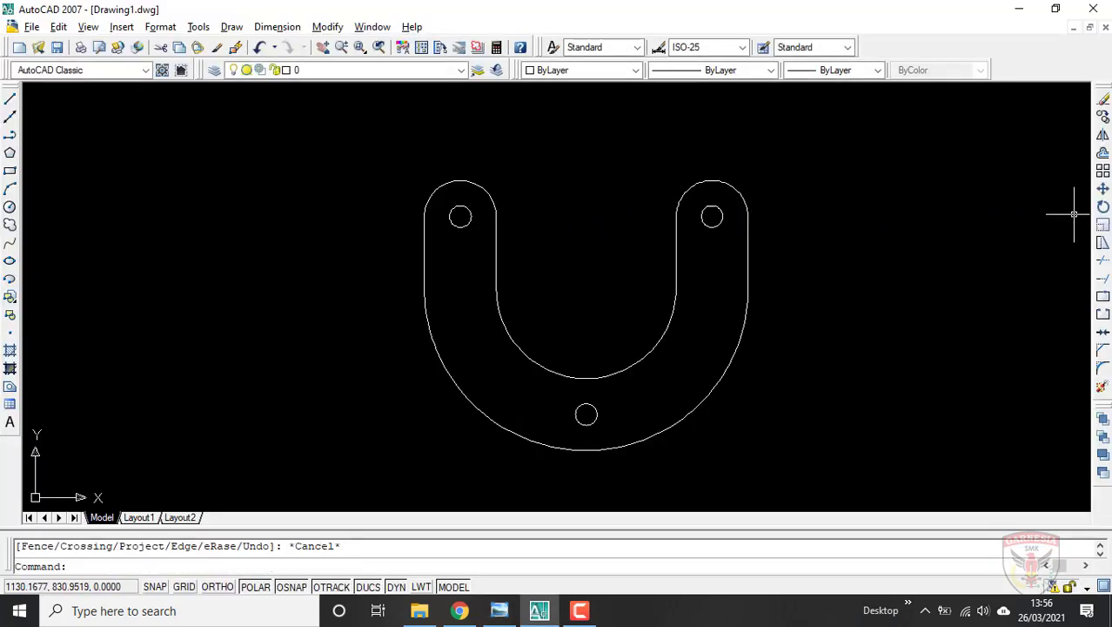
{"action": "left_click", "coordinate": [1103, 207]}
{"action": "left_click", "coordinate": [841, 139]}
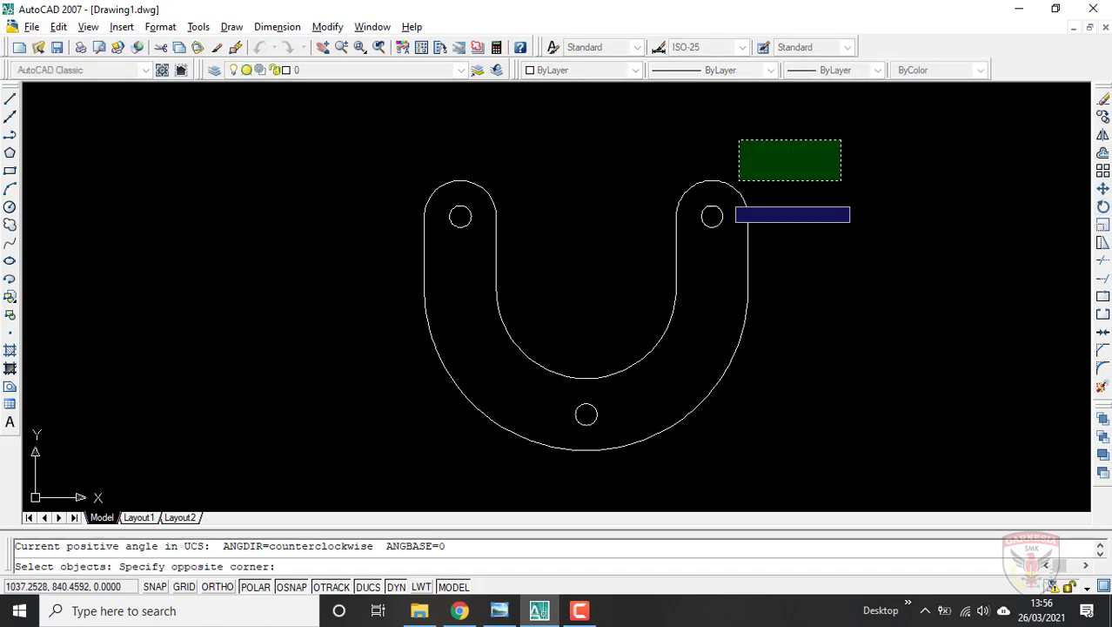
{"action": "left_click", "coordinate": [378, 461]}
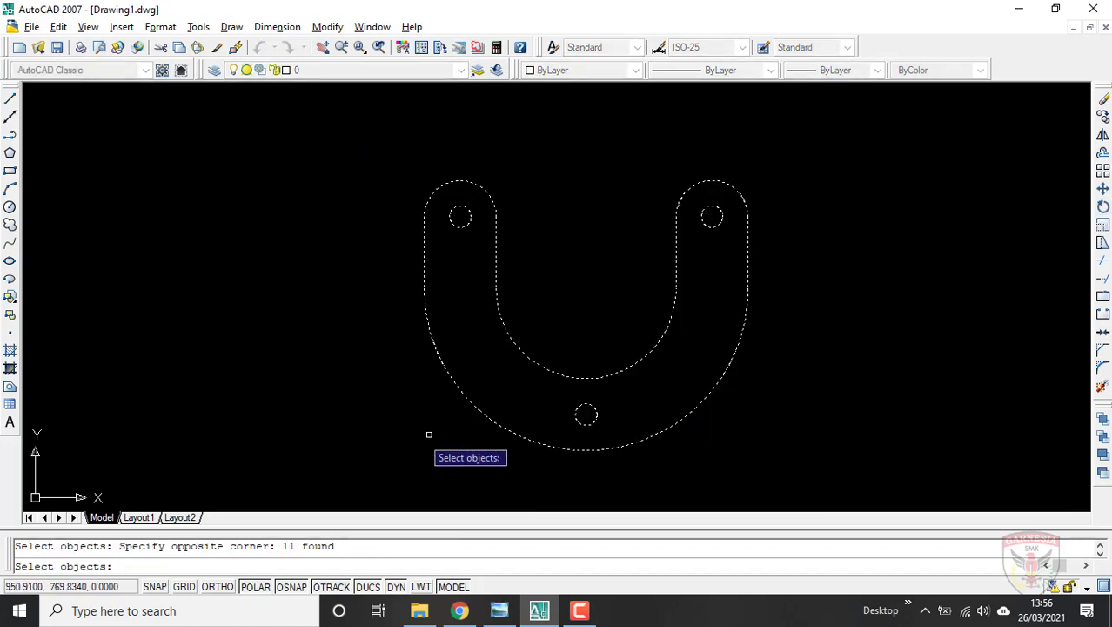
{"action": "key", "text": "Return"}
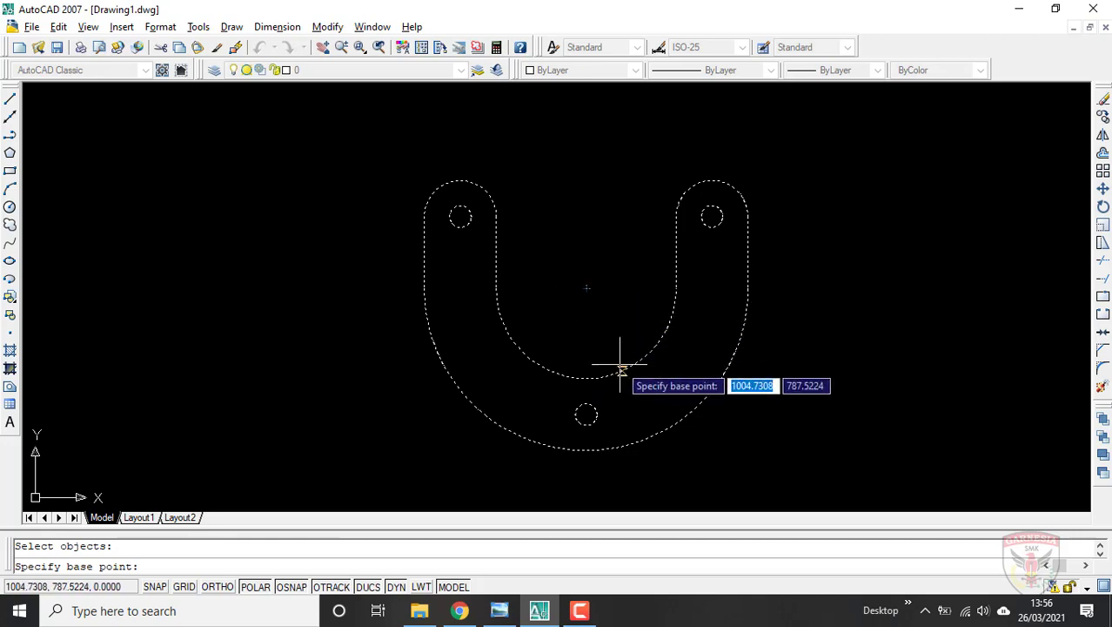
{"action": "left_click", "coordinate": [588, 289]}
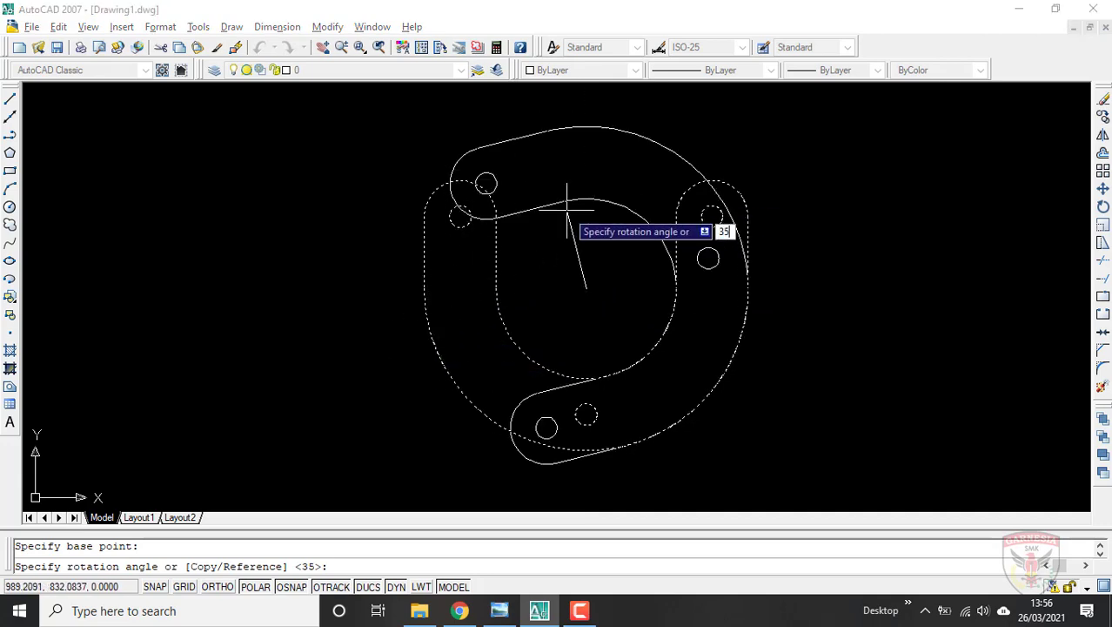
{"action": "key", "text": "Return"}
Examine the reference image for the lower-left boss's circle radius, hexagon size, and horizontal and vertical distances from the hook centre
{"action": "scroll", "coordinate": [582, 248], "scroll_direction": "down", "scroll_amount": 6}
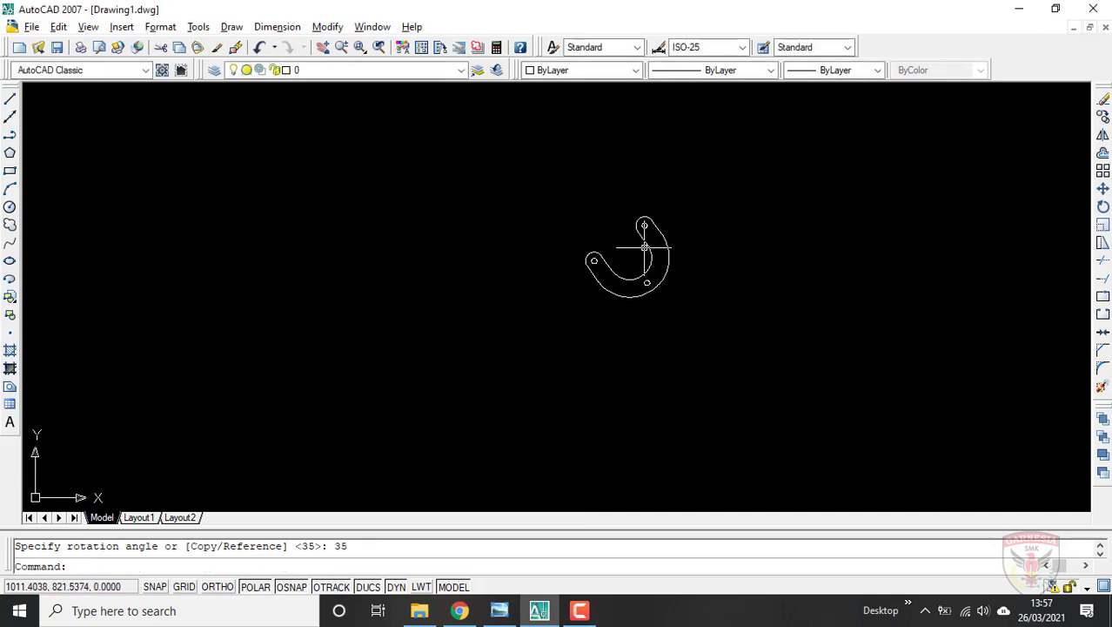
{"action": "scroll", "coordinate": [588, 261], "scroll_direction": "up", "scroll_amount": 5}
{"action": "scroll", "coordinate": [640, 250], "scroll_direction": "down", "scroll_amount": 2}
{"action": "key", "text": "alt+Tab"}
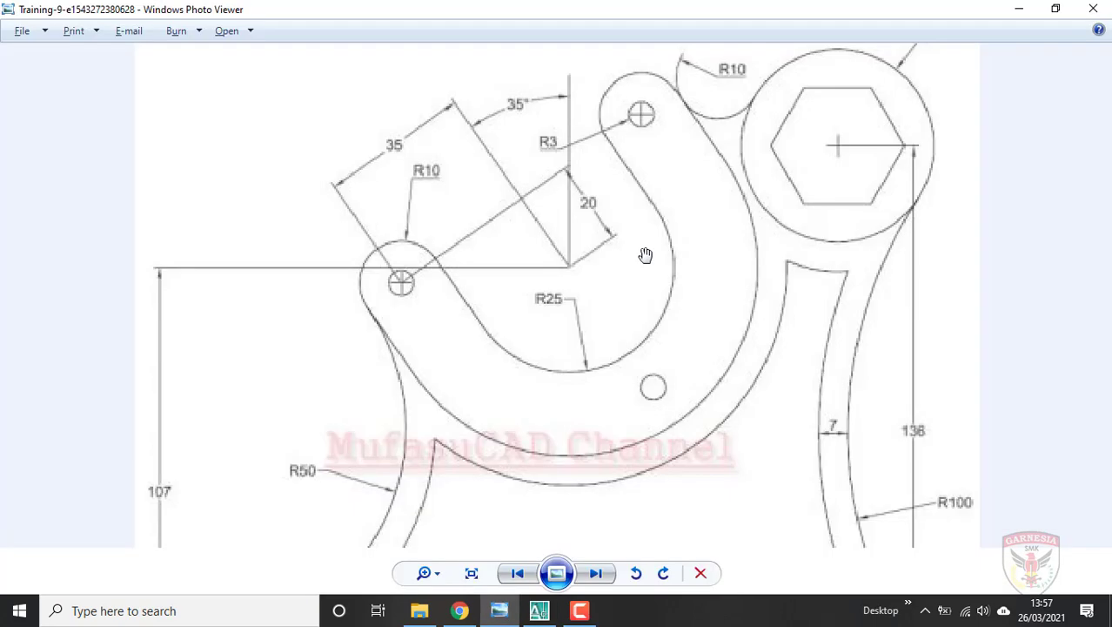
{"action": "key", "text": "alt+Tab"}
{"action": "key", "text": "alt+Tab"}
{"action": "scroll", "coordinate": [586, 194], "scroll_direction": "down", "scroll_amount": 4}
{"action": "scroll", "coordinate": [480, 368], "scroll_direction": "up", "scroll_amount": 3}
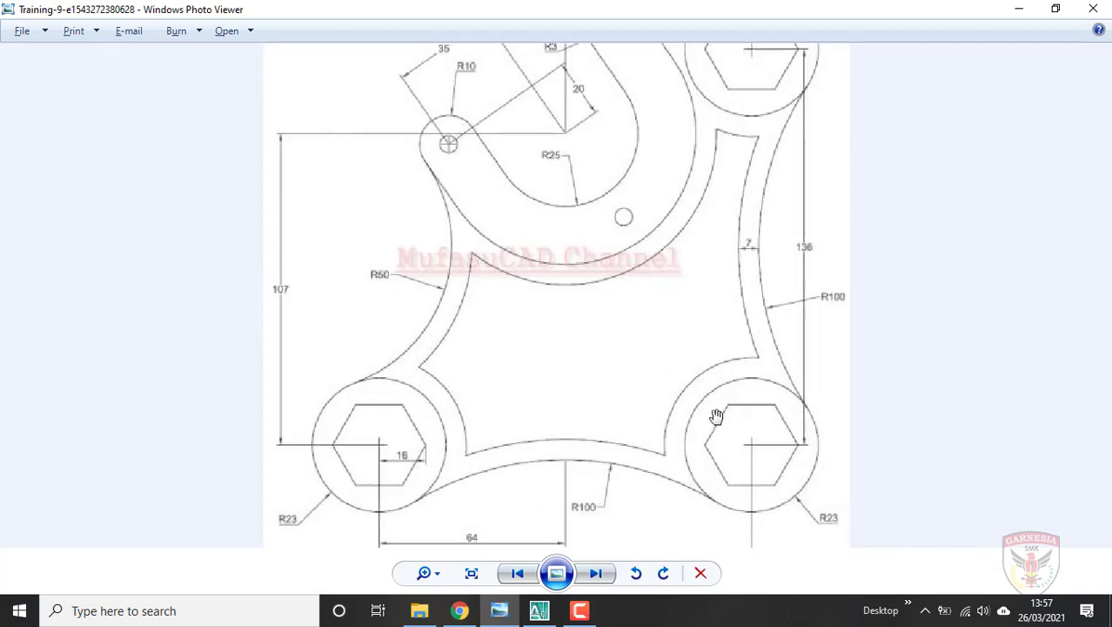
{"action": "scroll", "coordinate": [732, 141], "scroll_direction": "down", "scroll_amount": 1}
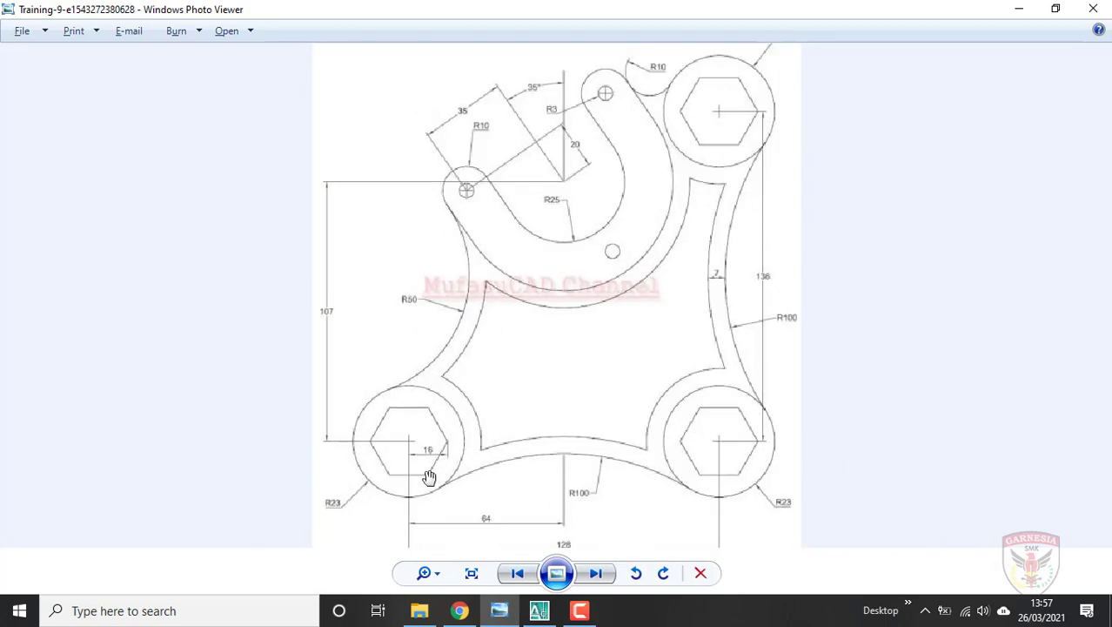
{"action": "scroll", "coordinate": [374, 505], "scroll_direction": "up", "scroll_amount": 2}
{"action": "scroll", "coordinate": [247, 484], "scroll_direction": "up", "scroll_amount": 1}
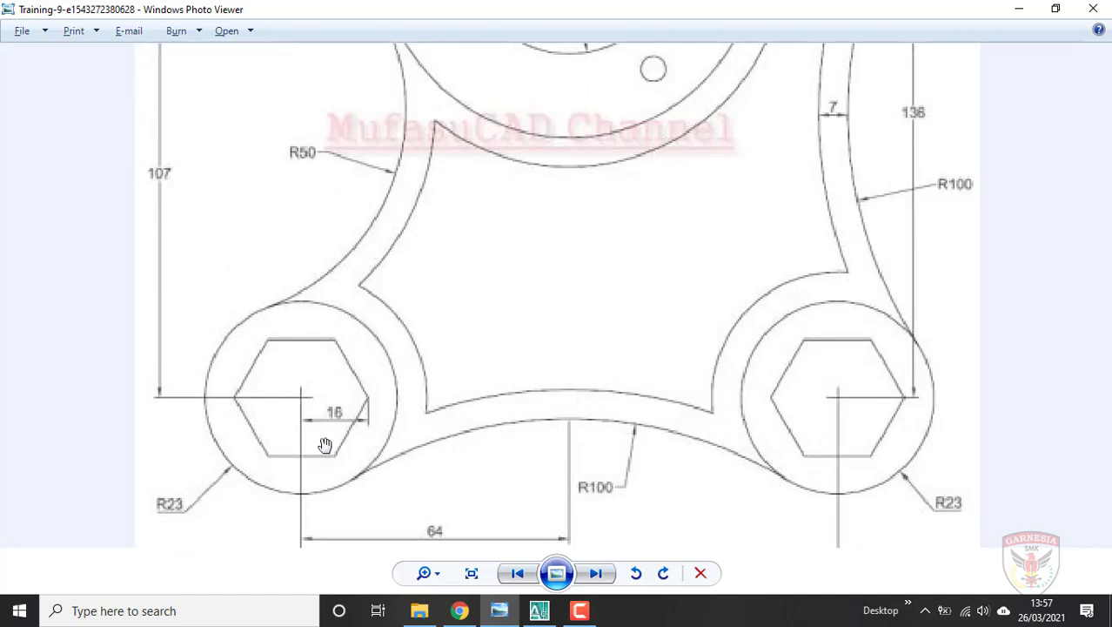
{"action": "scroll", "coordinate": [428, 455], "scroll_direction": "down", "scroll_amount": 2}
{"action": "key", "text": "alt+Tab"}
{"action": "key", "text": "alt+Tab"}
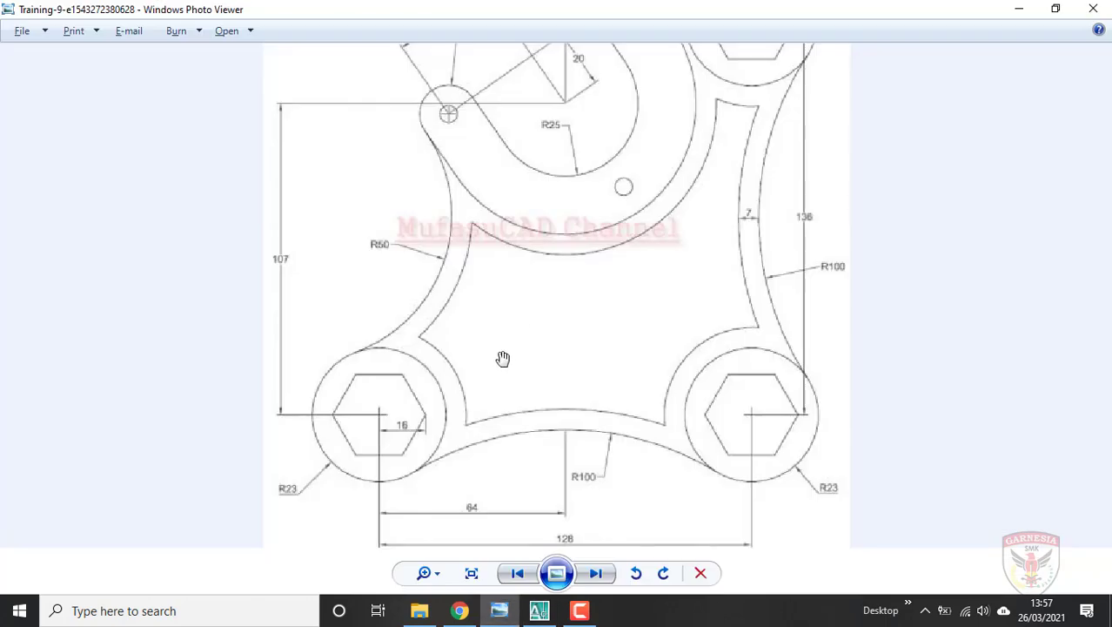
{"action": "scroll", "coordinate": [503, 359], "scroll_direction": "down", "scroll_amount": 1}
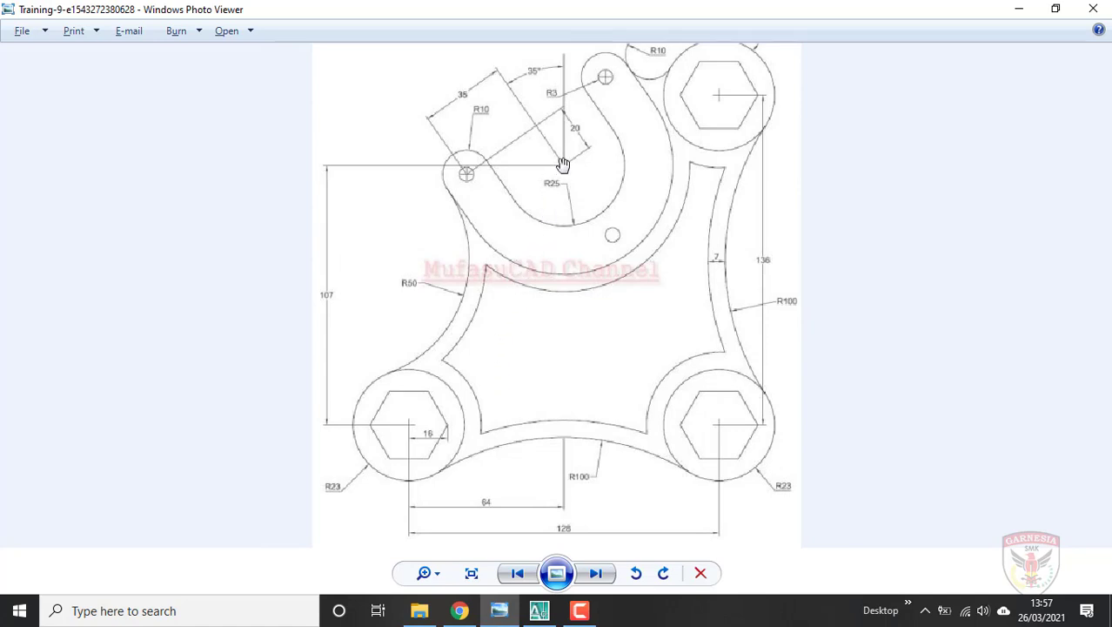
{"action": "scroll", "coordinate": [325, 413], "scroll_direction": "up", "scroll_amount": 2}
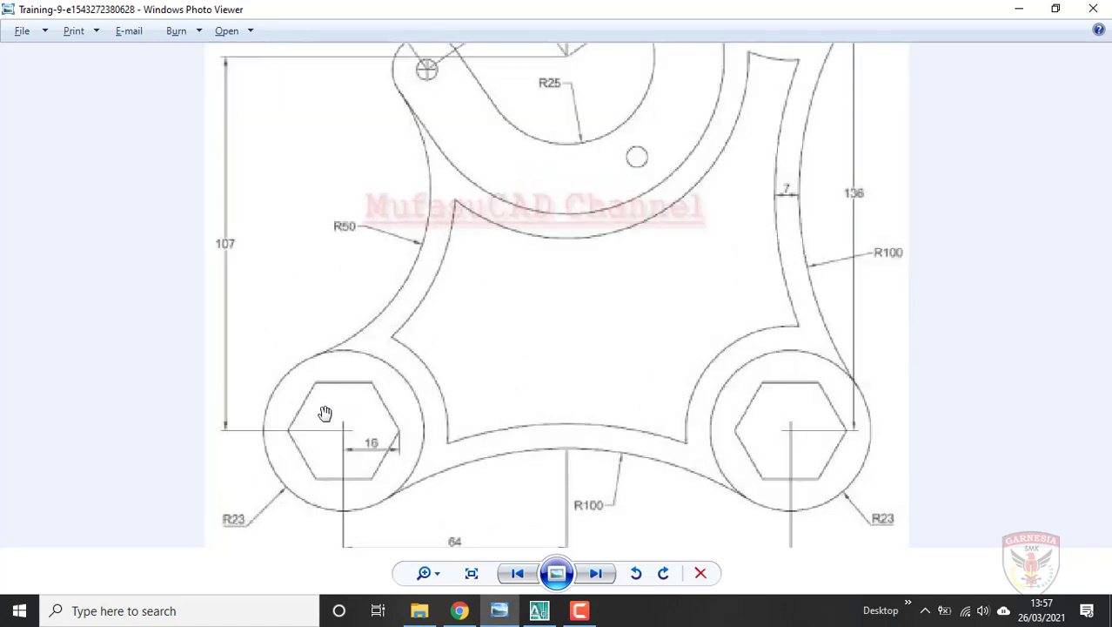
{"action": "scroll", "coordinate": [272, 360], "scroll_direction": "down", "scroll_amount": 2}
{"action": "scroll", "coordinate": [520, 500], "scroll_direction": "up", "scroll_amount": 2}
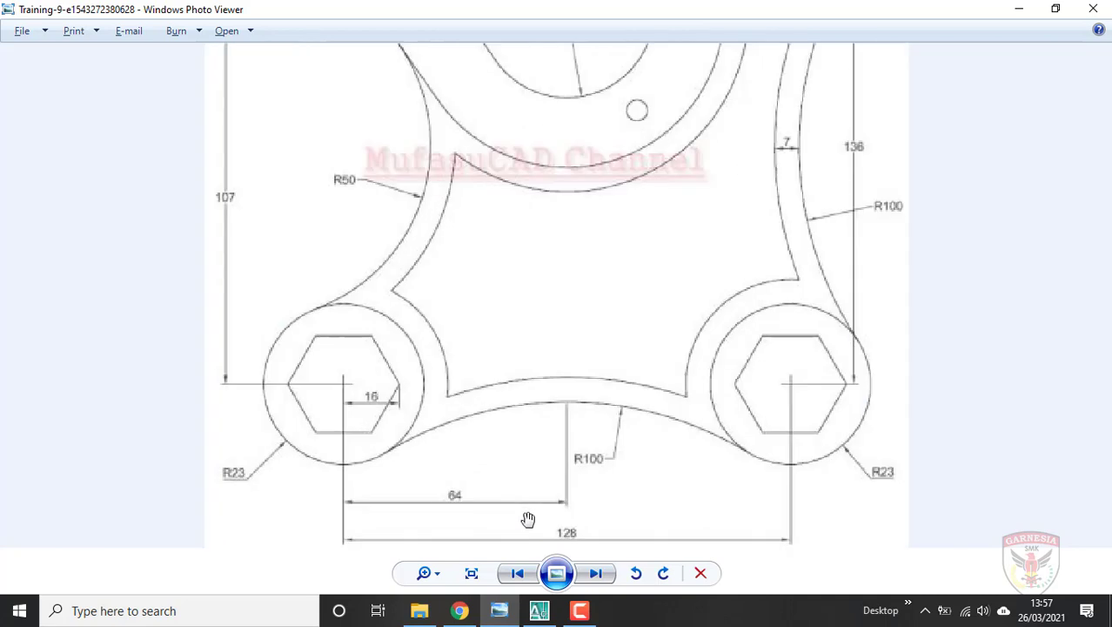
{"action": "key", "text": "alt+Tab"}
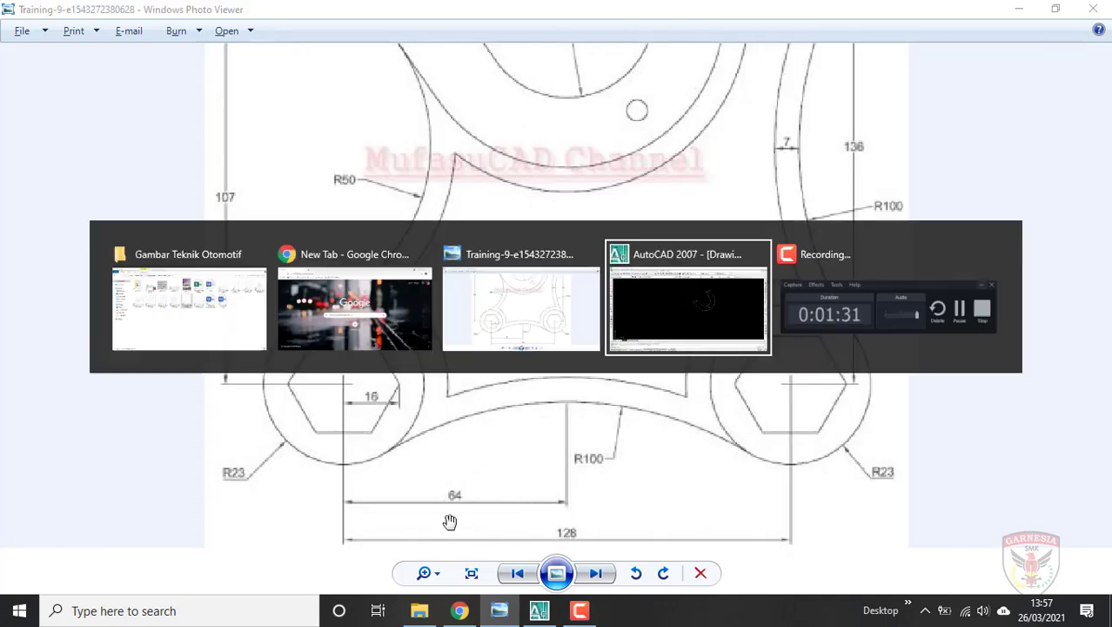
Draw a circle of radius 23 centred on the hook's large arcs
{"action": "scroll", "coordinate": [467, 414], "scroll_direction": "down", "scroll_amount": 1}
{"action": "scroll", "coordinate": [705, 241], "scroll_direction": "up", "scroll_amount": 2}
{"action": "scroll", "coordinate": [431, 452], "scroll_direction": "up", "scroll_amount": 3}
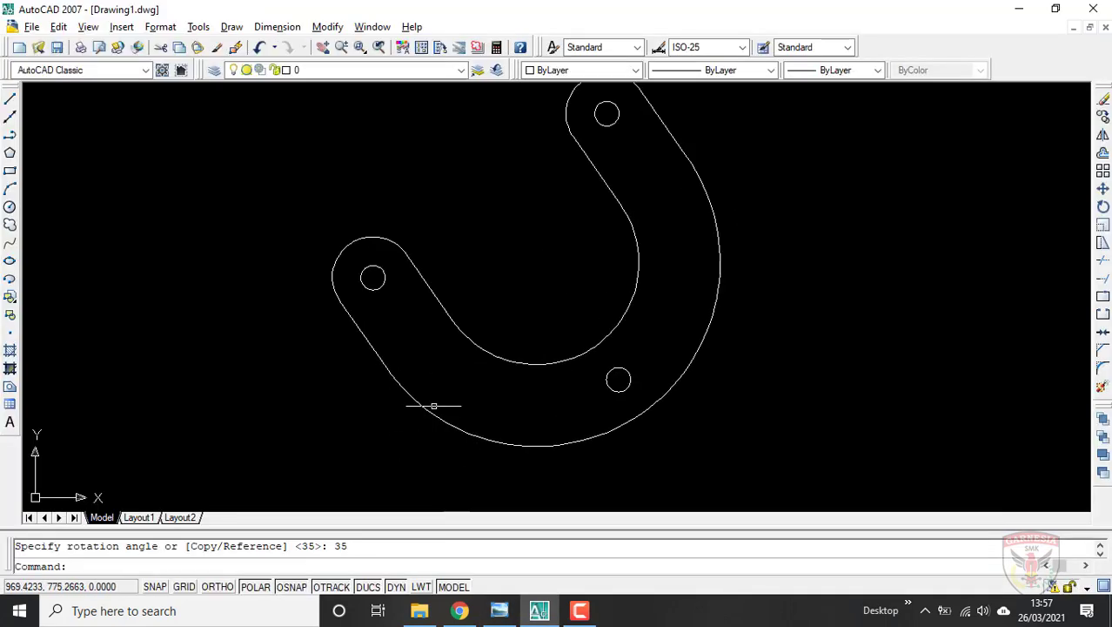
{"action": "left_click", "coordinate": [8, 208]}
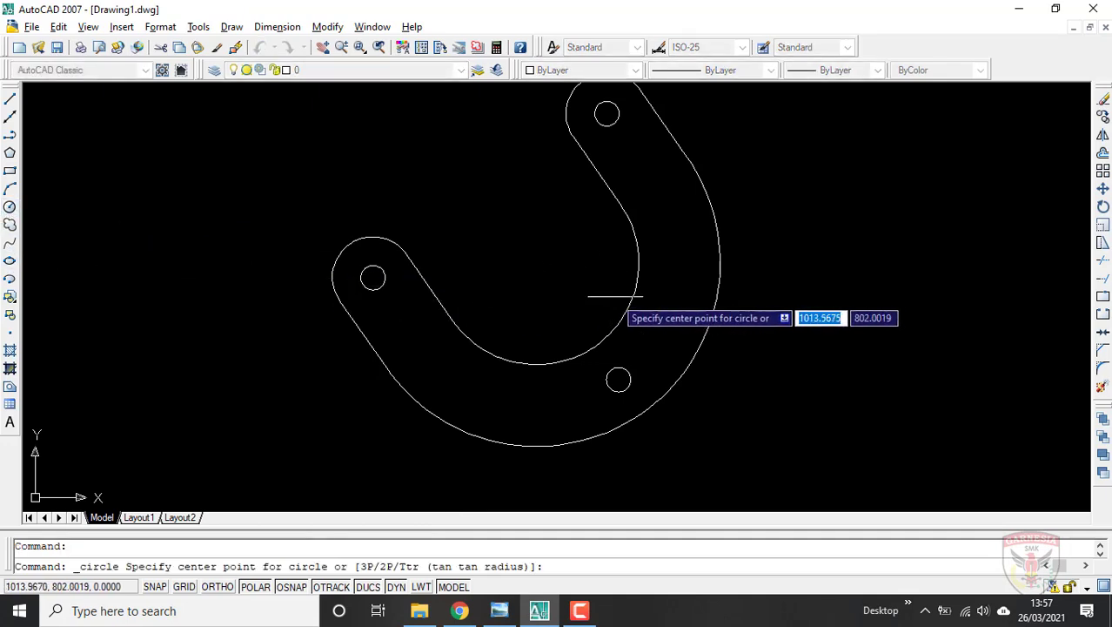
{"action": "left_click", "coordinate": [536, 262]}
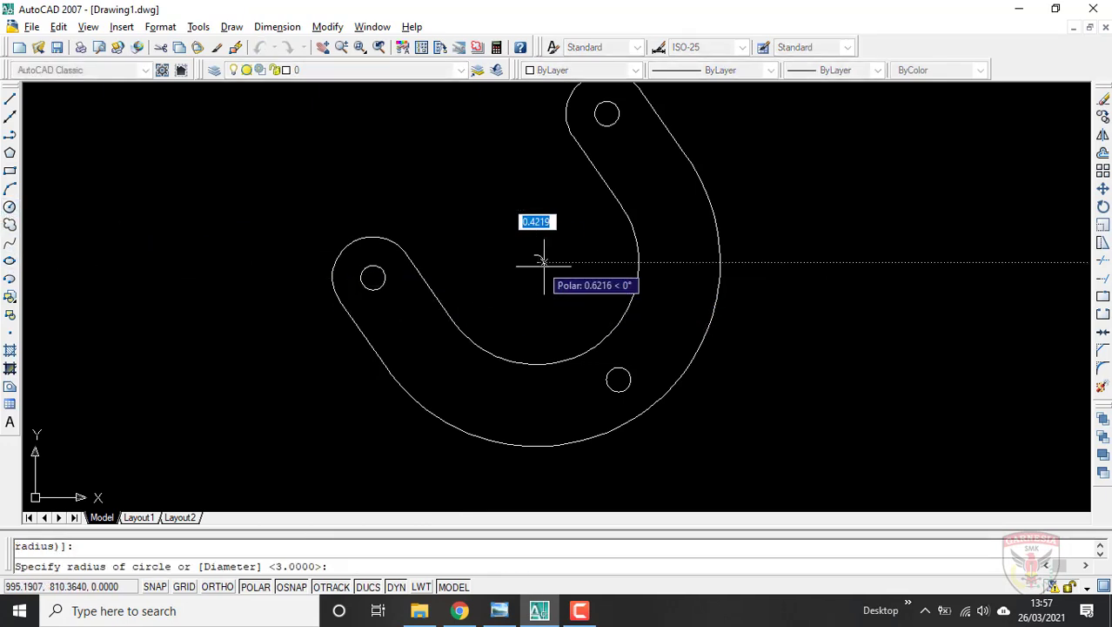
{"action": "key", "text": "Return"}
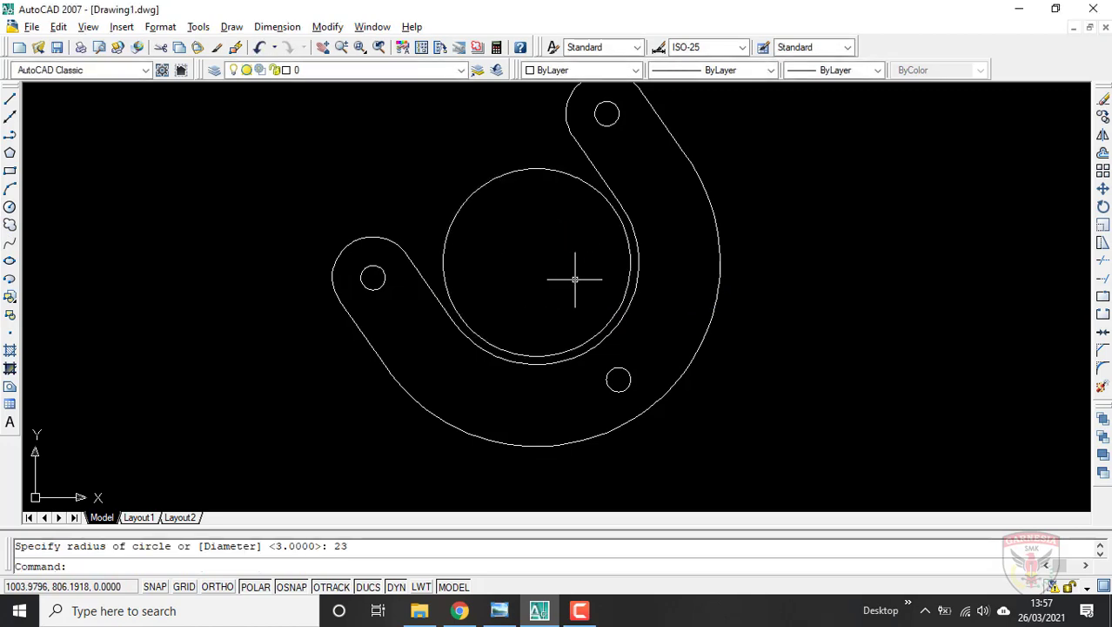
Draw a six-sided polygon inscribed in a radius of 16 at the centre of the radius-23 circle, as in the reference image
{"action": "key", "text": "alt+Tab"}
{"action": "scroll", "coordinate": [349, 423], "scroll_direction": "up", "scroll_amount": 1}
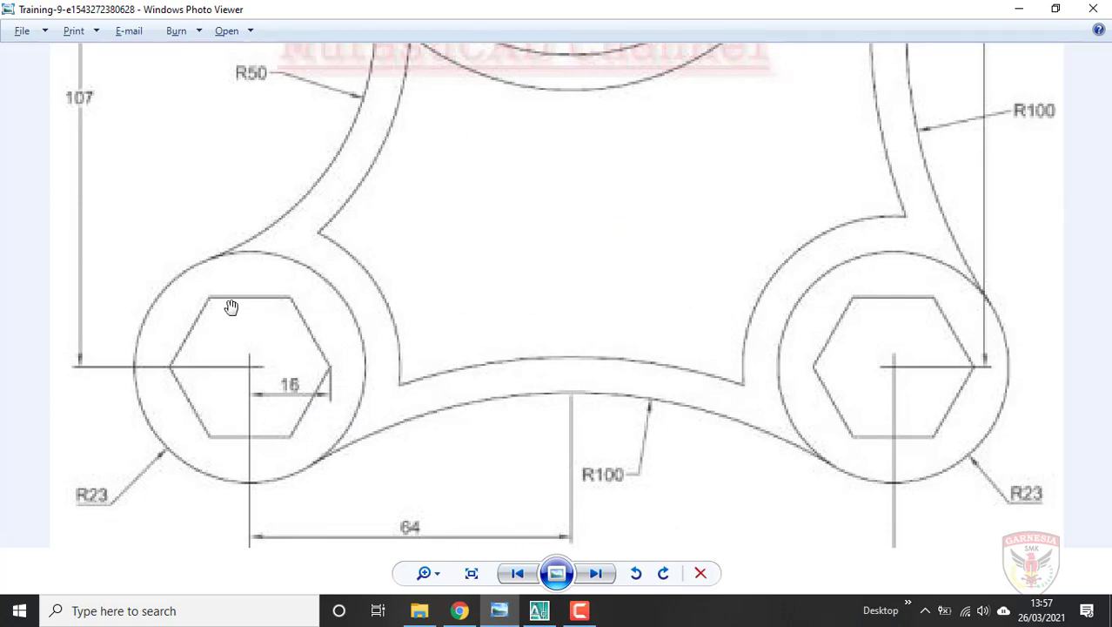
{"action": "key", "text": "alt+Tab"}
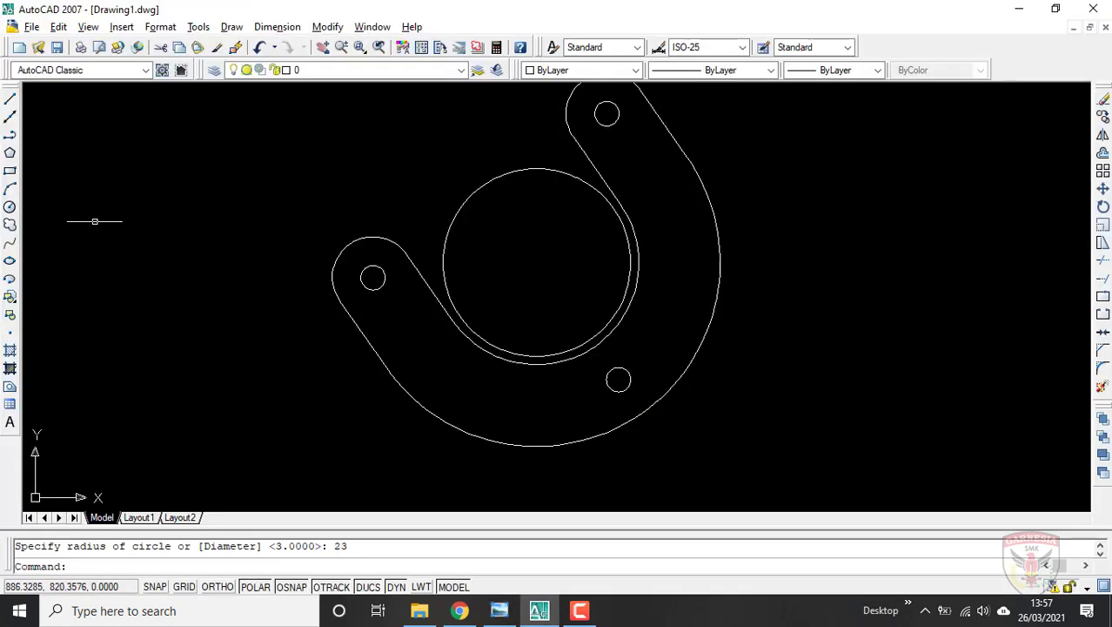
{"action": "left_click", "coordinate": [10, 153]}
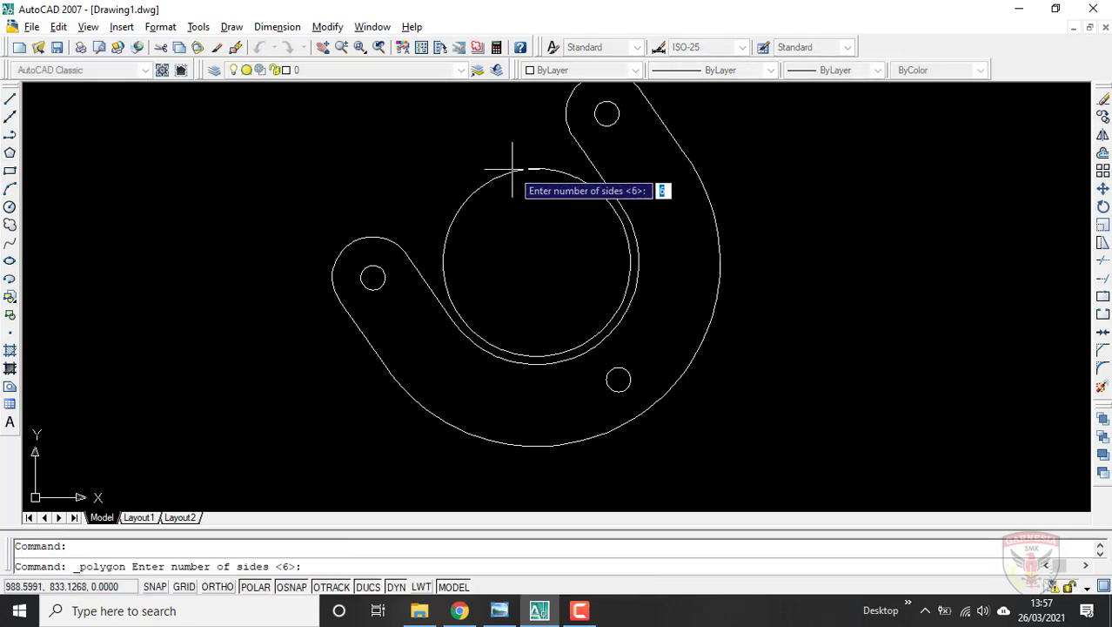
{"action": "key", "text": "Return"}
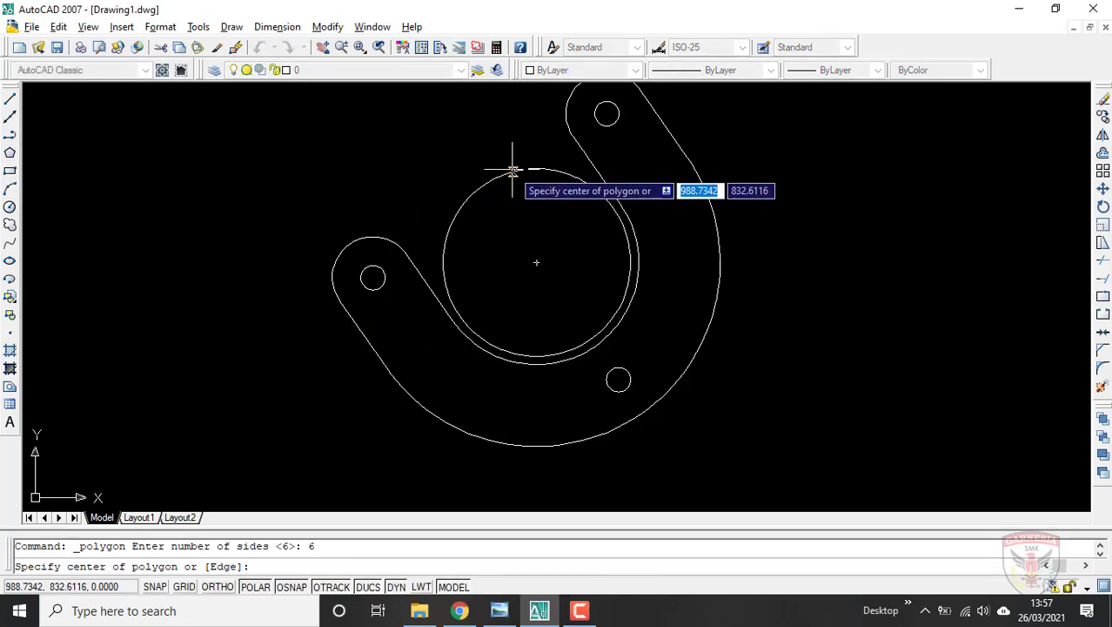
{"action": "left_click", "coordinate": [536, 262]}
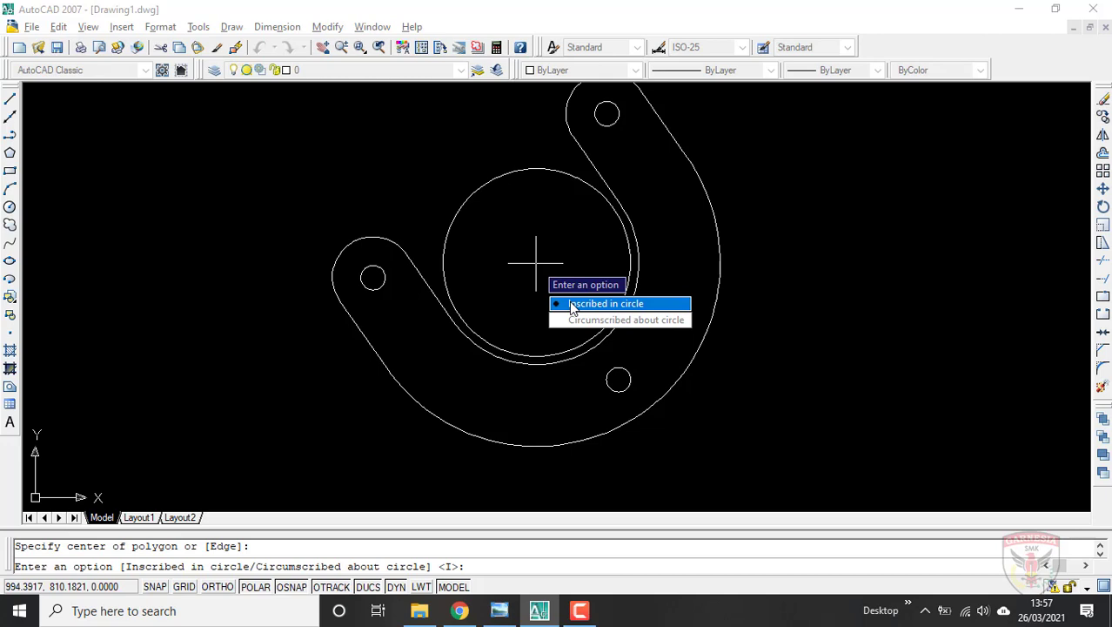
{"action": "left_click", "coordinate": [574, 304]}
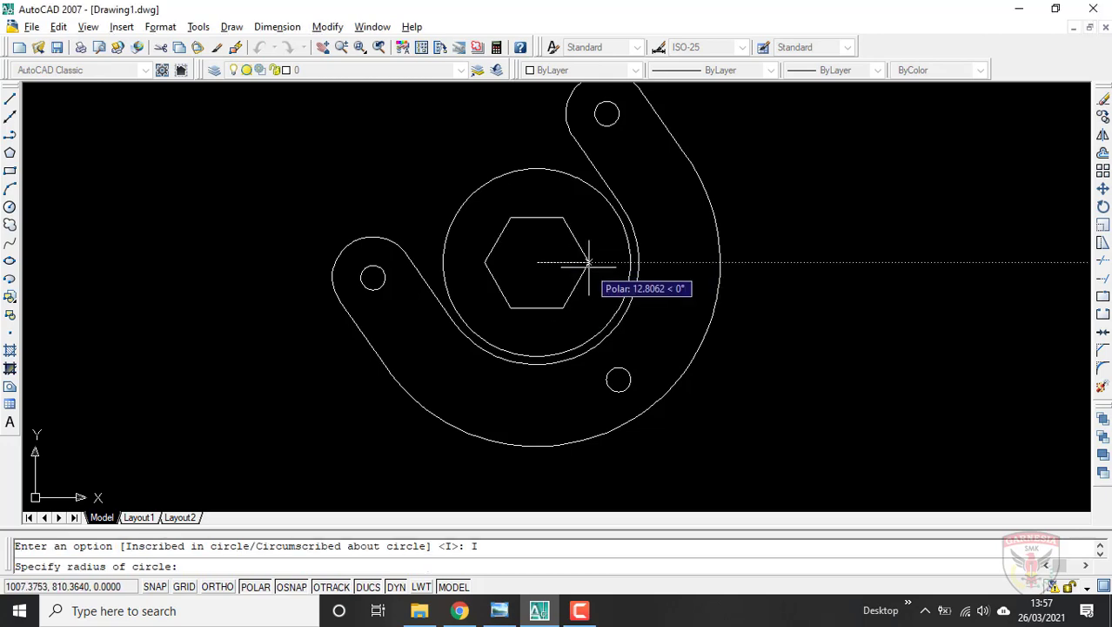
{"action": "key", "text": "alt+Tab"}
{"action": "key", "text": "alt+Tab"}
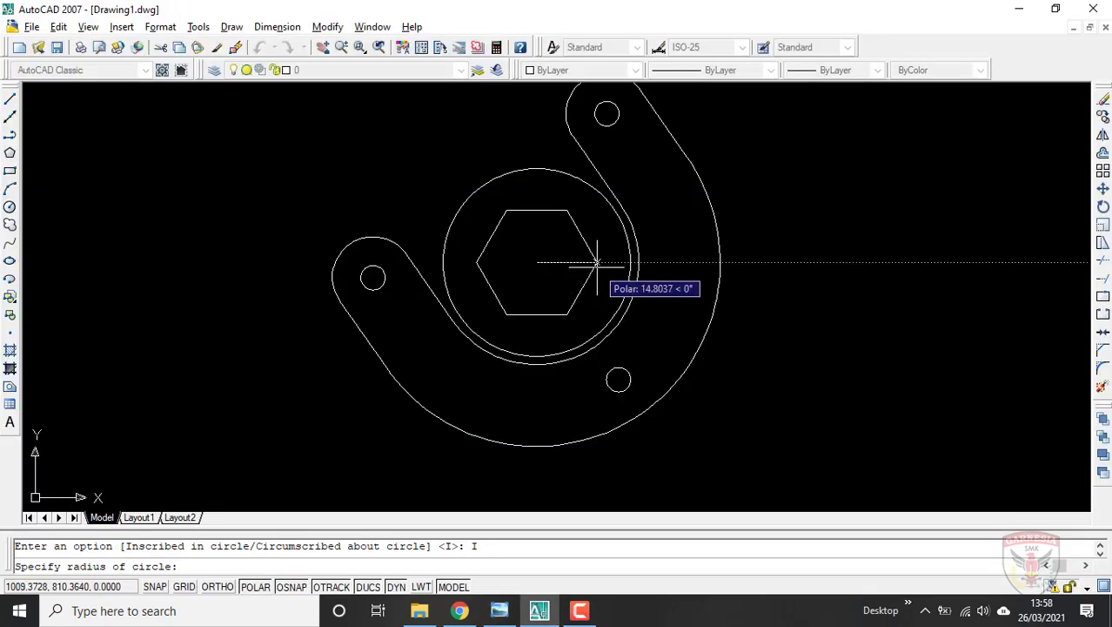
{"action": "type", "text": "16"}
{"action": "key", "text": "Return"}
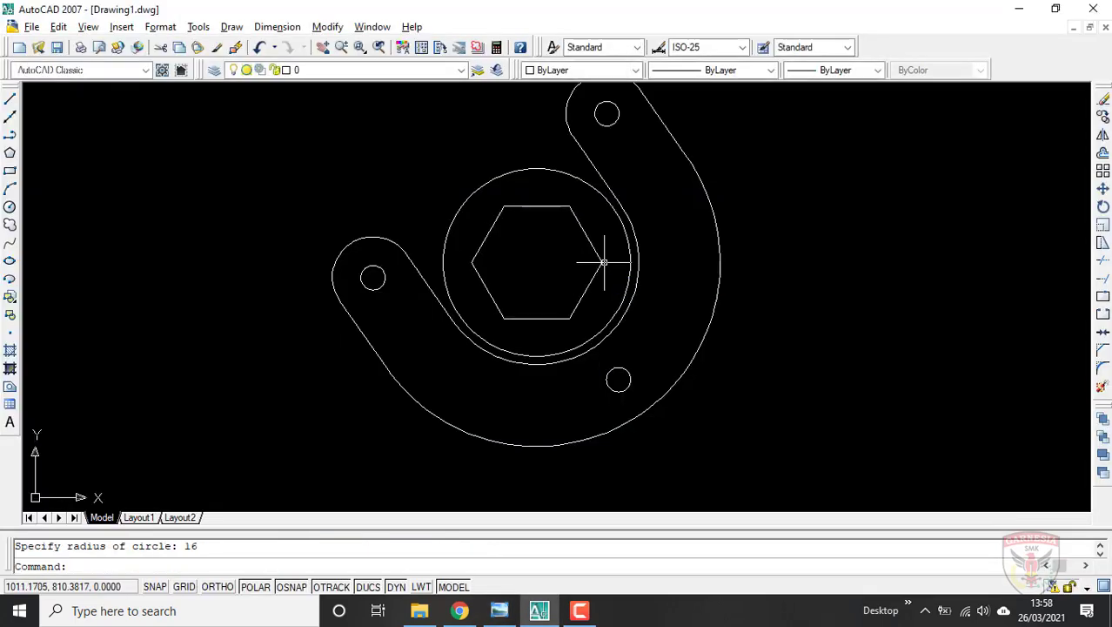
Examine the reference image for the lower-left boss's vertical distance from the hook centre
{"action": "scroll", "coordinate": [601, 262], "scroll_direction": "down", "scroll_amount": 4}
{"action": "scroll", "coordinate": [598, 261], "scroll_direction": "down", "scroll_amount": 2}
{"action": "scroll", "coordinate": [598, 261], "scroll_direction": "up", "scroll_amount": 2}
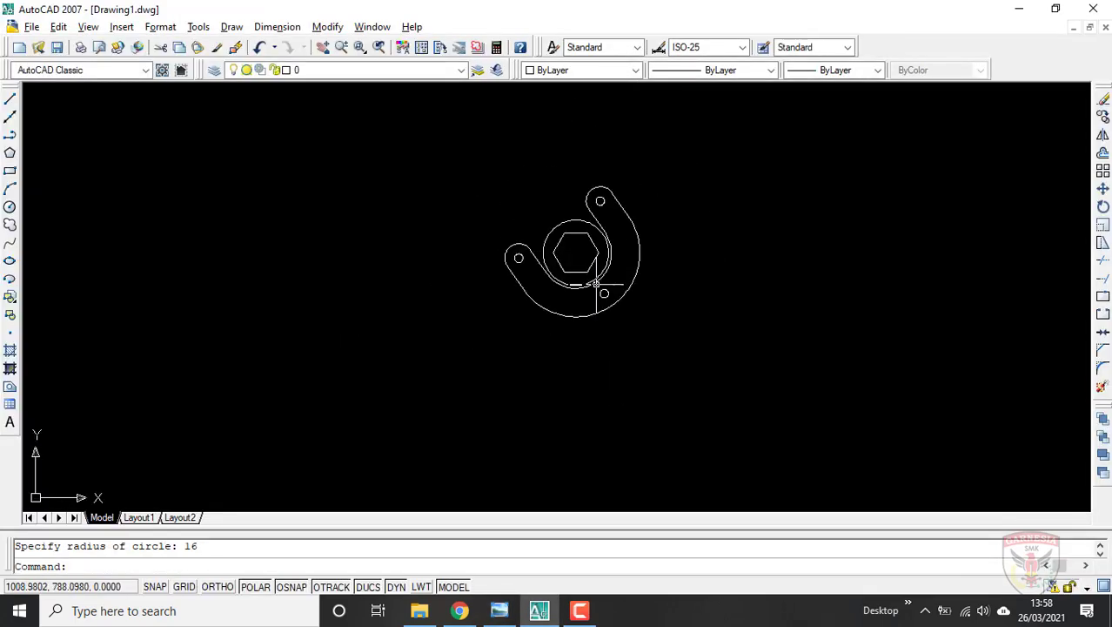
{"action": "key", "text": "alt+Tab"}
{"action": "scroll", "coordinate": [394, 342], "scroll_direction": "down", "scroll_amount": 5}
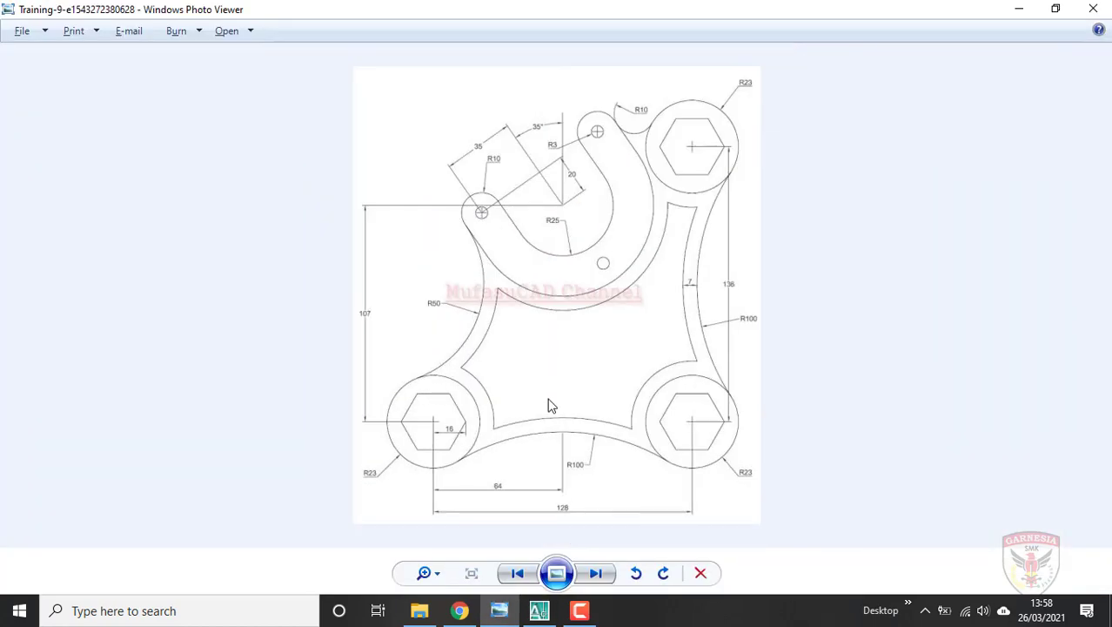
{"action": "scroll", "coordinate": [548, 404], "scroll_direction": "up", "scroll_amount": 3}
{"action": "key", "text": "alt+Tab"}
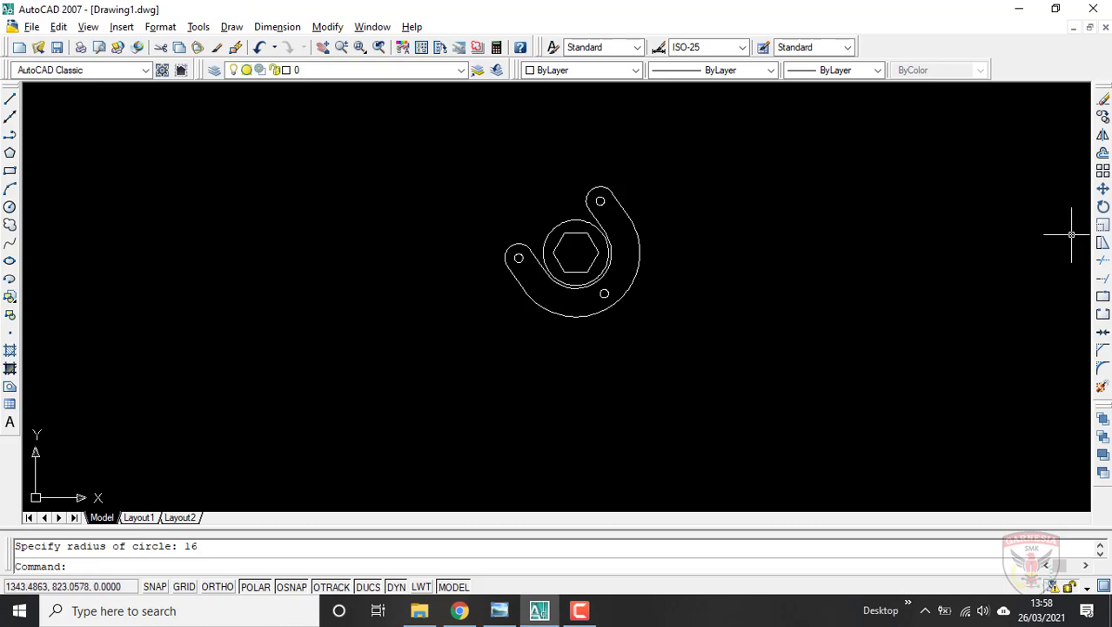
Move the radius-23 circle and its hexagon 107 straight down from the hook's centre
{"action": "left_click", "coordinate": [1102, 191]}
{"action": "scroll", "coordinate": [586, 306], "scroll_direction": "up", "scroll_amount": 3}
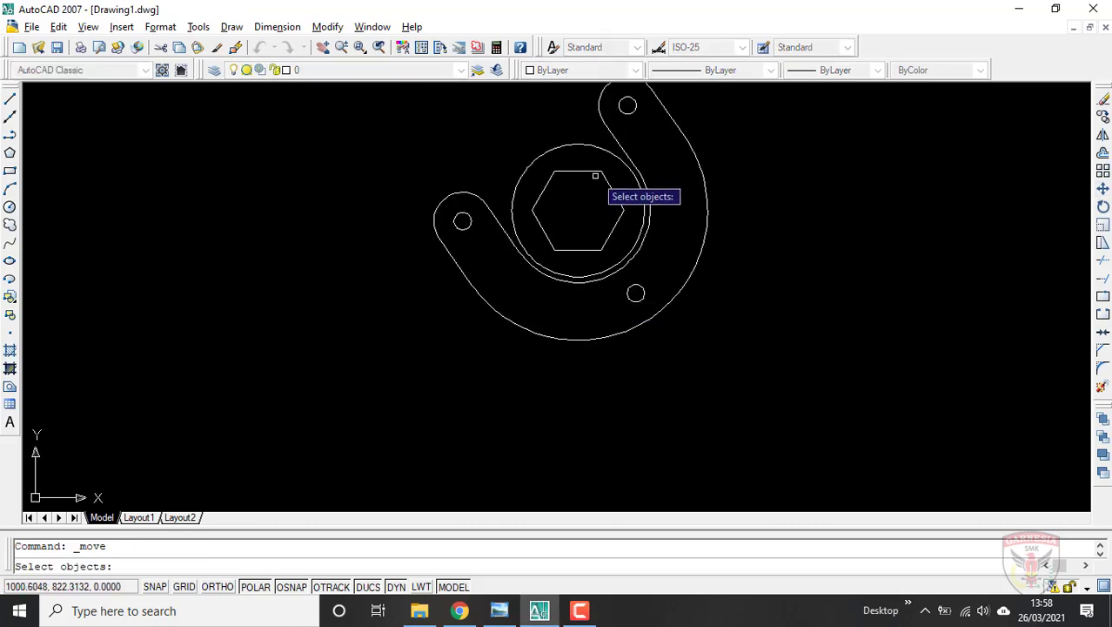
{"action": "left_click", "coordinate": [588, 131]}
{"action": "left_click", "coordinate": [562, 200]}
{"action": "key", "text": "Return"}
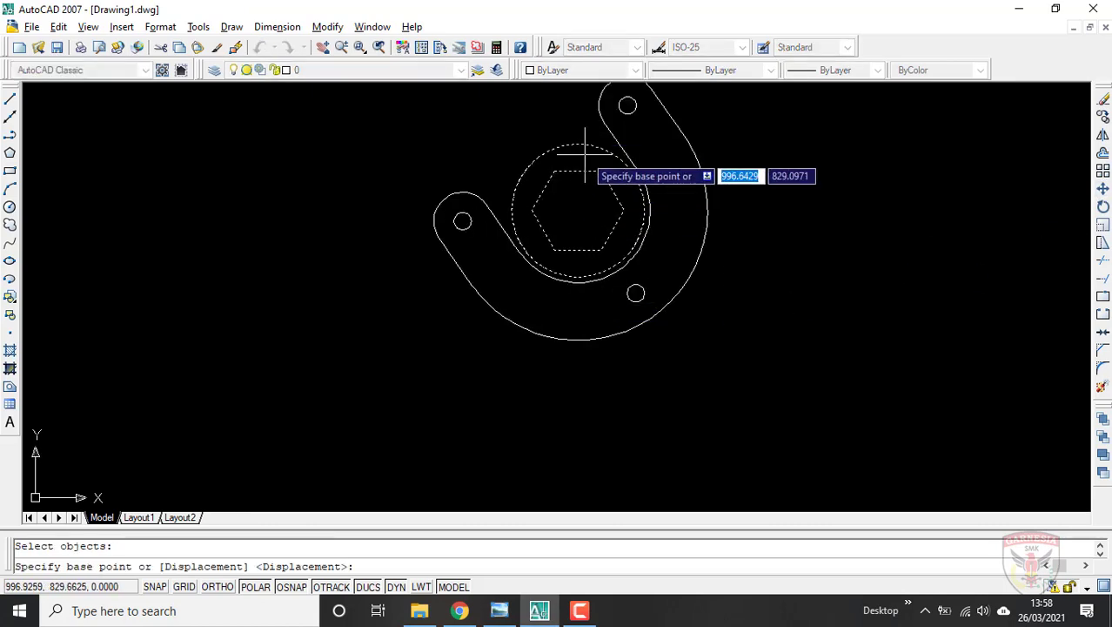
{"action": "left_click", "coordinate": [578, 209]}
{"action": "scroll", "coordinate": [570, 204], "scroll_direction": "down", "scroll_amount": 3}
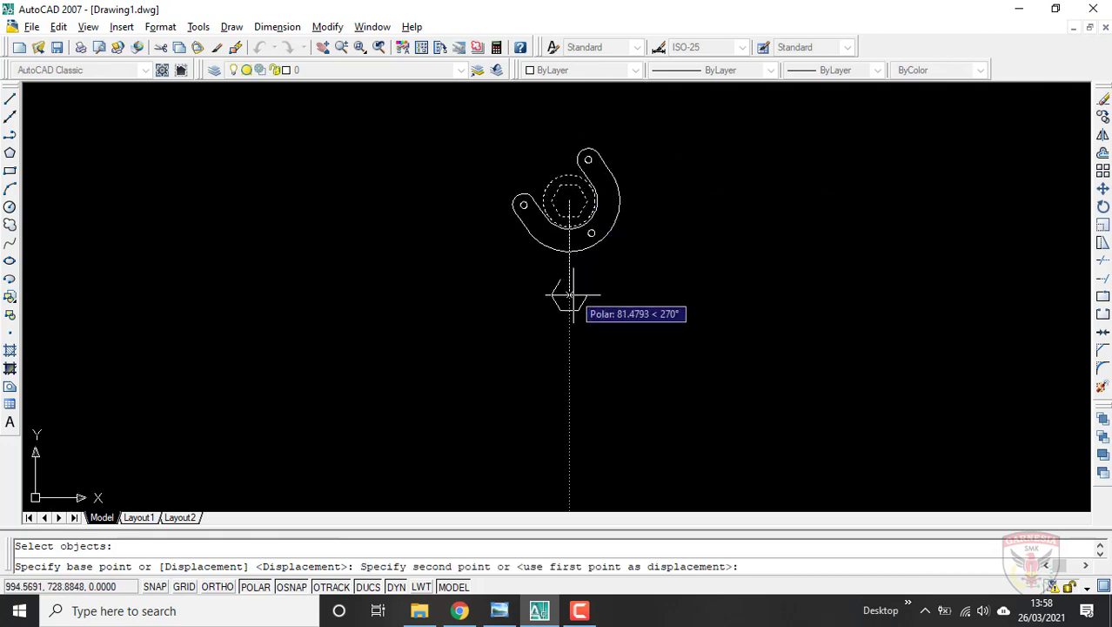
{"action": "type", "text": "107"}
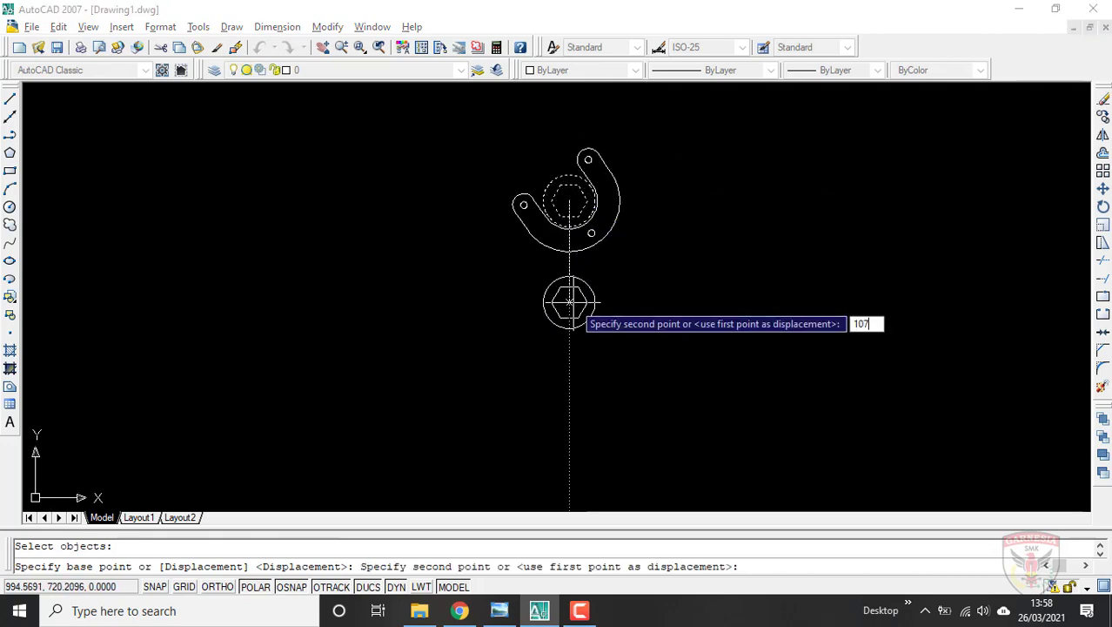
{"action": "key", "text": "Return"}
{"action": "scroll", "coordinate": [595, 306], "scroll_direction": "down", "scroll_amount": 1}
{"action": "scroll", "coordinate": [487, 329], "scroll_direction": "up", "scroll_amount": 3}
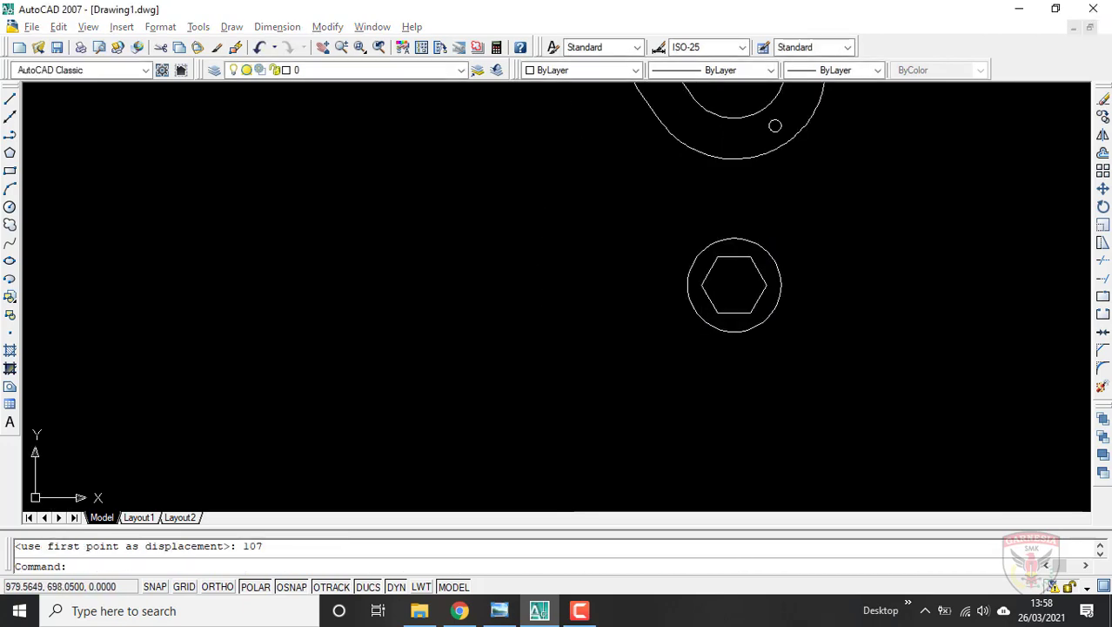
Check the horizontal offset in the reference image and move the circle-and-hexagon boss 64 horizontally to the left
{"action": "key", "text": "alt+Tab"}
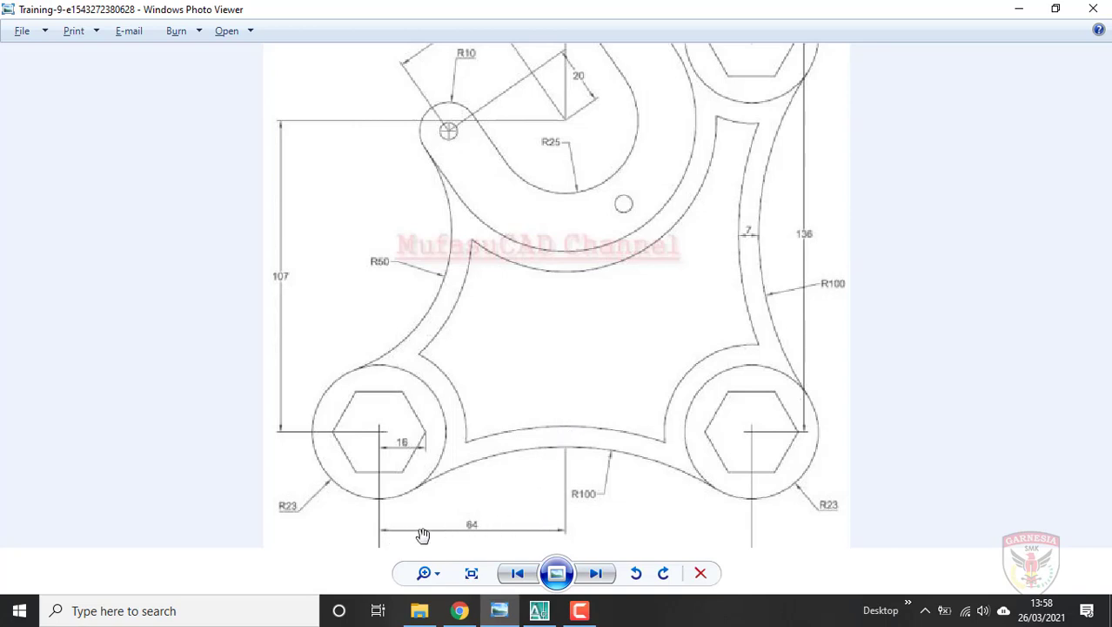
{"action": "key", "text": "alt+Tab"}
{"action": "key", "text": "Return"}
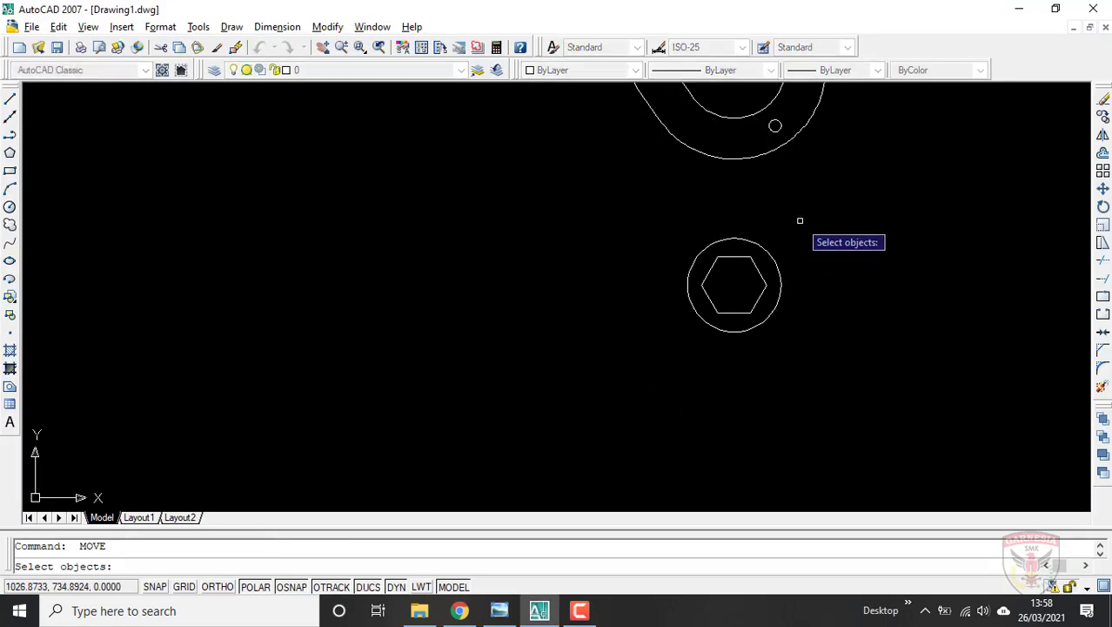
{"action": "left_click", "coordinate": [800, 220]}
{"action": "left_click", "coordinate": [685, 341]}
{"action": "key", "text": "Return"}
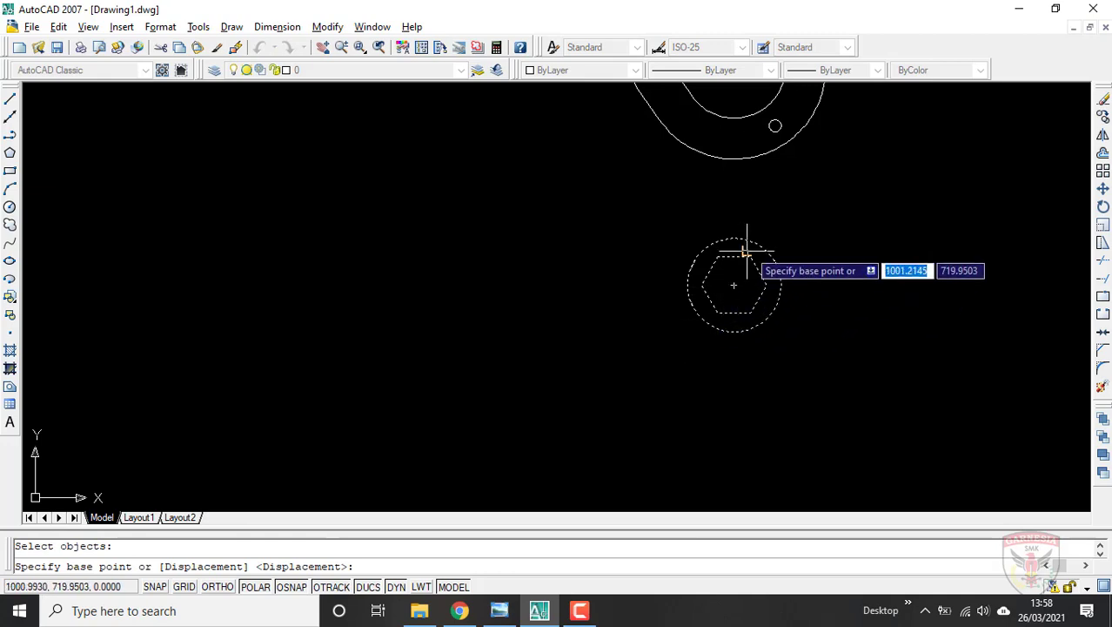
{"action": "left_click", "coordinate": [734, 284]}
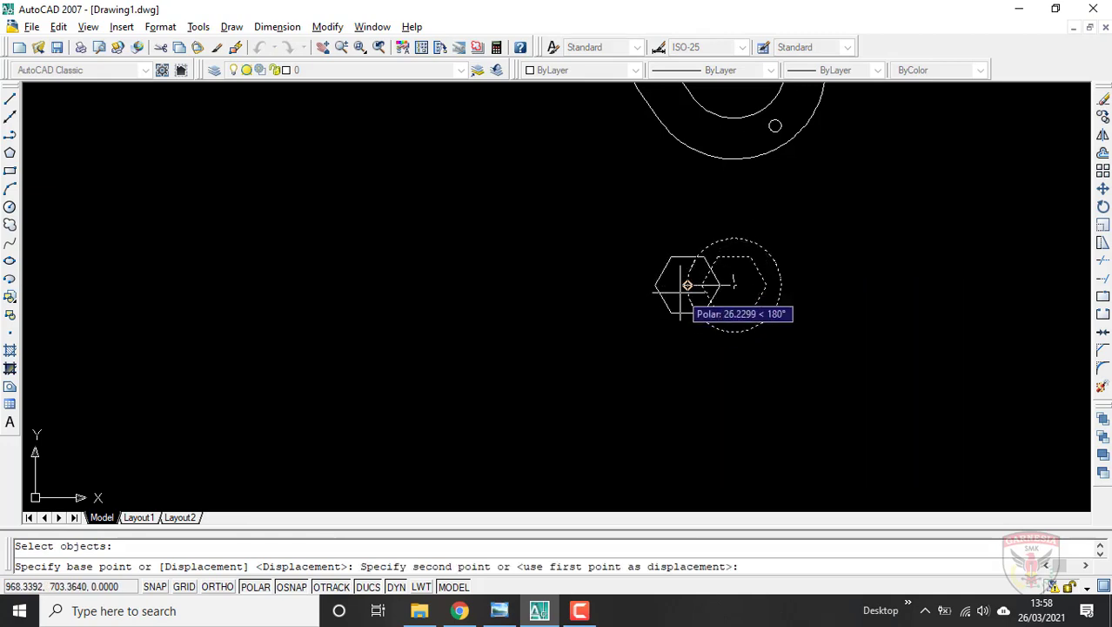
{"action": "type", "text": "64"}
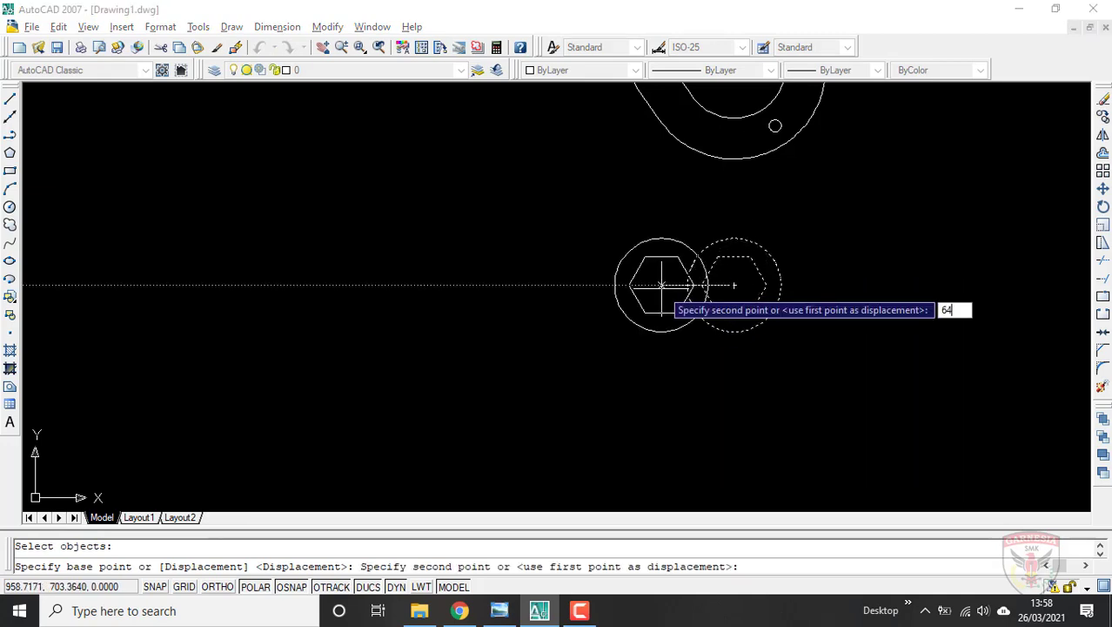
{"action": "key", "text": "Return"}
{"action": "scroll", "coordinate": [708, 303], "scroll_direction": "down", "scroll_amount": 3}
{"action": "scroll", "coordinate": [783, 264], "scroll_direction": "up", "scroll_amount": 3}
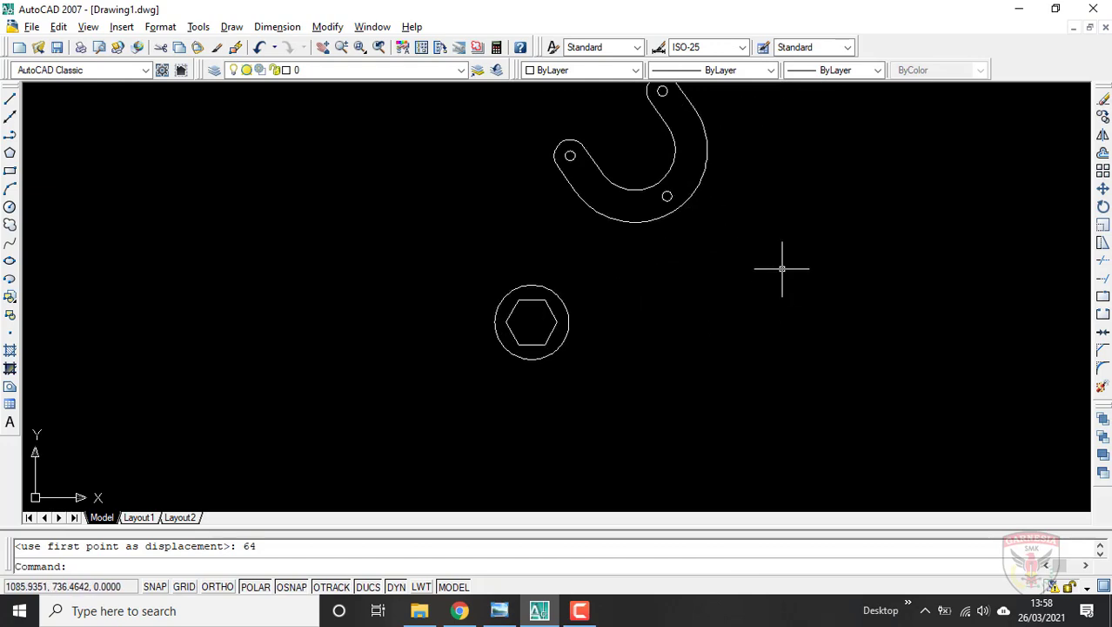
Examine the reference image for the spacing of the lower-right and upper-right bosses
{"action": "key", "text": "alt+Tab"}
{"action": "scroll", "coordinate": [530, 345], "scroll_direction": "down", "scroll_amount": 1}
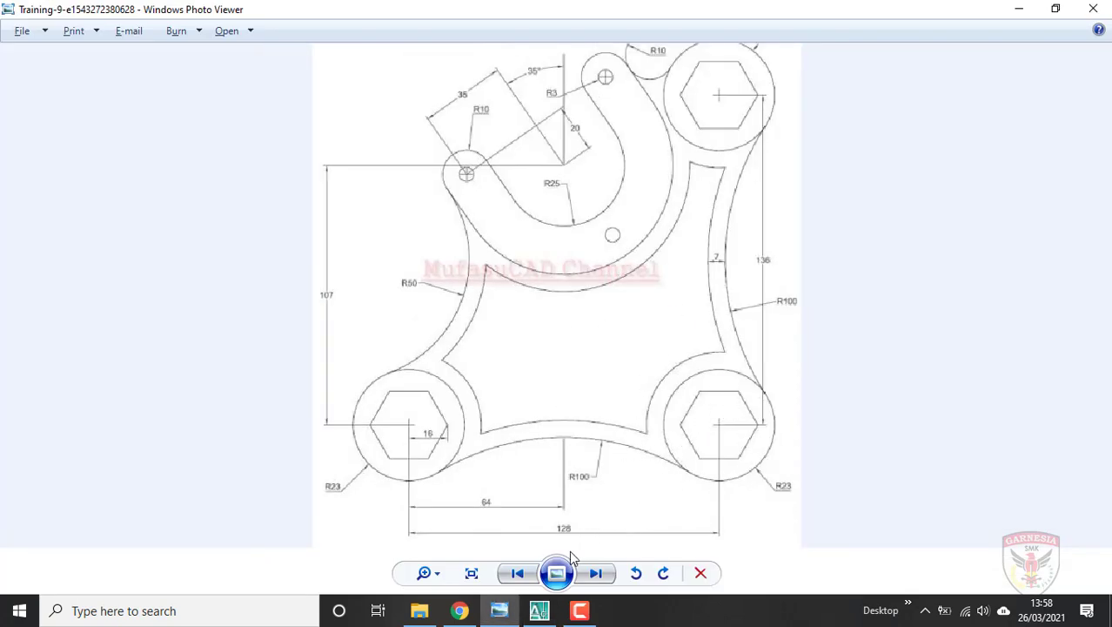
{"action": "scroll", "coordinate": [563, 531], "scroll_direction": "up", "scroll_amount": 2}
{"action": "scroll", "coordinate": [562, 534], "scroll_direction": "down", "scroll_amount": 2}
{"action": "scroll", "coordinate": [563, 534], "scroll_direction": "down", "scroll_amount": 1}
{"action": "scroll", "coordinate": [725, 125], "scroll_direction": "up", "scroll_amount": 2}
{"action": "scroll", "coordinate": [768, 296], "scroll_direction": "down", "scroll_amount": 2}
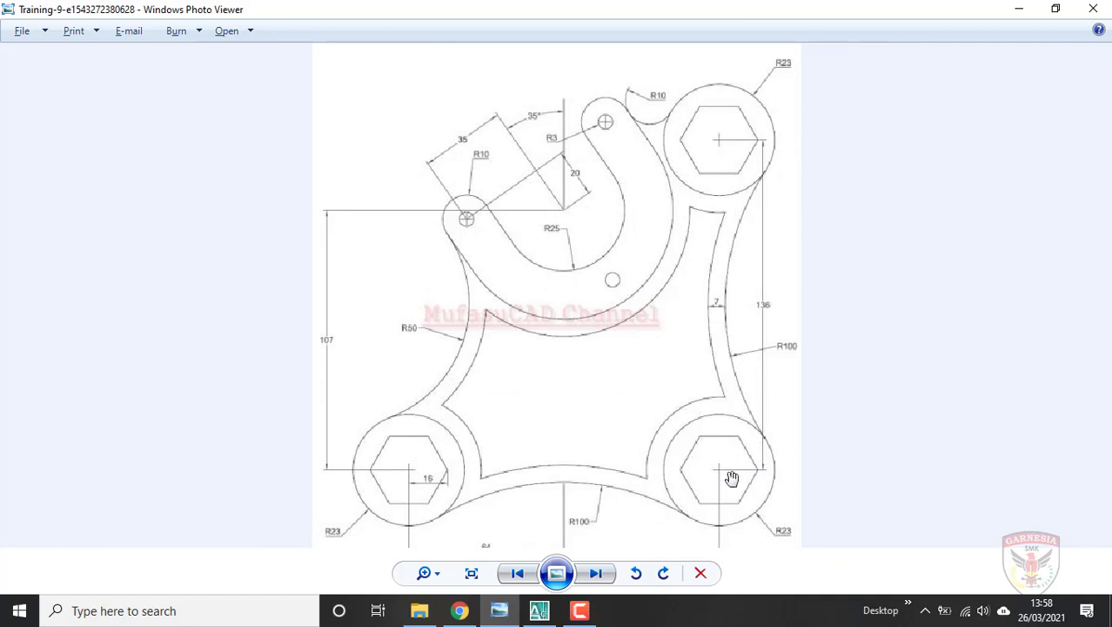
{"action": "scroll", "coordinate": [732, 477], "scroll_direction": "up", "scroll_amount": 1}
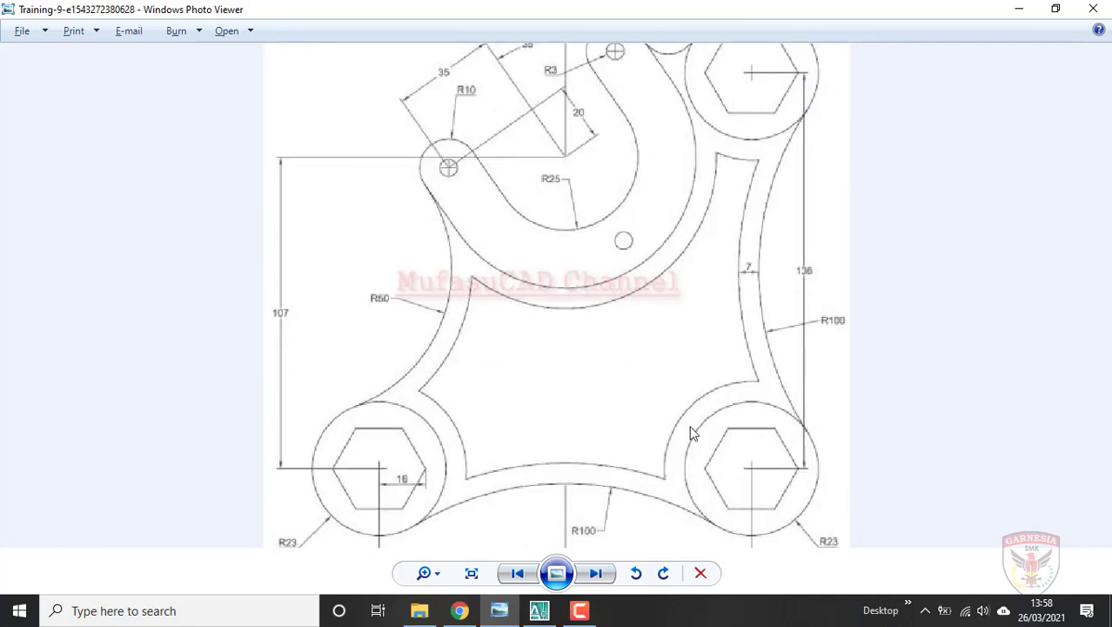
{"action": "left_click_drag", "start_coordinate": [690, 433], "coordinate": [676, 305]}
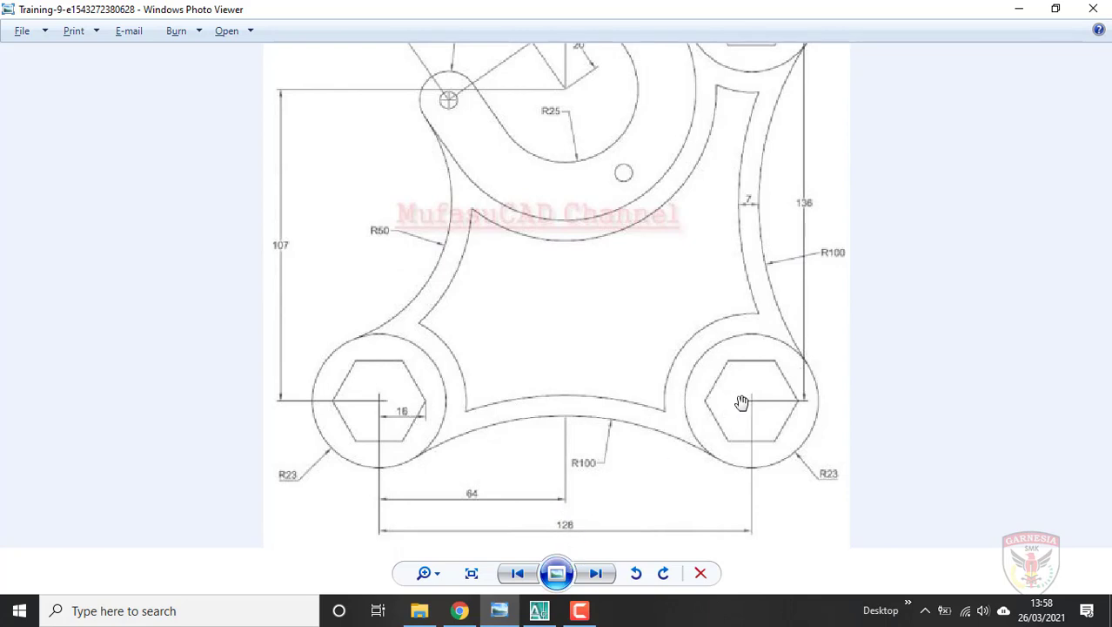
Copy the lower-left circle and hexagon from their centre 128 horizontally to the right
{"action": "key", "text": "alt+Tab"}
{"action": "scroll", "coordinate": [609, 319], "scroll_direction": "up", "scroll_amount": 1}
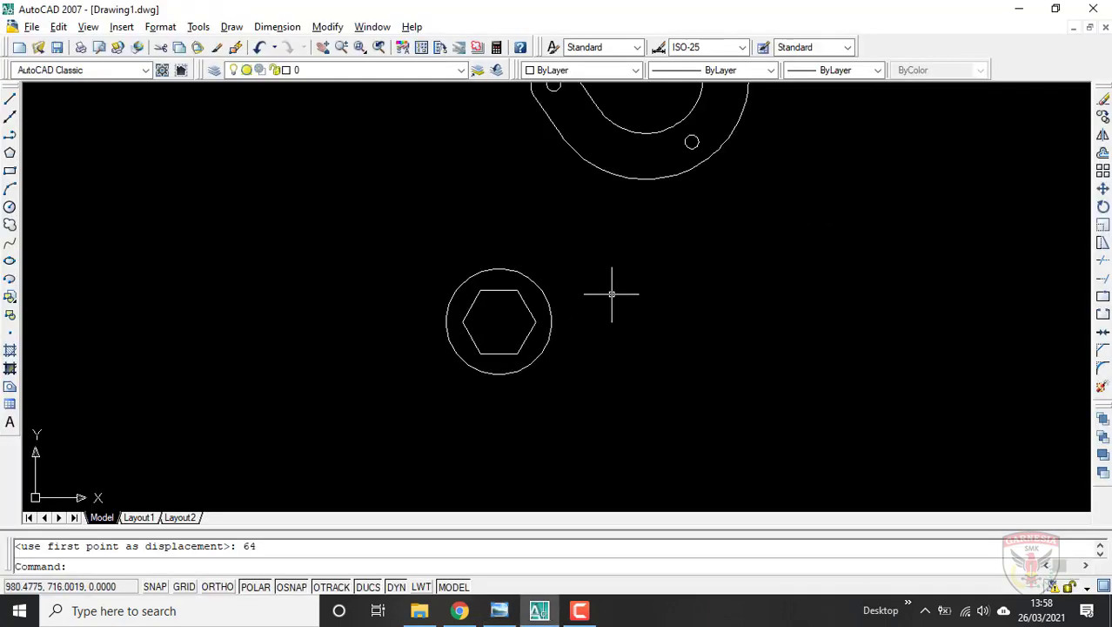
{"action": "left_click", "coordinate": [1103, 116]}
{"action": "left_click", "coordinate": [602, 249]}
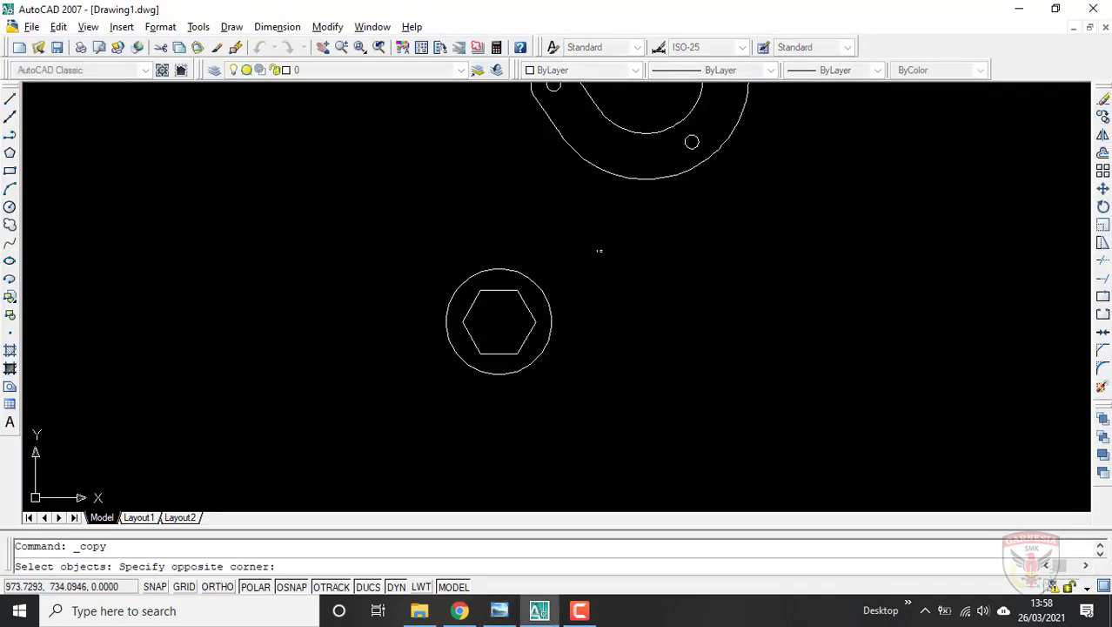
{"action": "left_click", "coordinate": [427, 412]}
{"action": "key", "text": "Return"}
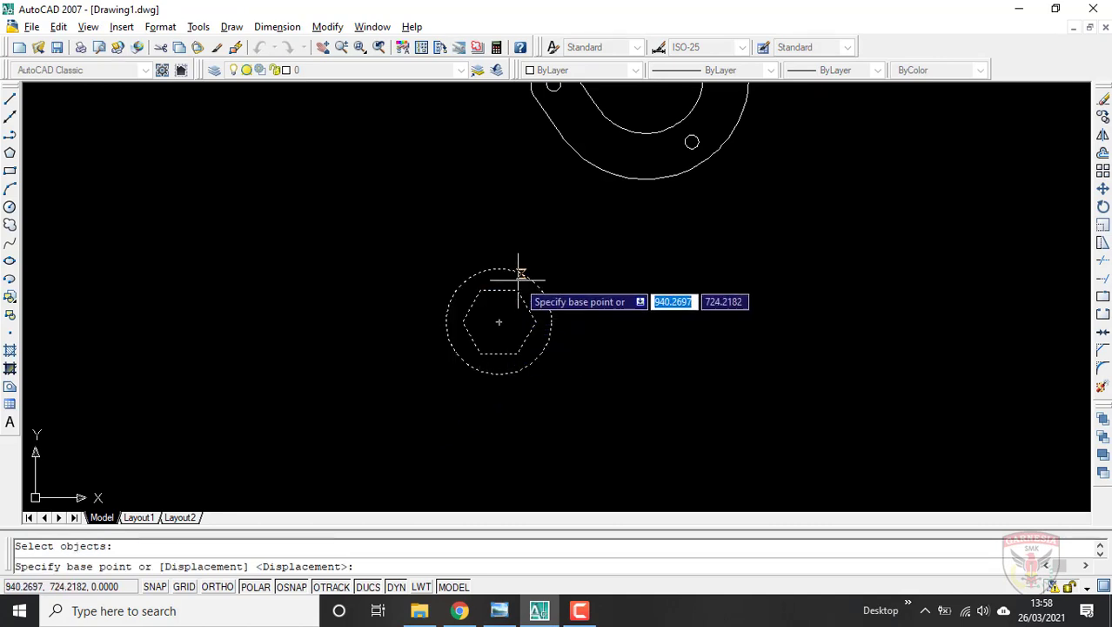
{"action": "left_click", "coordinate": [498, 322]}
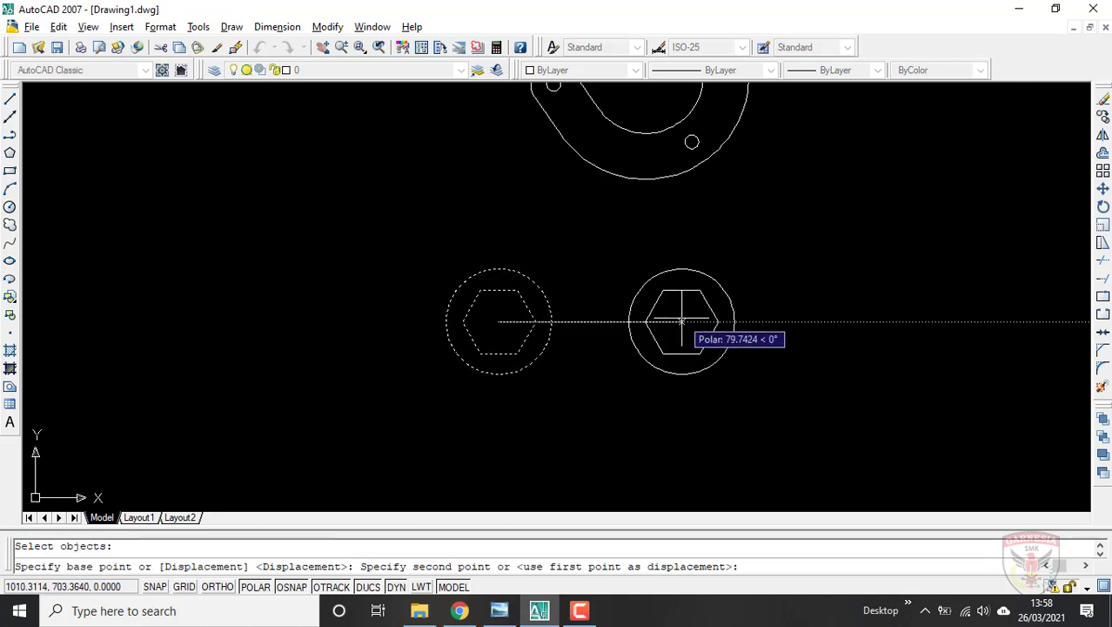
{"action": "type", "text": "128"}
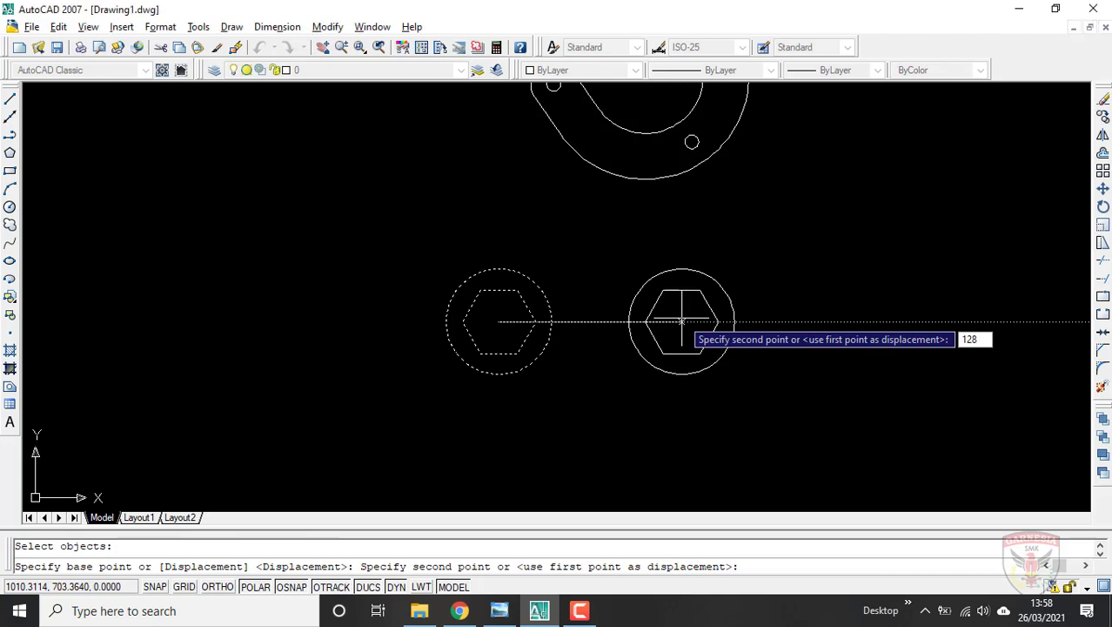
{"action": "key", "text": "Return"}
{"action": "key", "text": "Escape"}
Copy the lower-right circle and hexagon from their centre 136 straight up to form the upper-right boss
{"action": "left_click", "coordinate": [886, 268]}
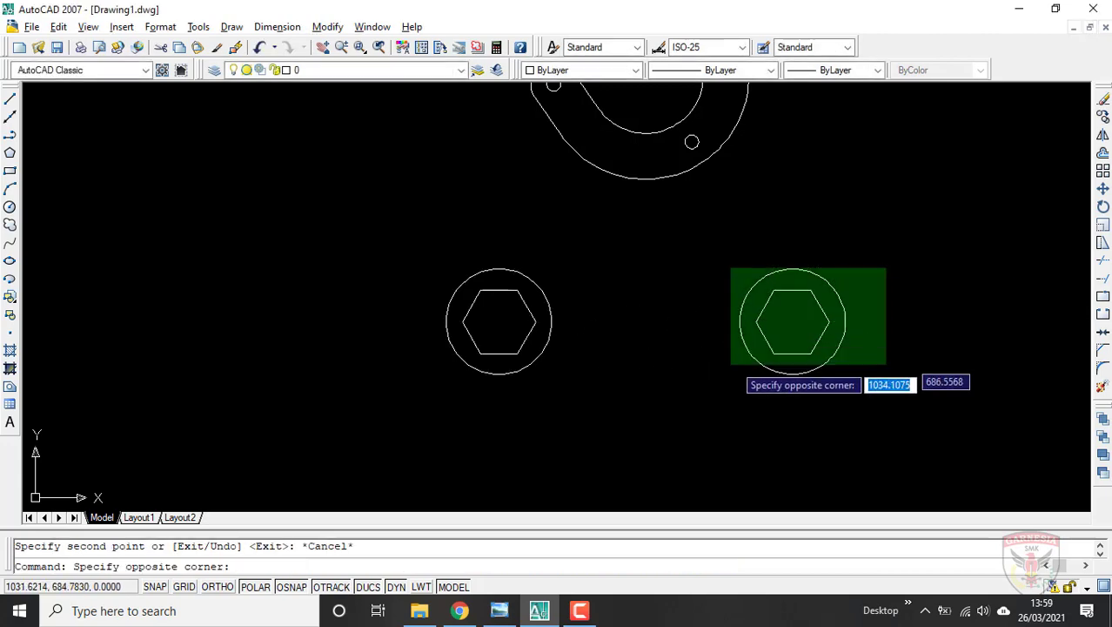
{"action": "left_click", "coordinate": [733, 364]}
{"action": "key", "text": "Return"}
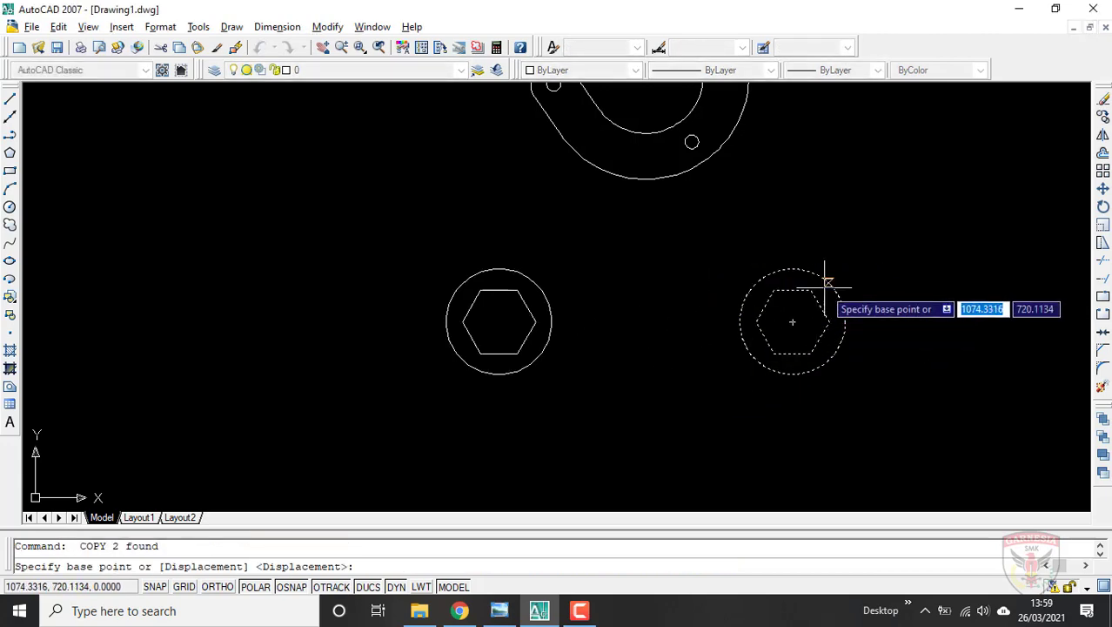
{"action": "left_click", "coordinate": [792, 322]}
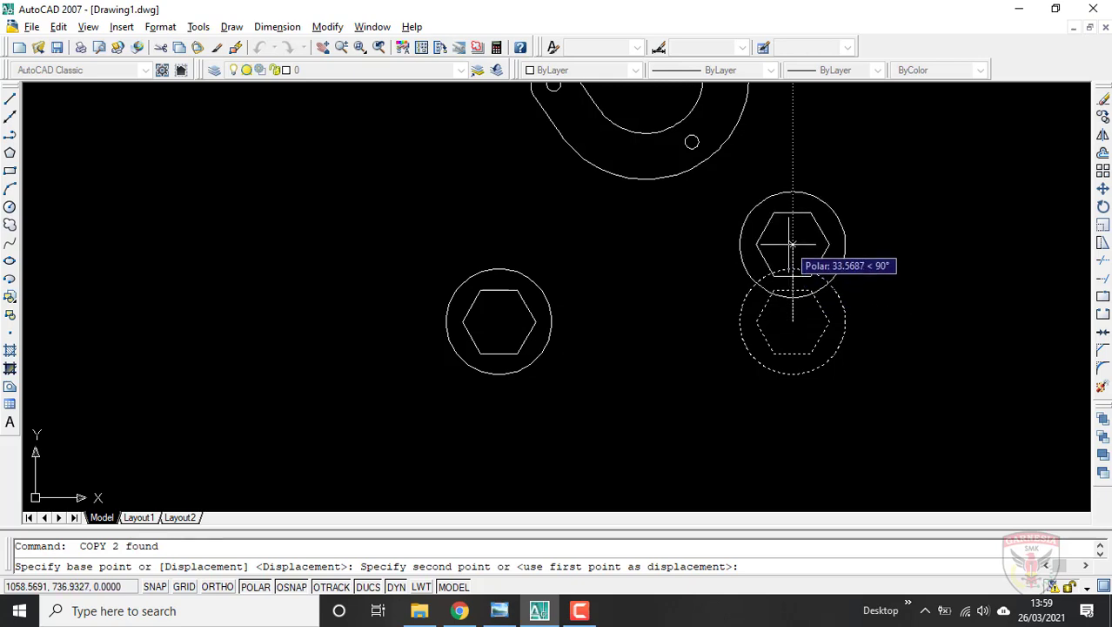
{"action": "type", "text": "136"}
{"action": "key", "text": "Return"}
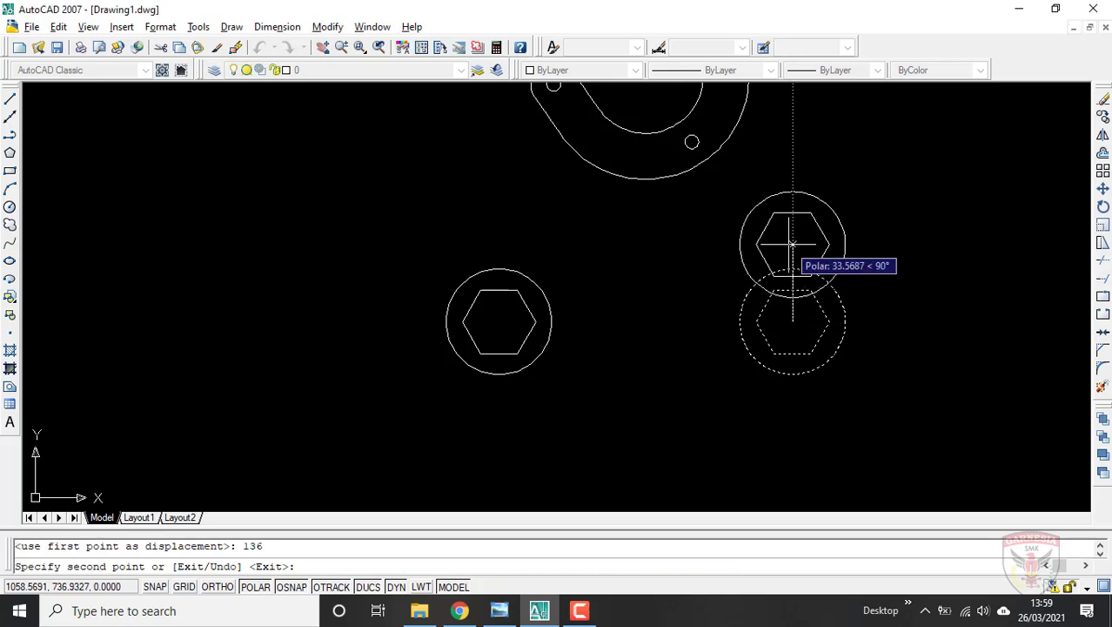
{"action": "scroll", "coordinate": [818, 303], "scroll_direction": "down", "scroll_amount": 2}
{"action": "key", "text": "Escape"}
{"action": "scroll", "coordinate": [836, 182], "scroll_direction": "down", "scroll_amount": 4}
{"action": "scroll", "coordinate": [842, 178], "scroll_direction": "up", "scroll_amount": 3}
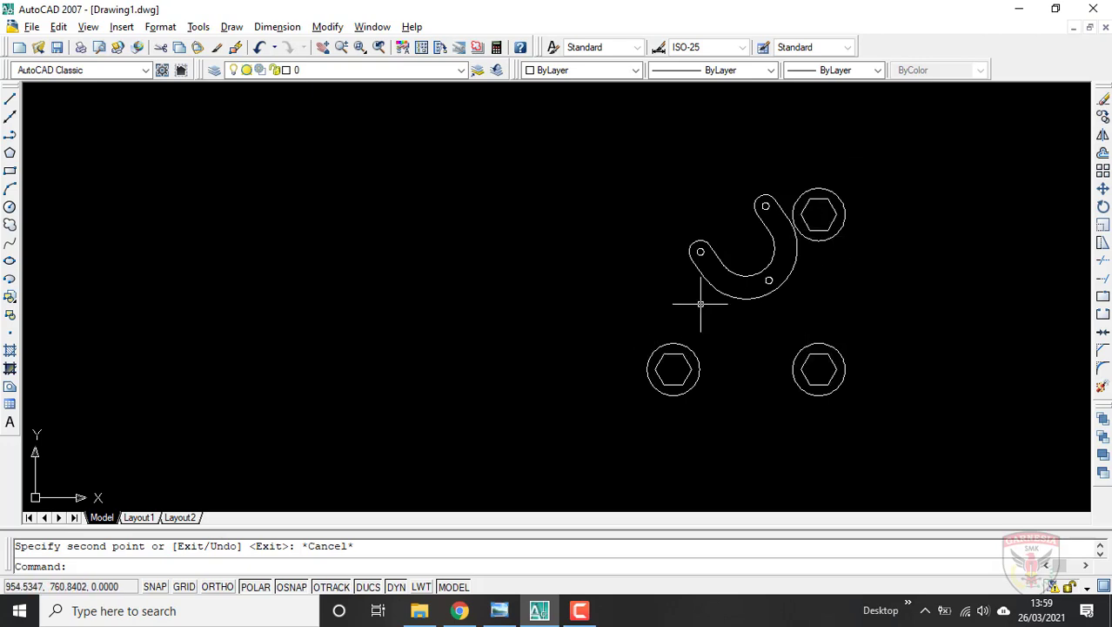
Examine the reference image for the arc radius joining the hook's left end to the lower-left boss, and return to the drawing
{"action": "key", "text": "alt+Tab"}
{"action": "scroll", "coordinate": [590, 286], "scroll_direction": "down", "scroll_amount": 1}
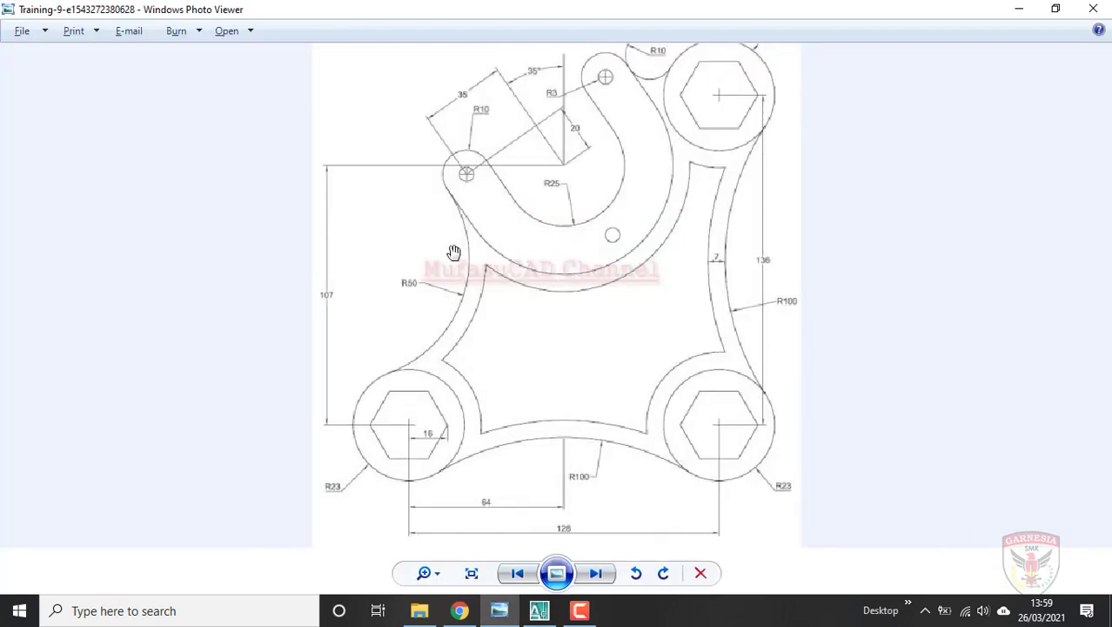
{"action": "scroll", "coordinate": [454, 253], "scroll_direction": "up", "scroll_amount": 1}
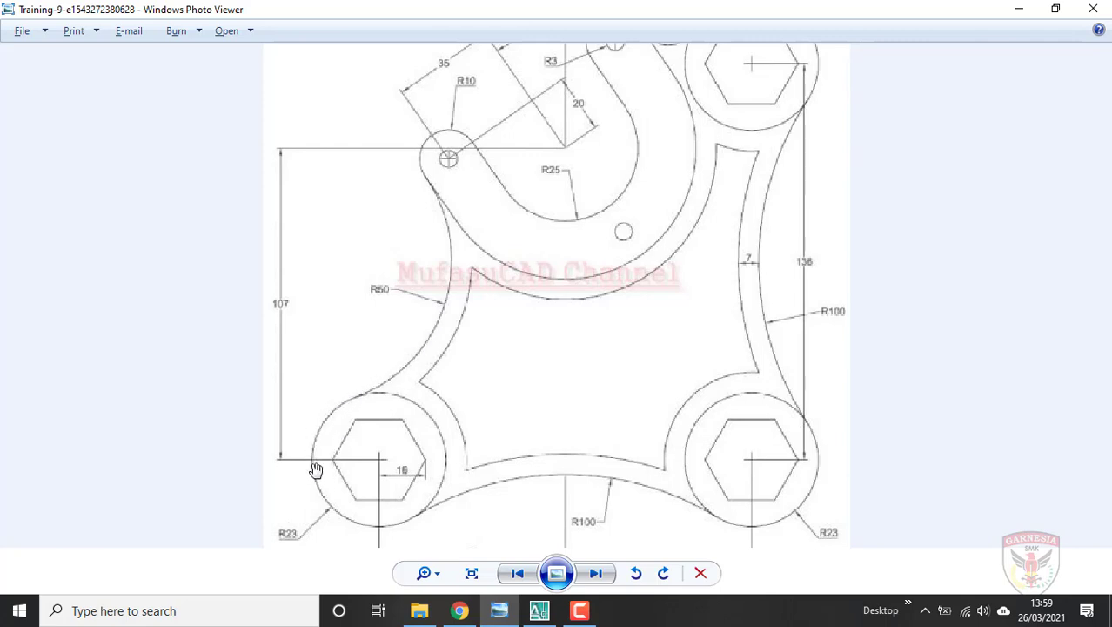
{"action": "scroll", "coordinate": [433, 147], "scroll_direction": "up", "scroll_amount": 1}
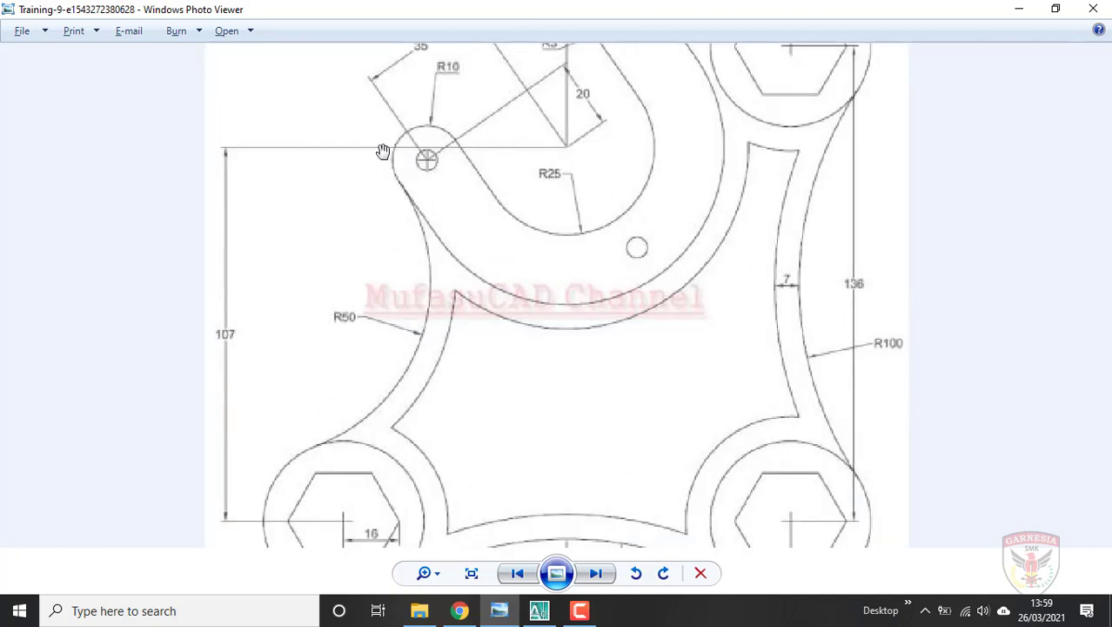
{"action": "key", "text": "alt+Tab"}
{"action": "scroll", "coordinate": [385, 154], "scroll_direction": "down", "scroll_amount": 2}
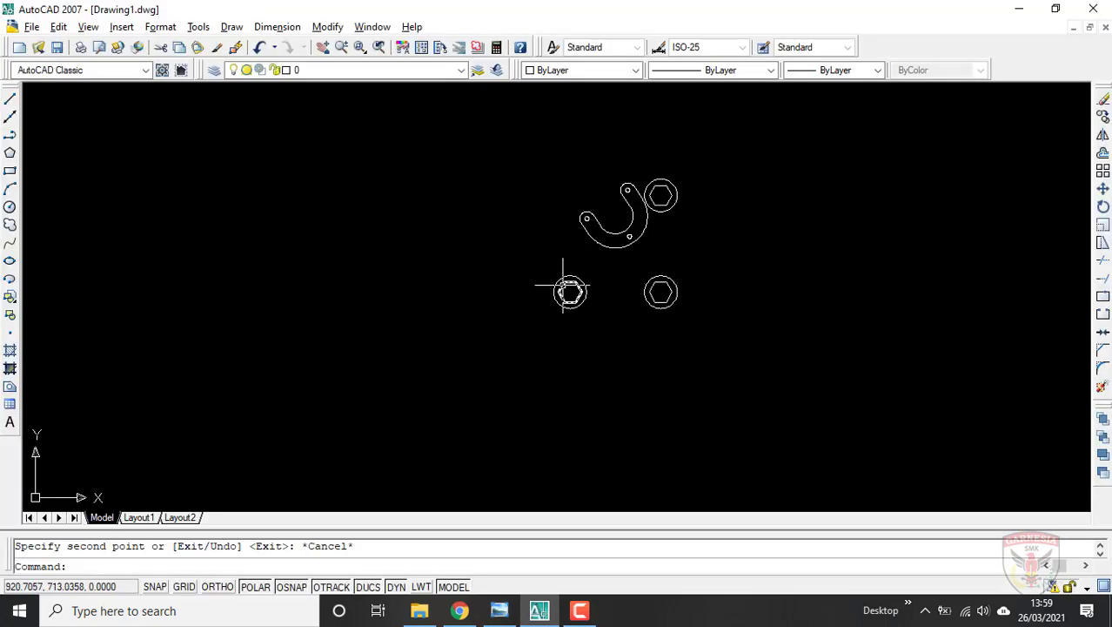
{"action": "scroll", "coordinate": [566, 289], "scroll_direction": "up", "scroll_amount": 3}
{"action": "scroll", "coordinate": [744, 210], "scroll_direction": "up", "scroll_amount": 3}
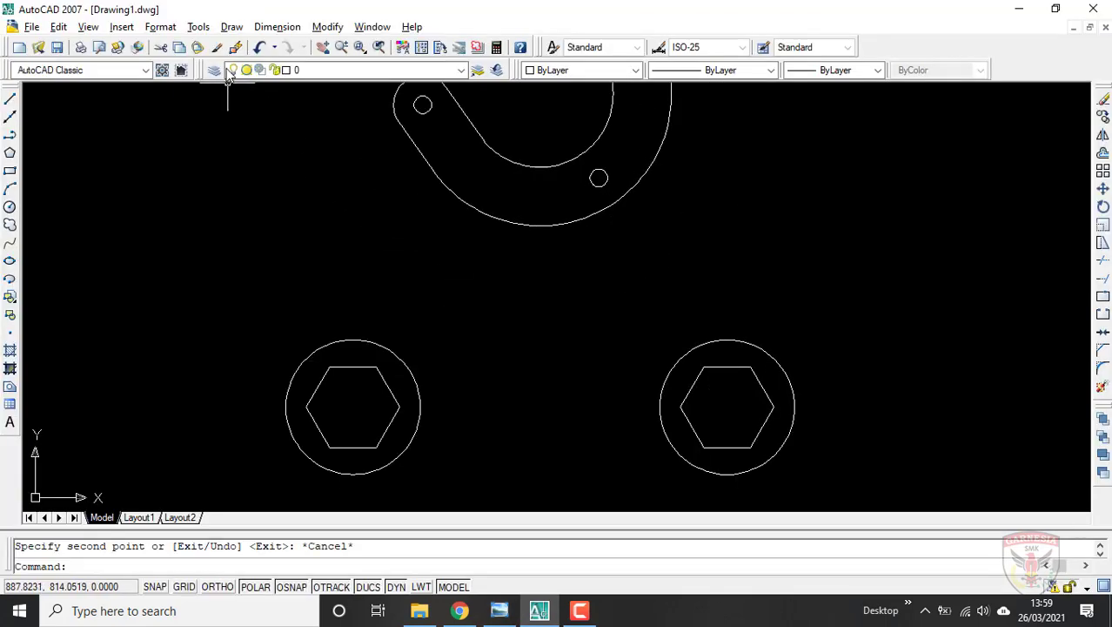
{"action": "left_click", "coordinate": [232, 27]}
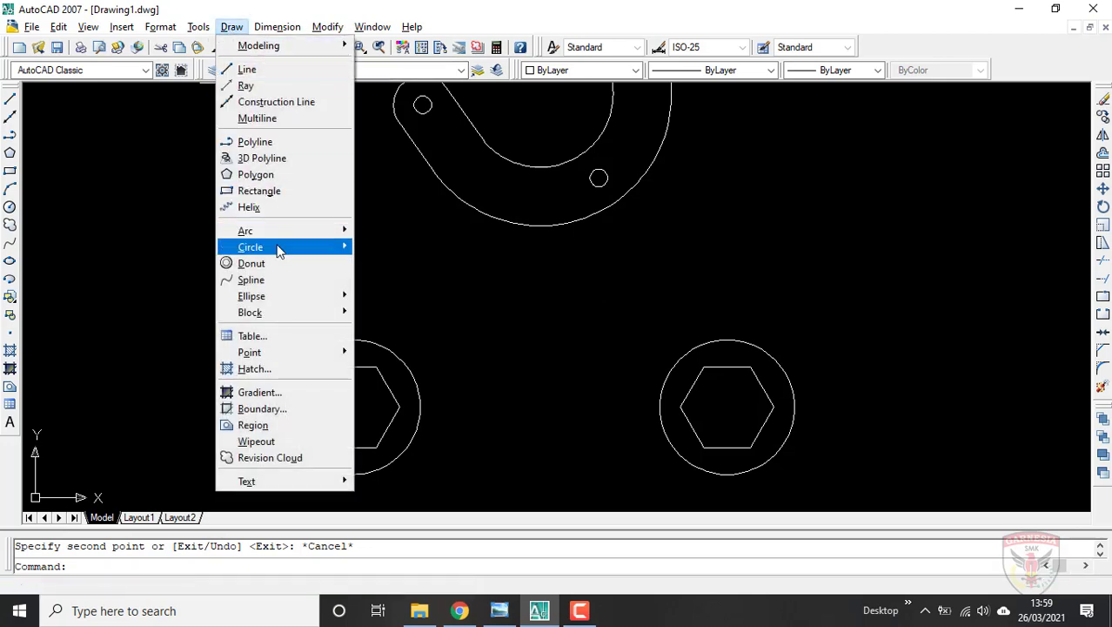
{"action": "mouse_move", "coordinate": [278, 249]}
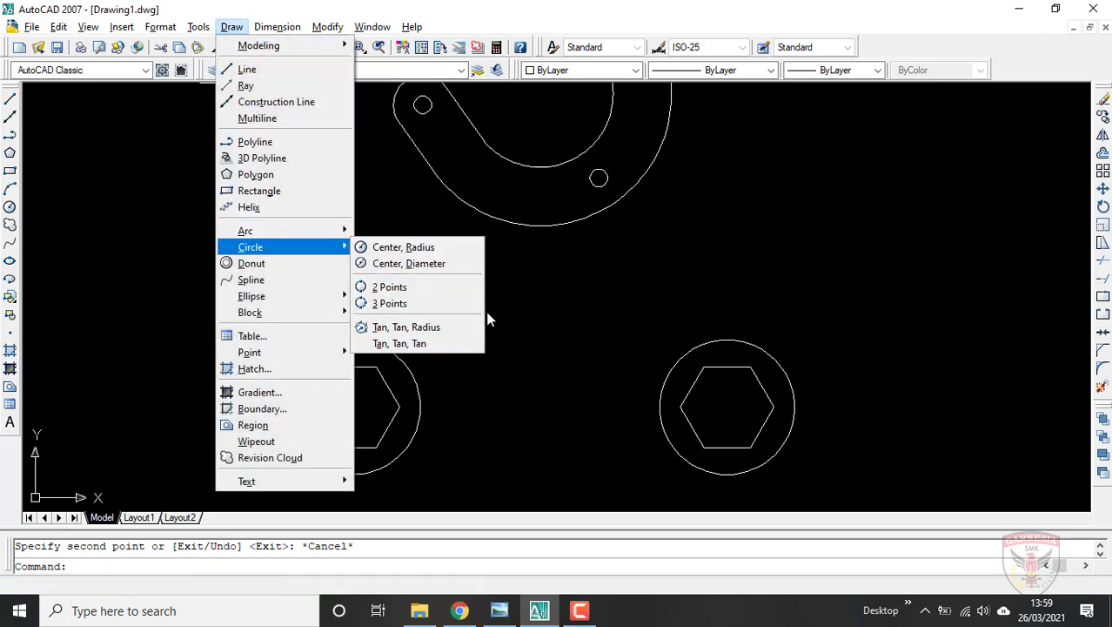
{"action": "key", "text": "Escape"}
{"action": "key", "text": "Escape"}
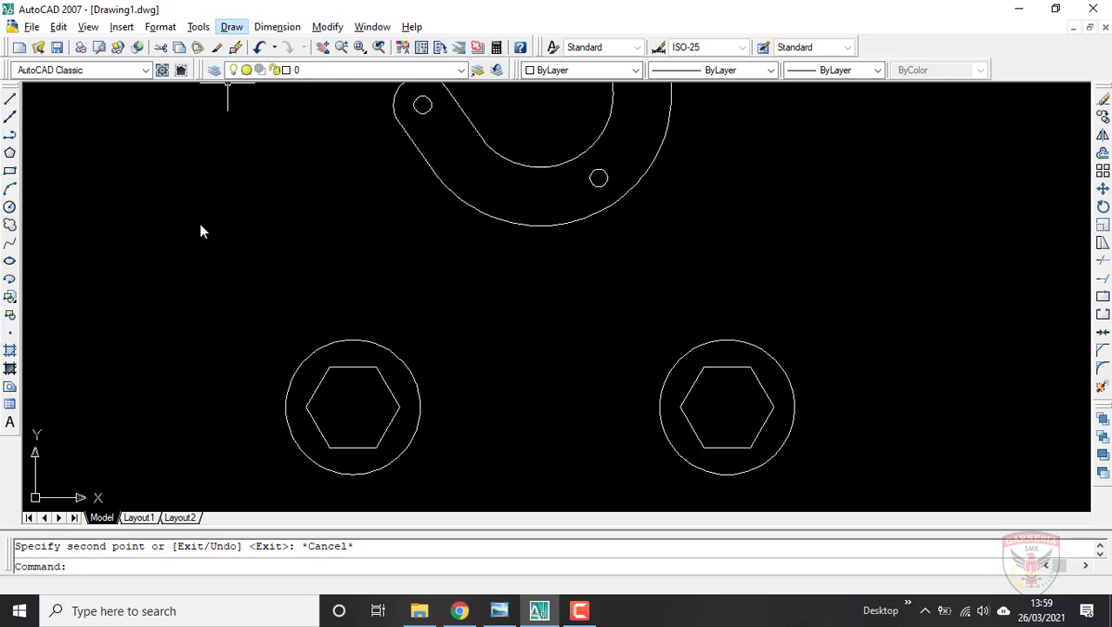
Draw a circle of radius 50 tangent to the hook's left rounded end and the lower-left boss circle
{"action": "left_click", "coordinate": [11, 208]}
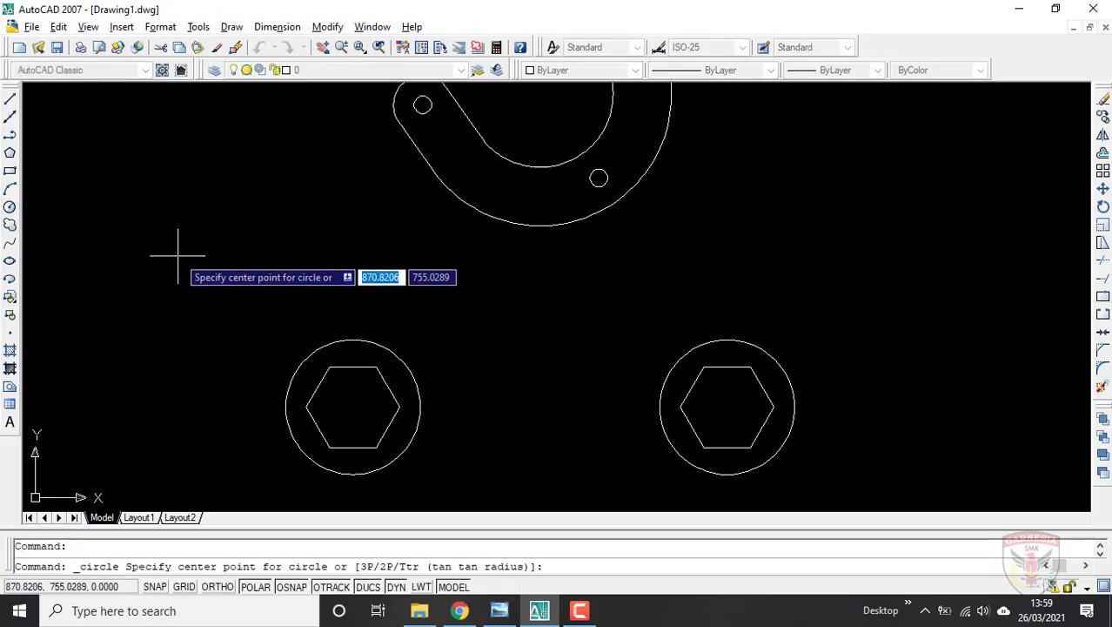
{"action": "type", "text": "ttr"}
{"action": "key", "text": "Return"}
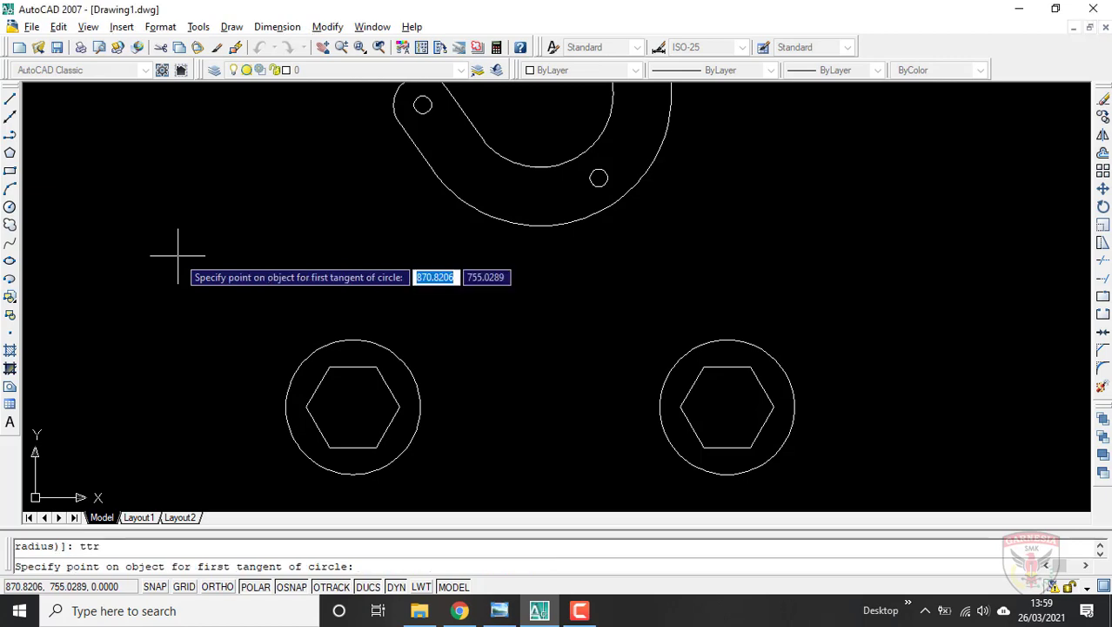
{"action": "left_click", "coordinate": [392, 107]}
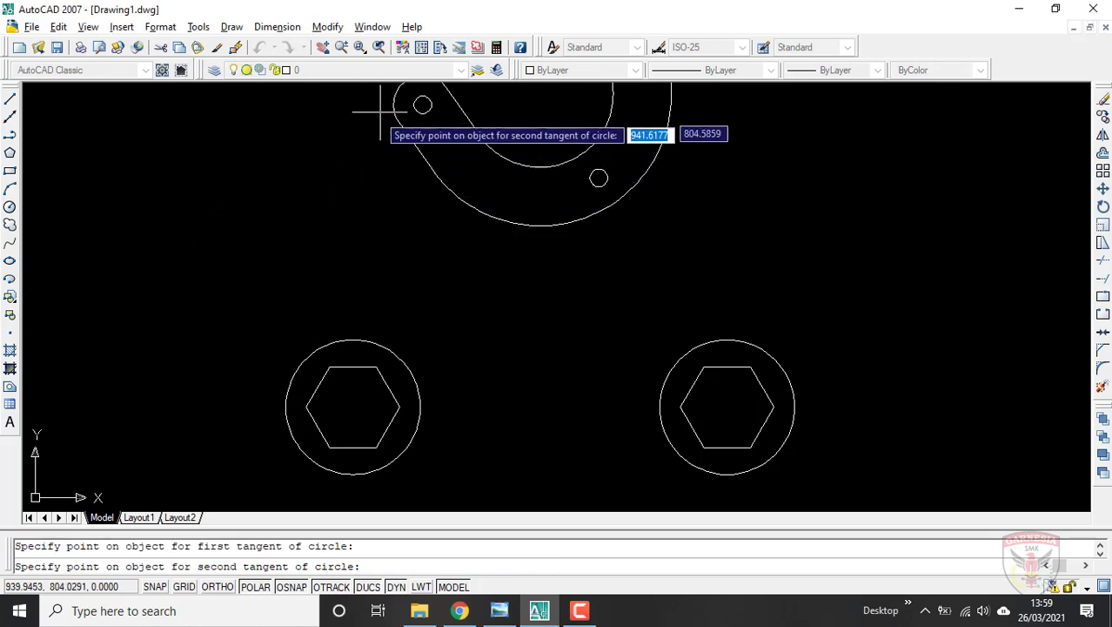
{"action": "left_click", "coordinate": [320, 345]}
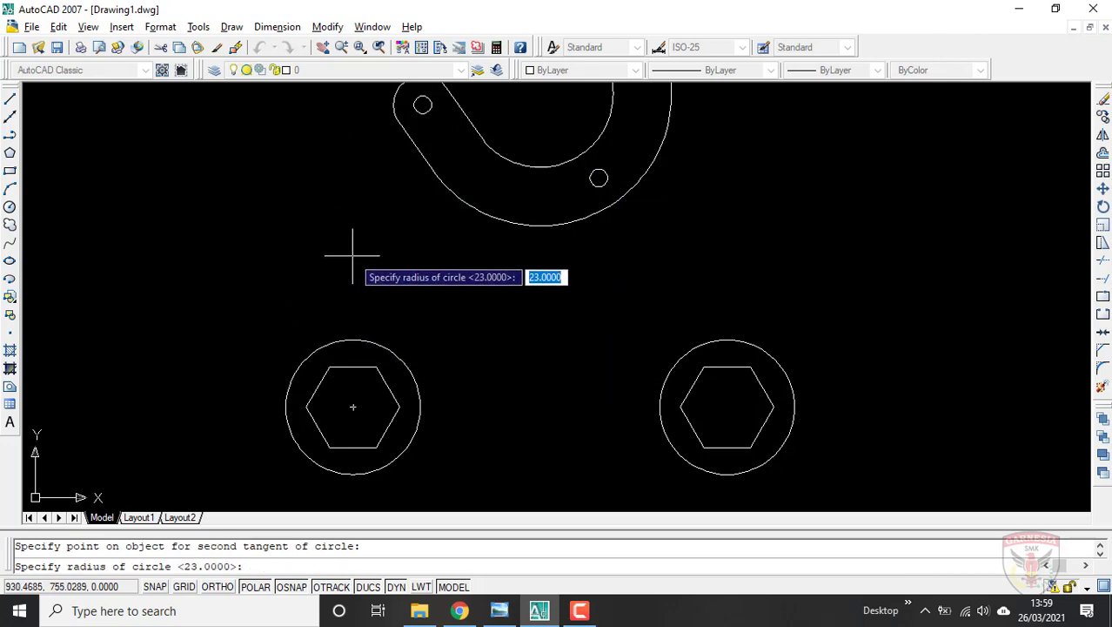
{"action": "type", "text": "50"}
{"action": "key", "text": "Return"}
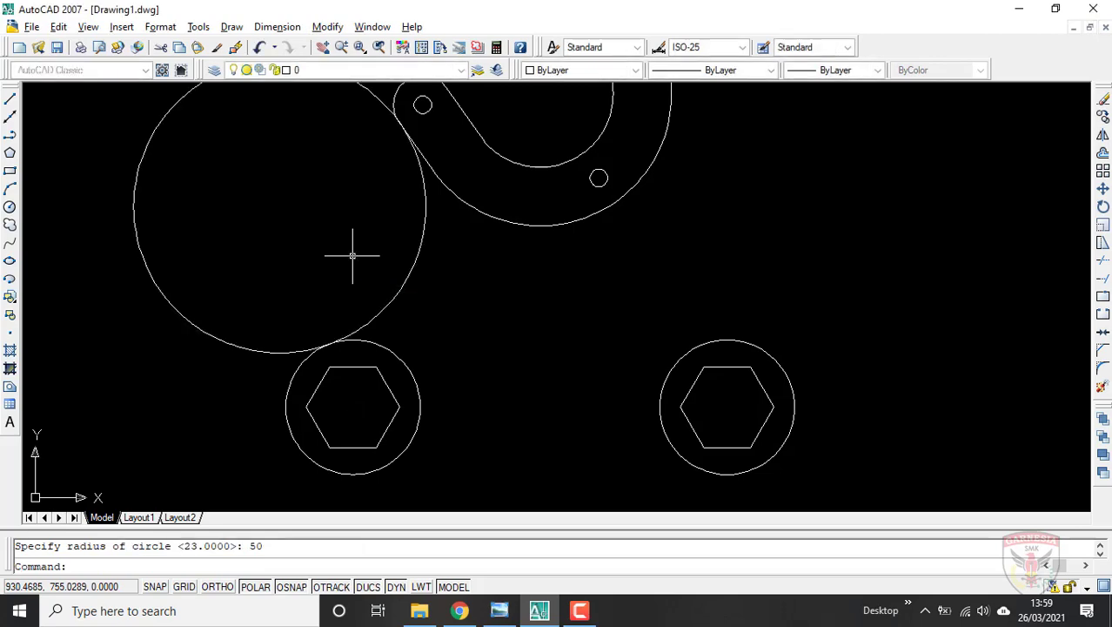
Check the bottom arc in the reference image and draw a circle of radius 100 tangent to the undersides of the two lower boss circles
{"action": "key", "text": "alt+Tab"}
{"action": "scroll", "coordinate": [389, 350], "scroll_direction": "down", "scroll_amount": 3}
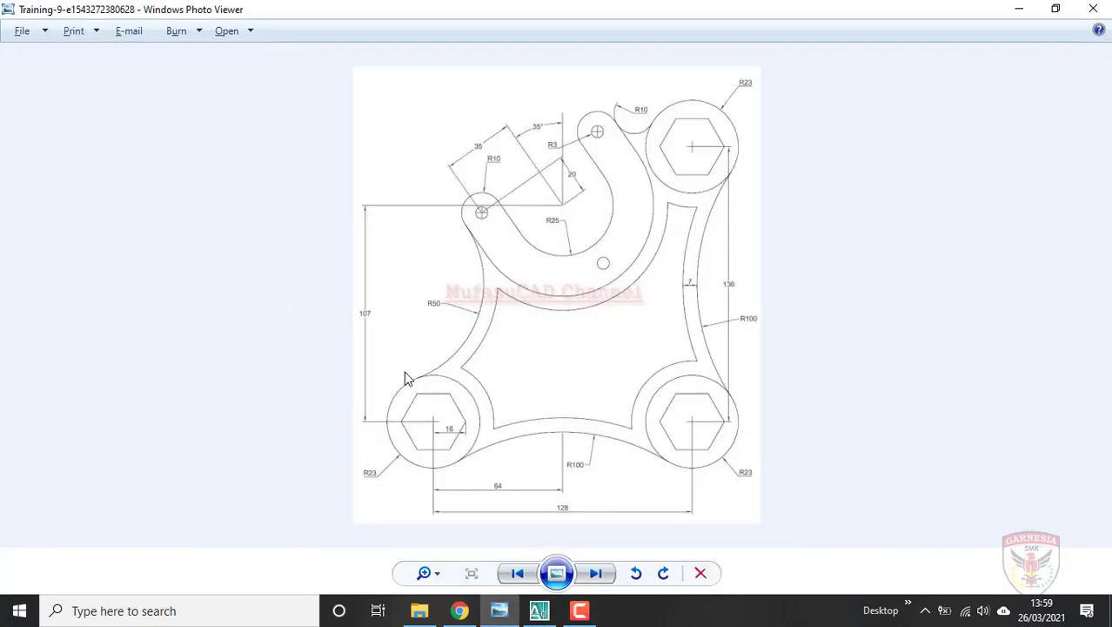
{"action": "scroll", "coordinate": [644, 520], "scroll_direction": "up", "scroll_amount": 2}
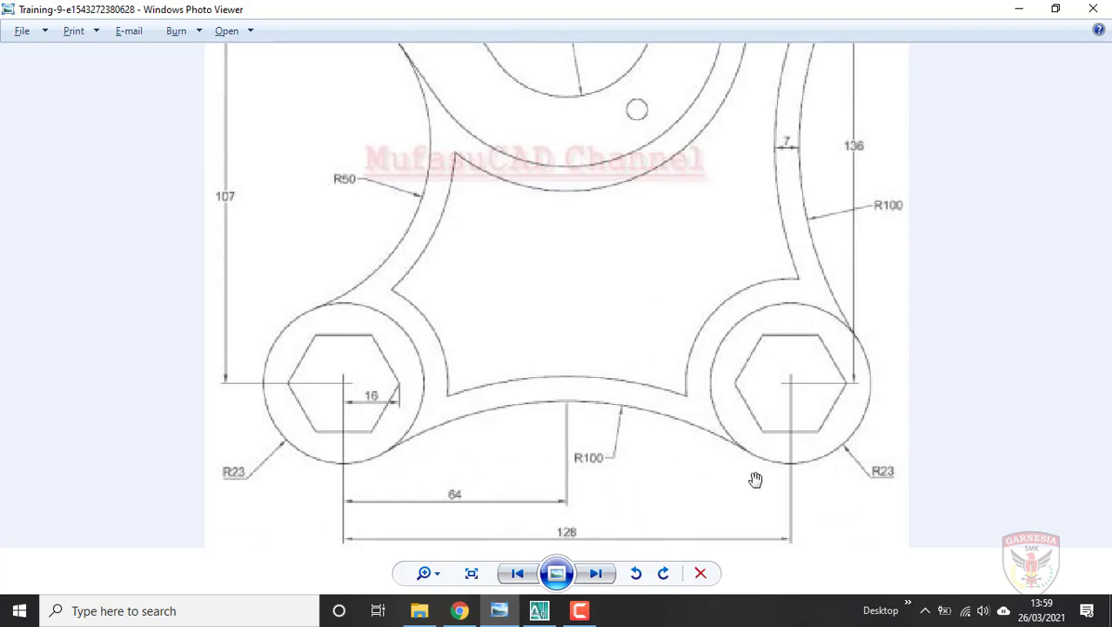
{"action": "key", "text": "alt+Tab"}
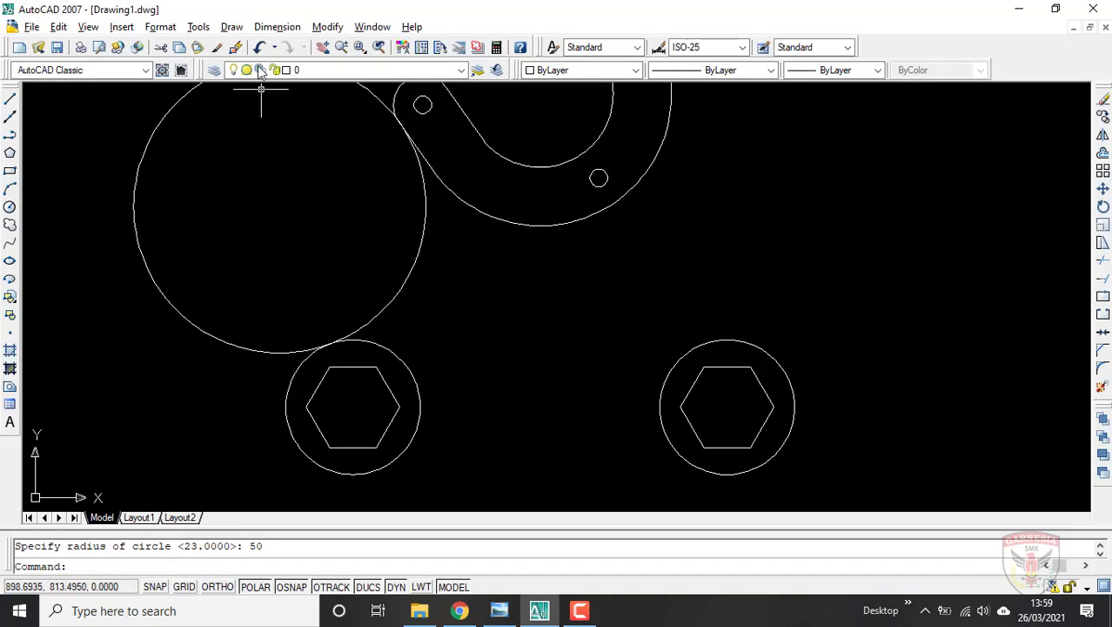
{"action": "left_click", "coordinate": [235, 27]}
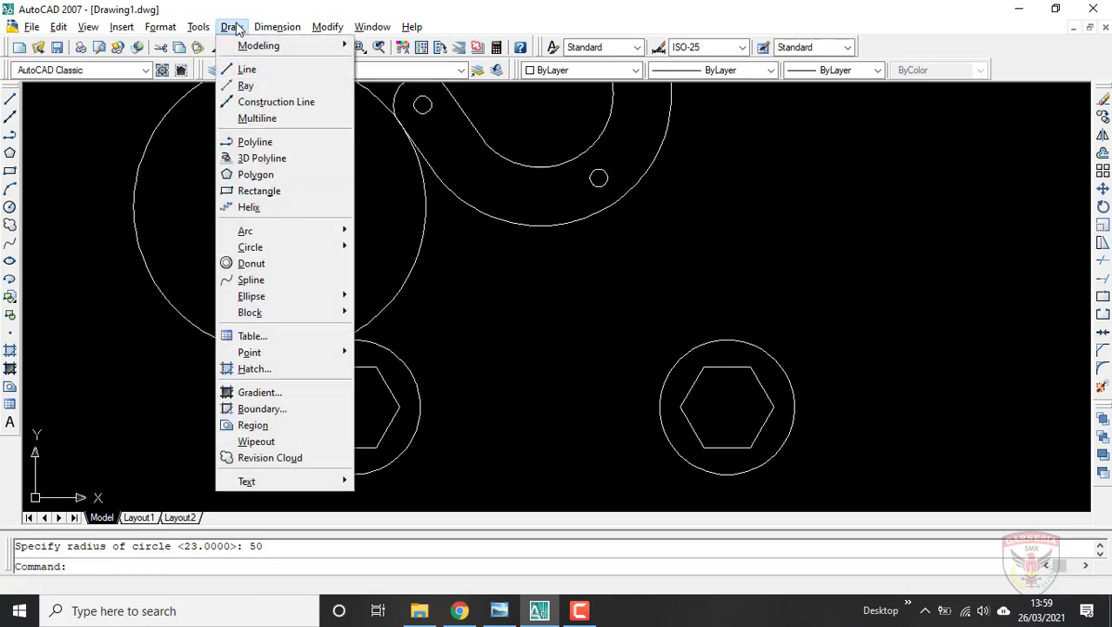
{"action": "mouse_move", "coordinate": [250, 249]}
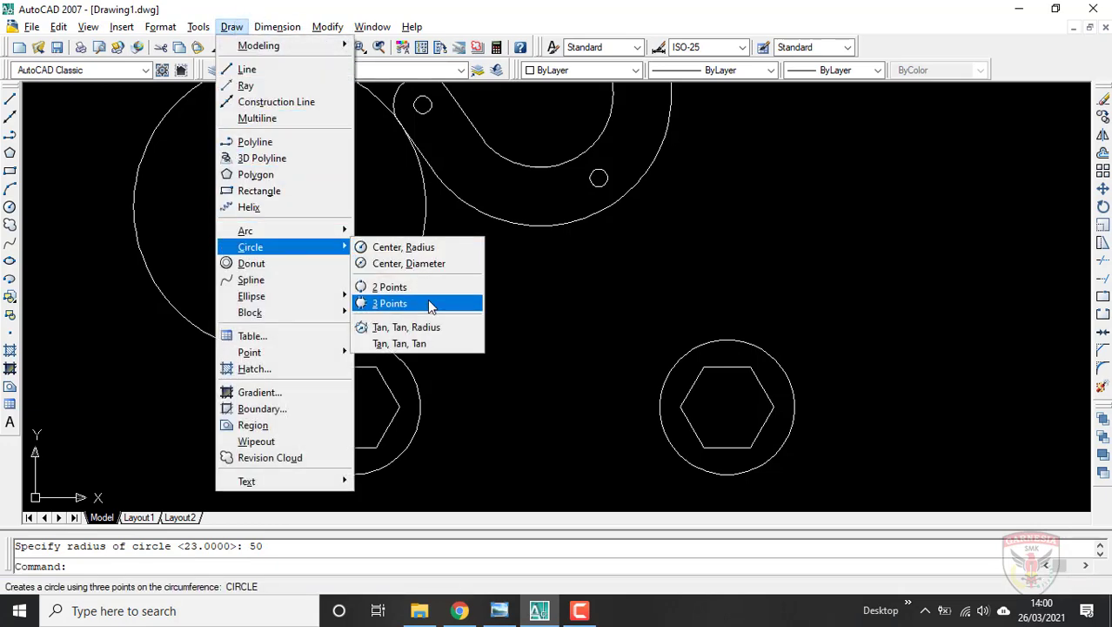
{"action": "left_click", "coordinate": [428, 329]}
{"action": "scroll", "coordinate": [461, 335], "scroll_direction": "down", "scroll_amount": 2}
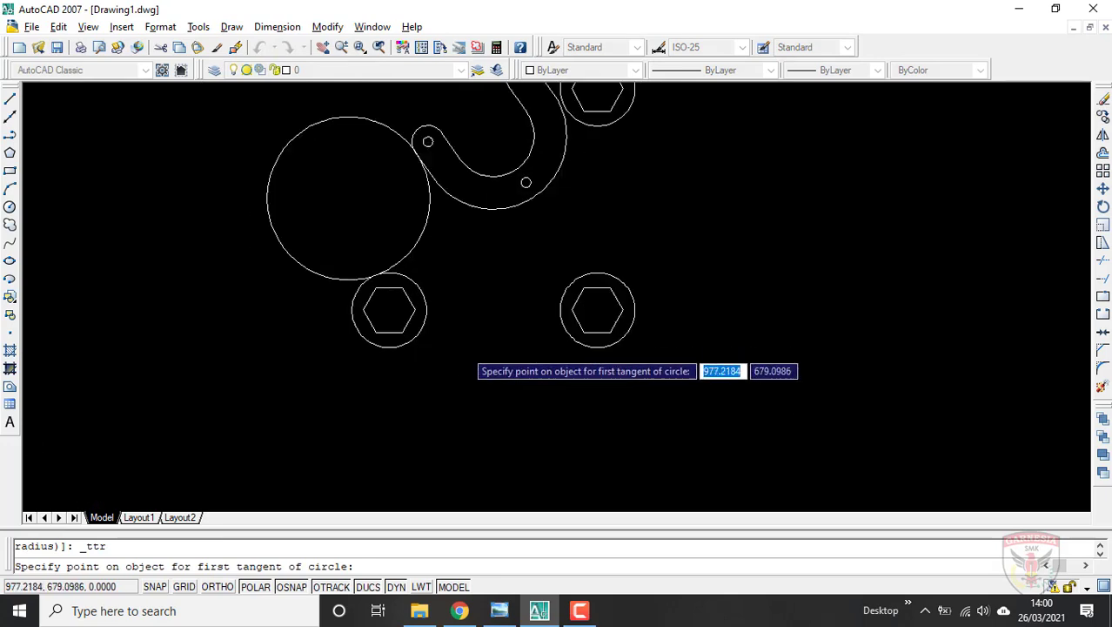
{"action": "scroll", "coordinate": [405, 335], "scroll_direction": "up", "scroll_amount": 2}
{"action": "left_click", "coordinate": [393, 332]}
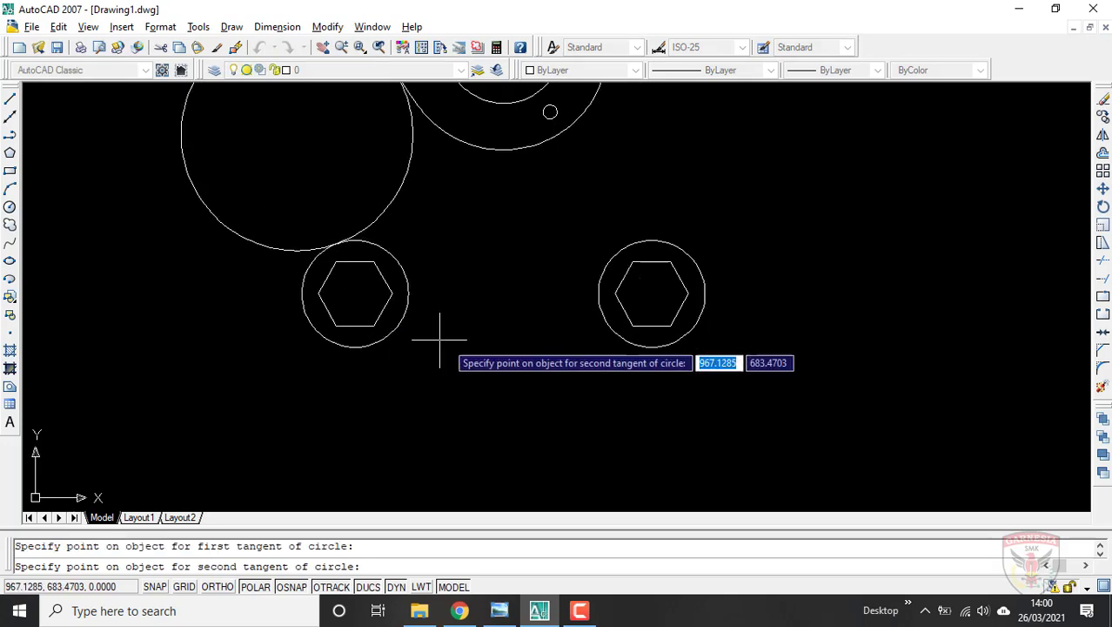
{"action": "left_click", "coordinate": [610, 330]}
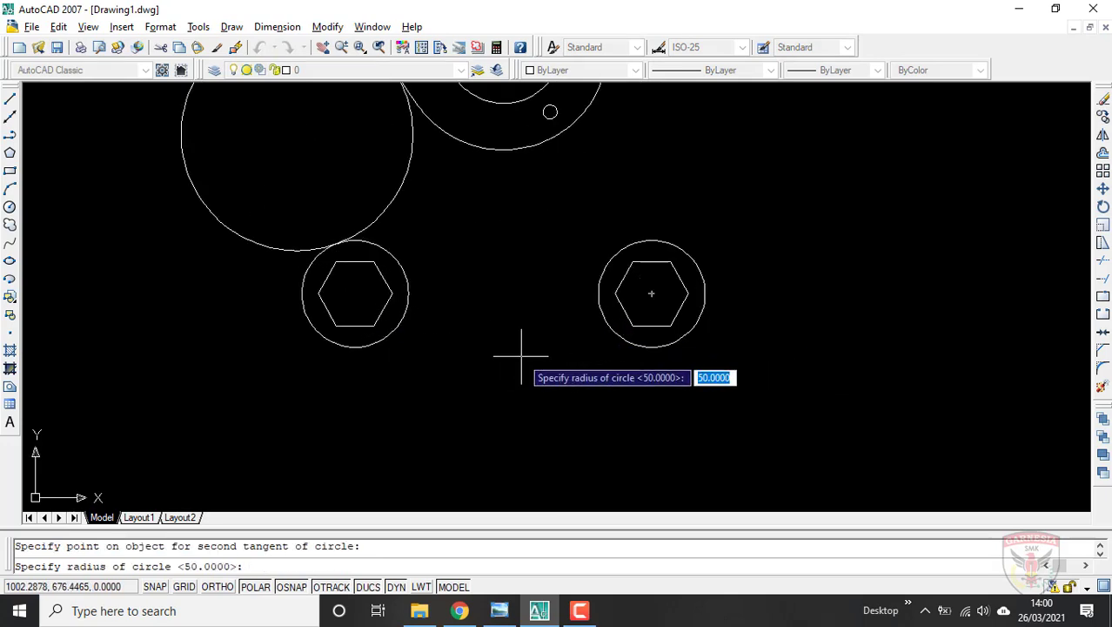
{"action": "type", "text": "1"}
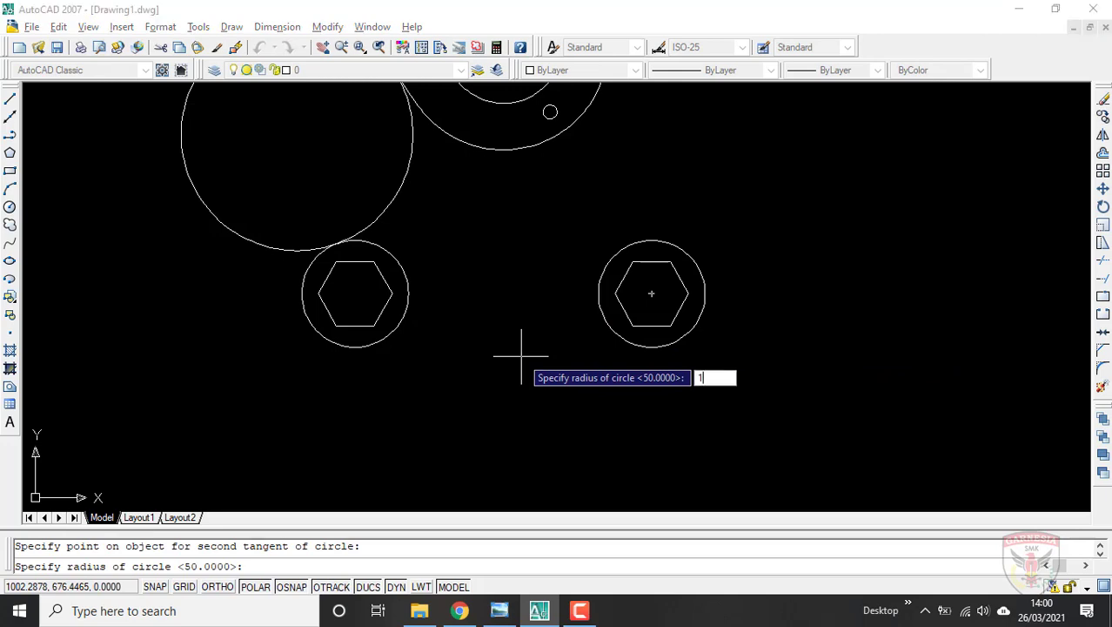
{"action": "key", "text": "Return"}
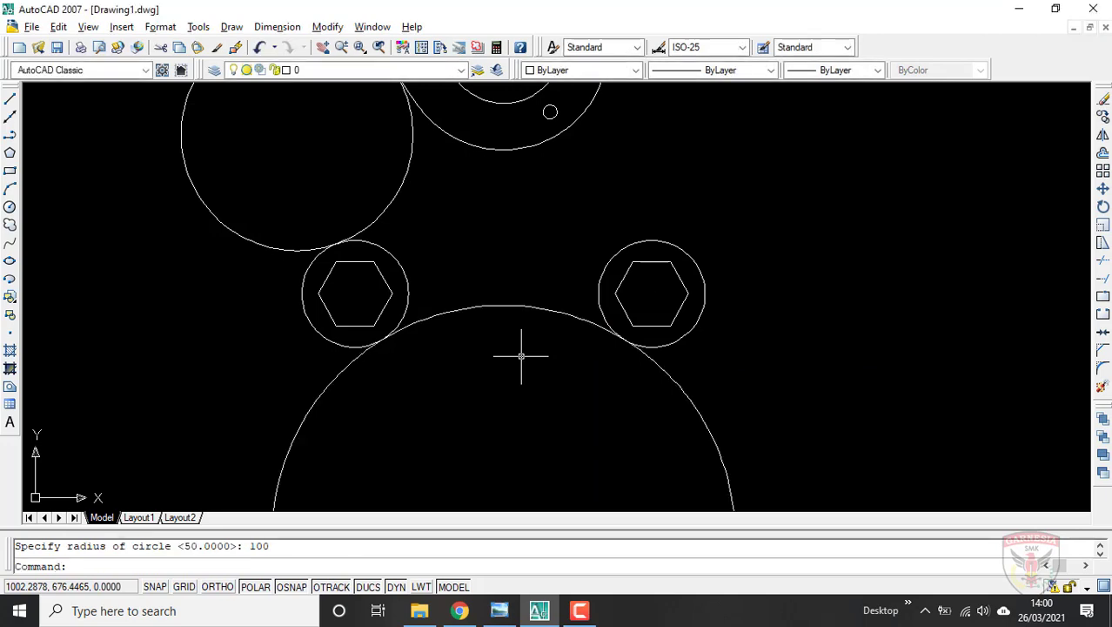
Draw a circle of radius 100 tangent to the outer right sides of the upper-right and lower-right boss circles
{"action": "scroll", "coordinate": [527, 352], "scroll_direction": "down", "scroll_amount": 3}
{"action": "scroll", "coordinate": [601, 288], "scroll_direction": "up", "scroll_amount": 2}
{"action": "key", "text": "Return"}
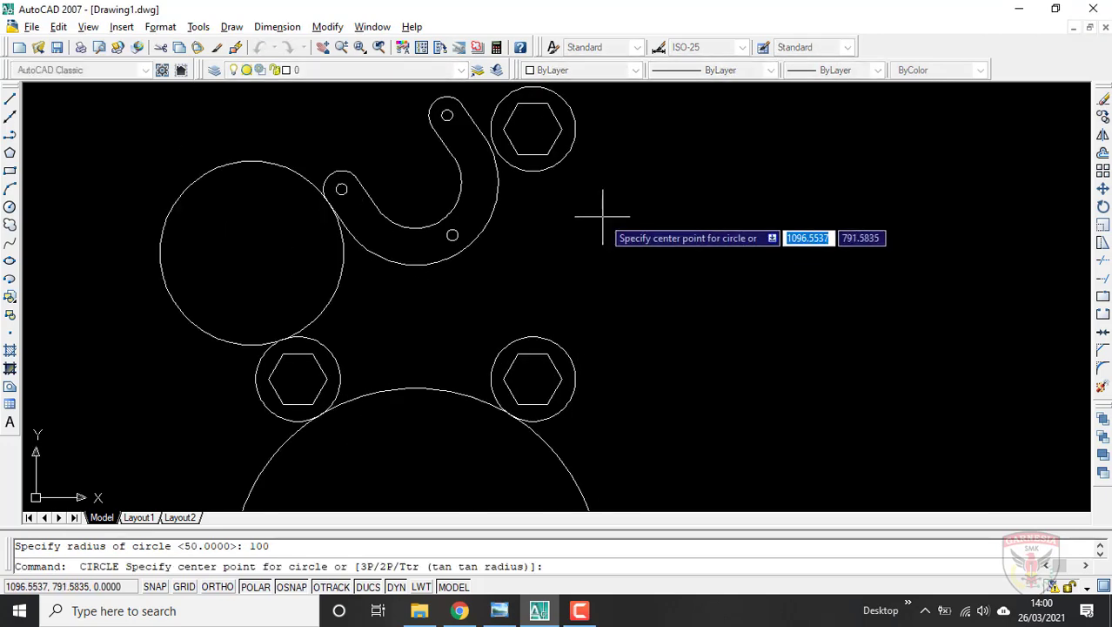
{"action": "key", "text": "Escape"}
{"action": "left_click", "coordinate": [9, 206]}
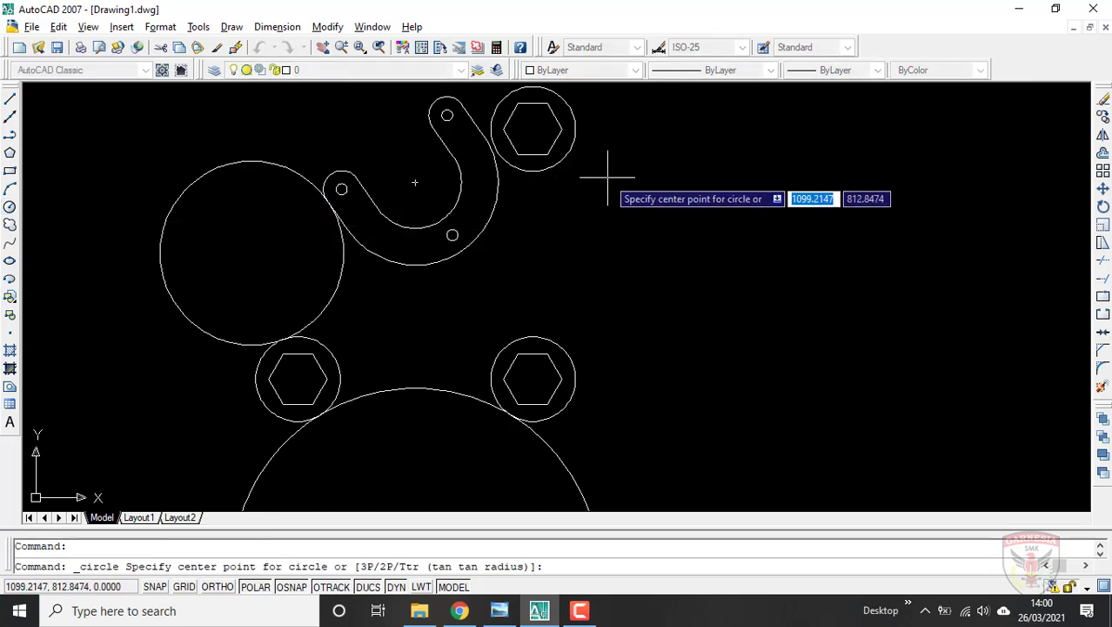
{"action": "type", "text": "ttr"}
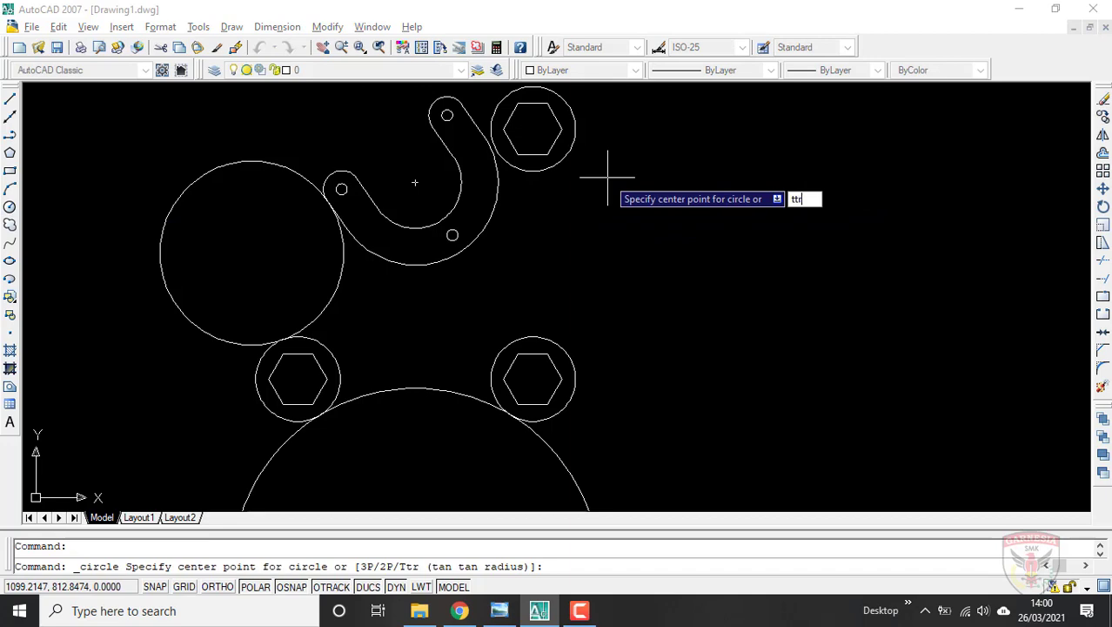
{"action": "key", "text": "Return"}
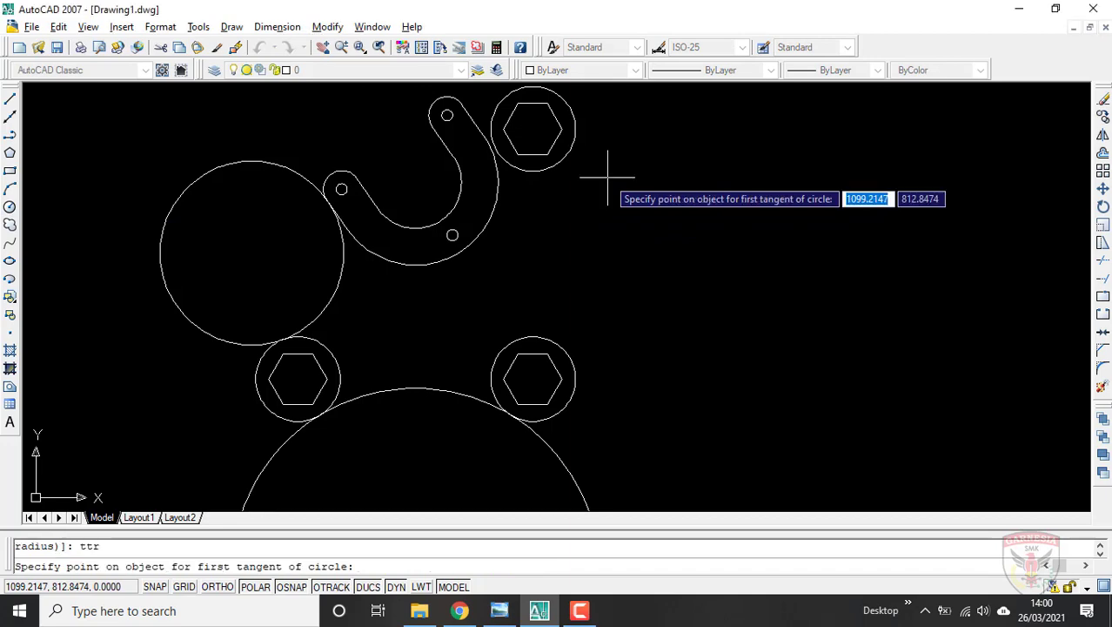
{"action": "left_click", "coordinate": [572, 146]}
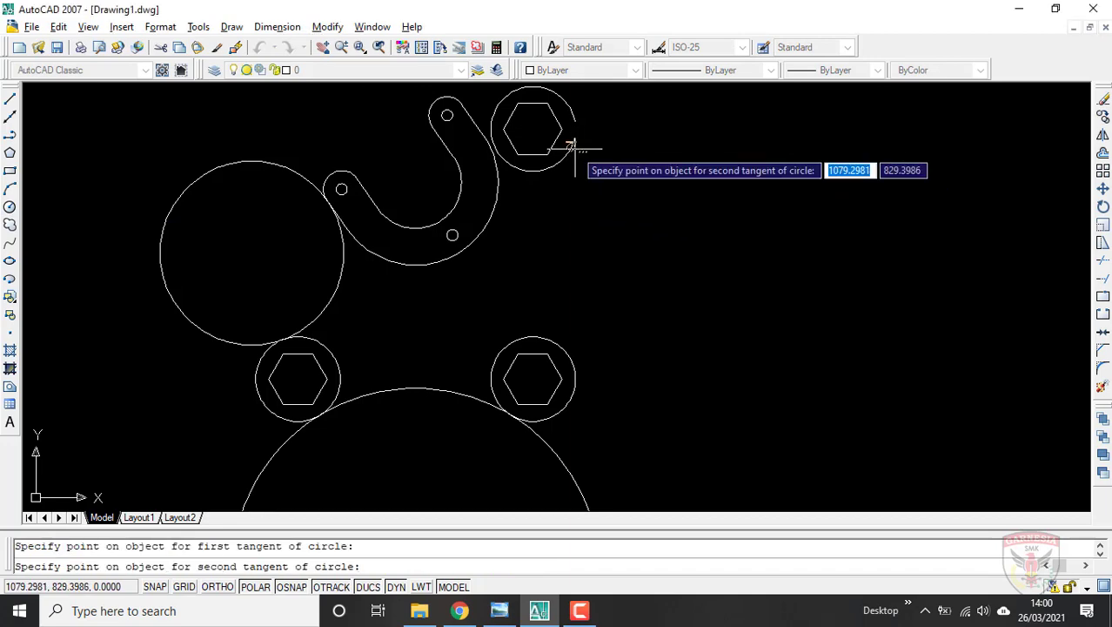
{"action": "left_click", "coordinate": [567, 348]}
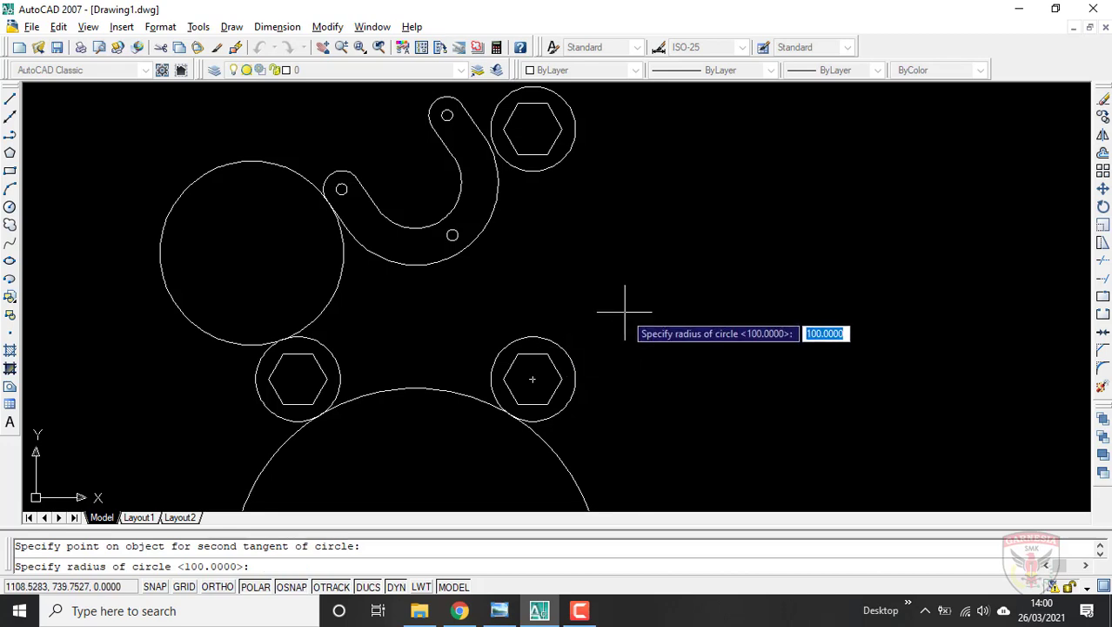
{"action": "type", "text": "100"}
{"action": "key", "text": "Return"}
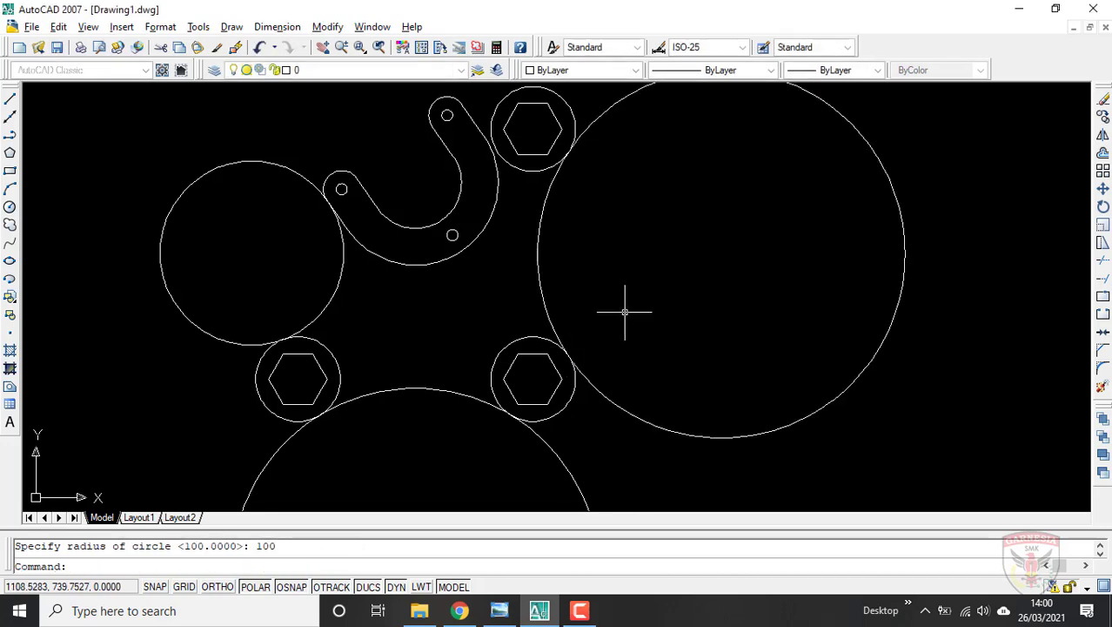
Compare the tangent circles around the hook and bosses with the plate outline in the reference image
{"action": "scroll", "coordinate": [529, 378], "scroll_direction": "down", "scroll_amount": 4}
{"action": "scroll", "coordinate": [521, 449], "scroll_direction": "up", "scroll_amount": 3}
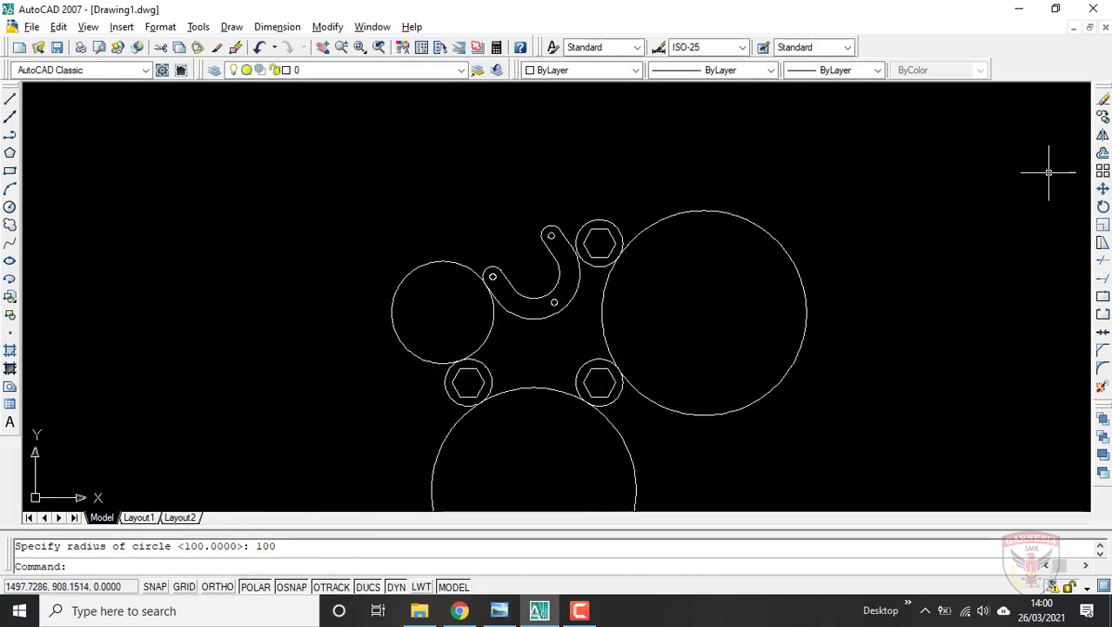
{"action": "scroll", "coordinate": [666, 348], "scroll_direction": "down", "scroll_amount": 4}
{"action": "scroll", "coordinate": [643, 346], "scroll_direction": "up", "scroll_amount": 3}
{"action": "scroll", "coordinate": [644, 347], "scroll_direction": "up", "scroll_amount": 2}
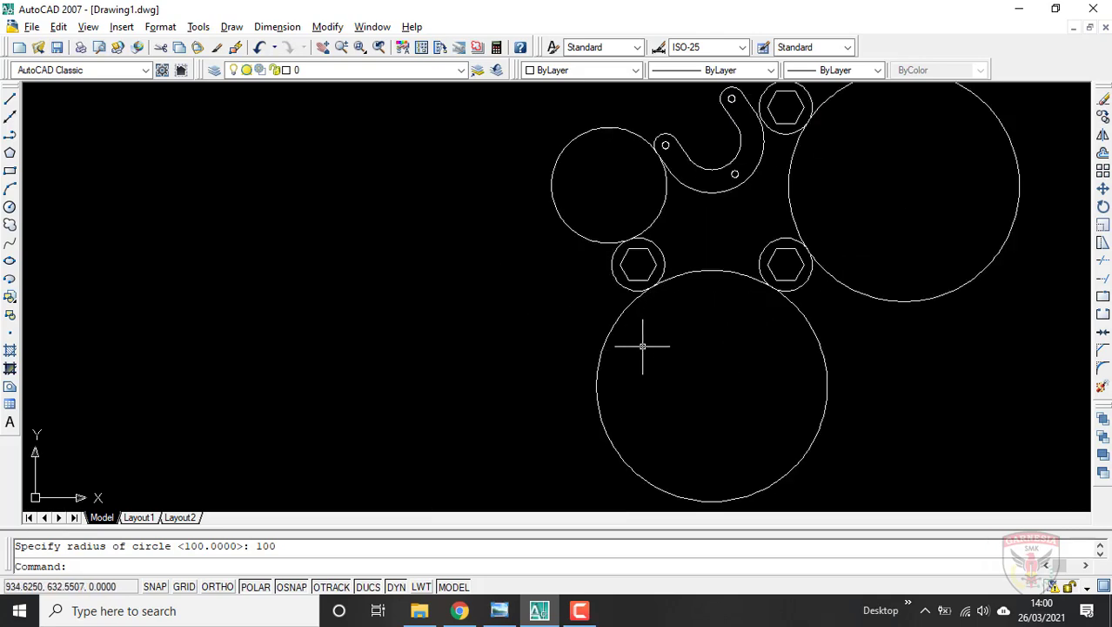
{"action": "scroll", "coordinate": [786, 361], "scroll_direction": "down", "scroll_amount": 5}
{"action": "scroll", "coordinate": [783, 235], "scroll_direction": "up", "scroll_amount": 10}
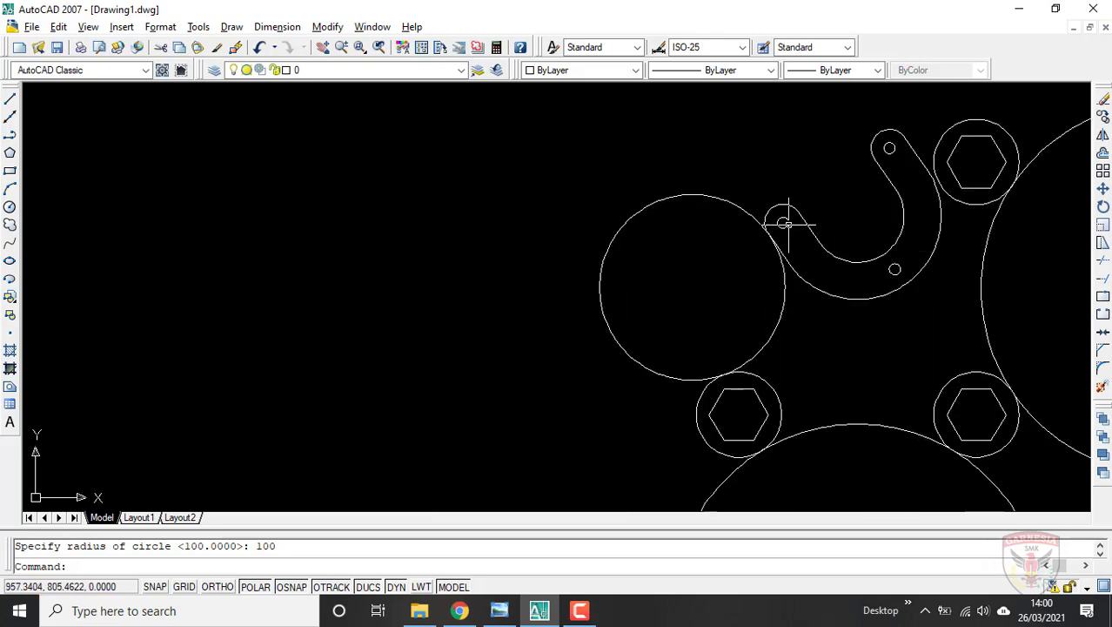
{"action": "key", "text": "alt+Tab"}
{"action": "scroll", "coordinate": [450, 345], "scroll_direction": "down", "scroll_amount": 3}
{"action": "scroll", "coordinate": [462, 199], "scroll_direction": "up", "scroll_amount": 4}
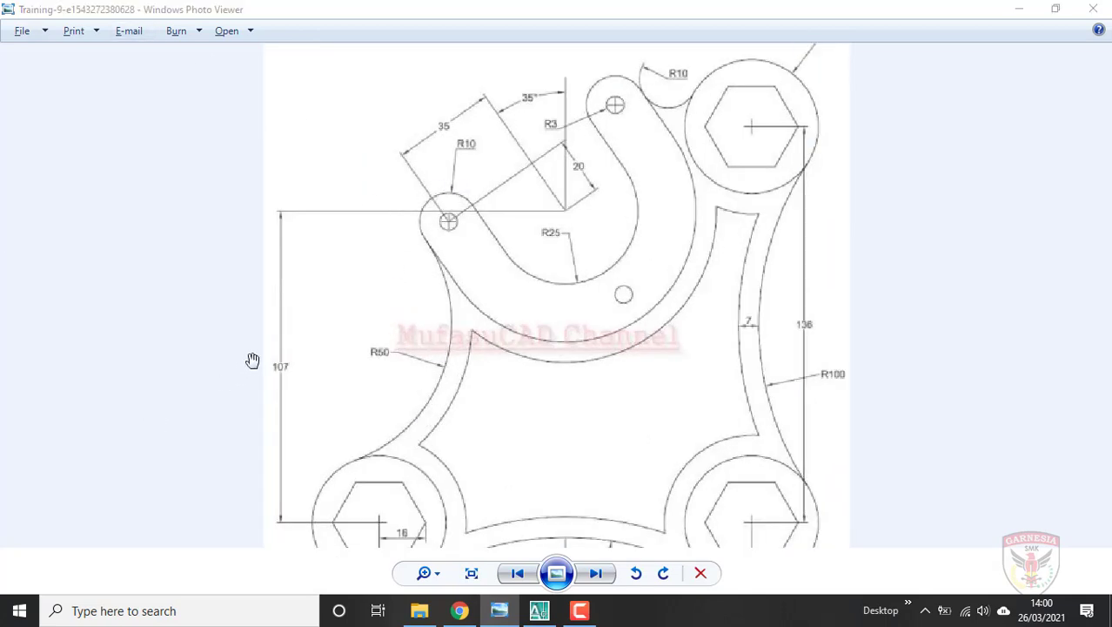
{"action": "key", "text": "alt+Tab"}
{"action": "scroll", "coordinate": [663, 272], "scroll_direction": "down", "scroll_amount": 5}
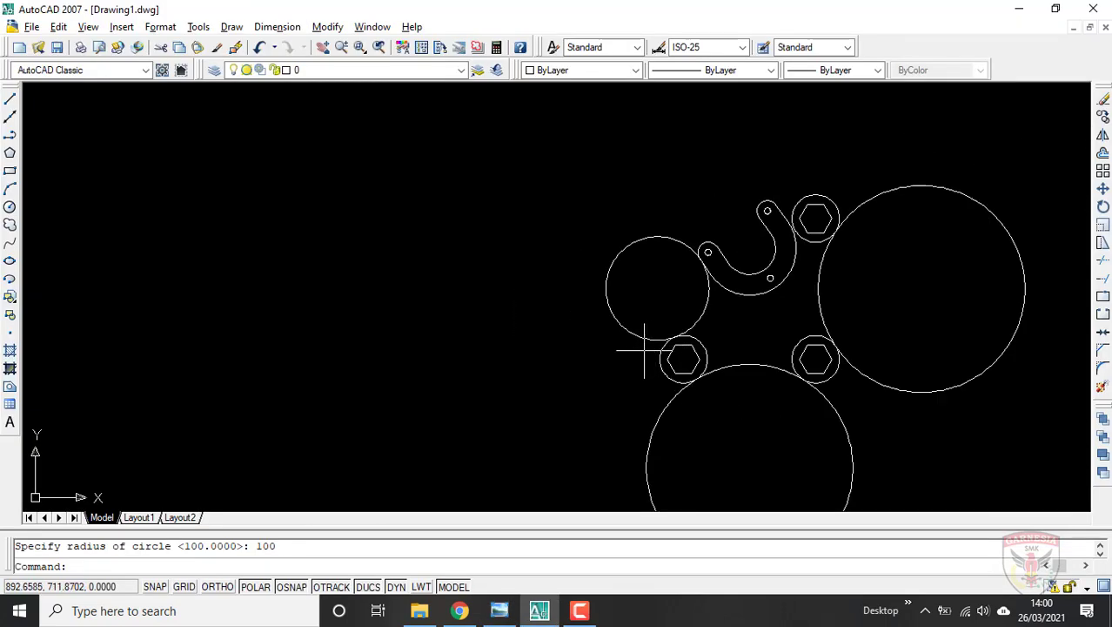
Trim the R50 circle and both R100 circles down to the concave outline arcs between the hook and the three bosses
{"action": "scroll", "coordinate": [641, 347], "scroll_direction": "up", "scroll_amount": 4}
{"action": "scroll", "coordinate": [772, 138], "scroll_direction": "up", "scroll_amount": 1}
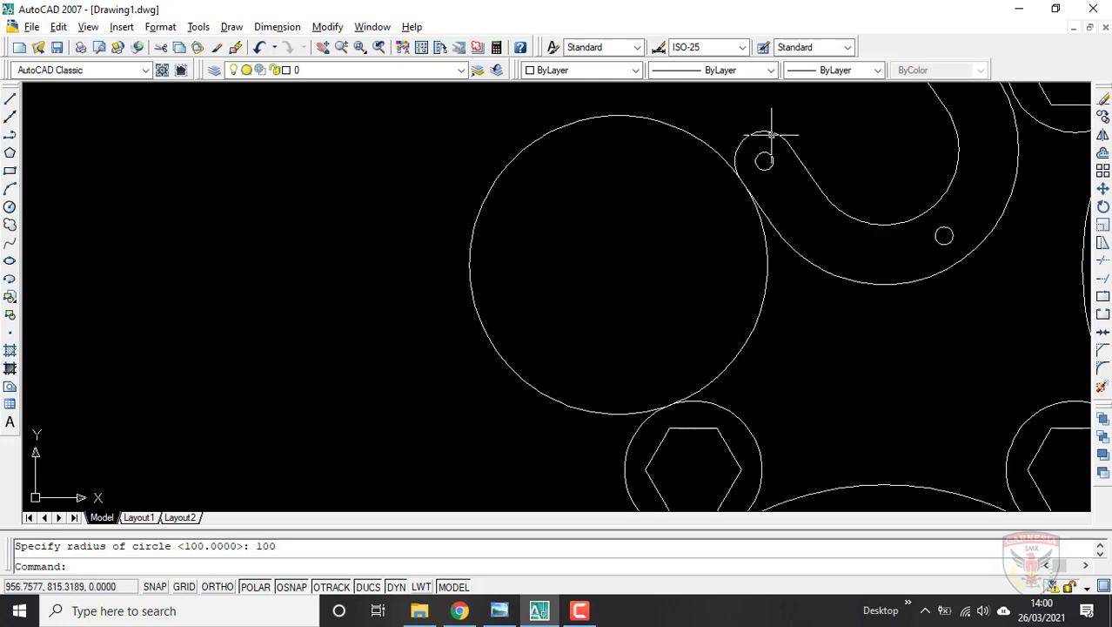
{"action": "left_click", "coordinate": [1100, 260]}
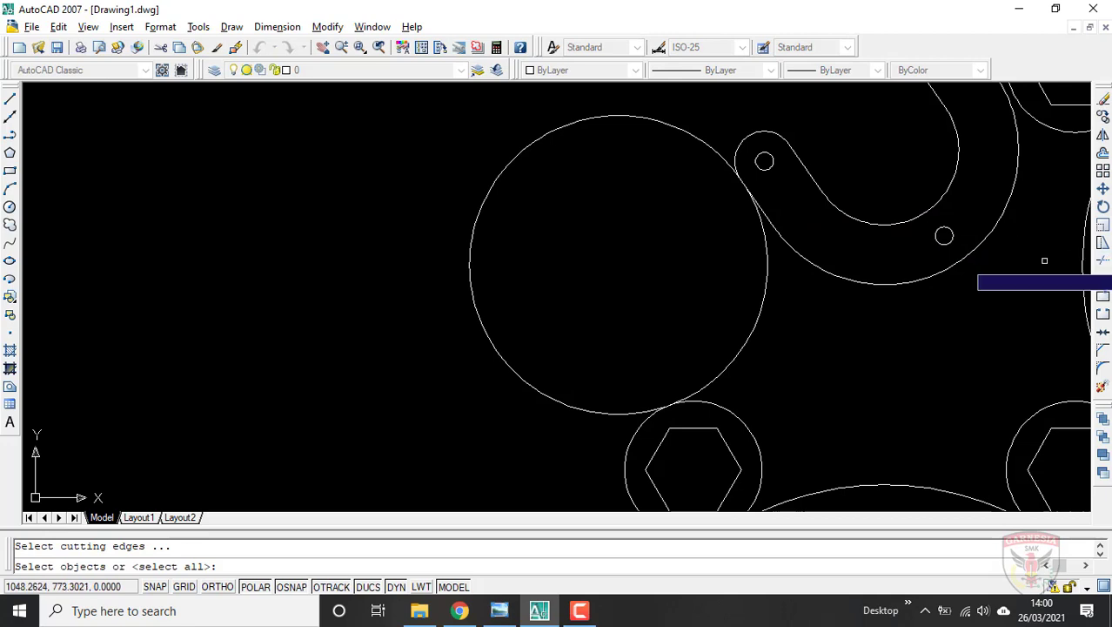
{"action": "key", "text": "Return"}
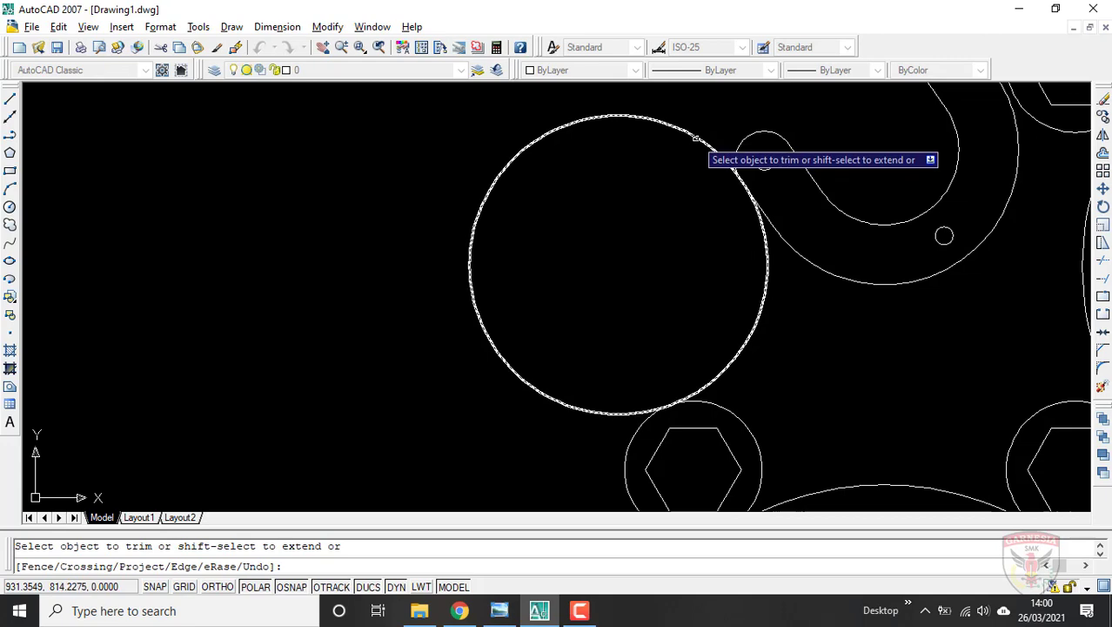
{"action": "scroll", "coordinate": [616, 178], "scroll_direction": "down", "scroll_amount": 3}
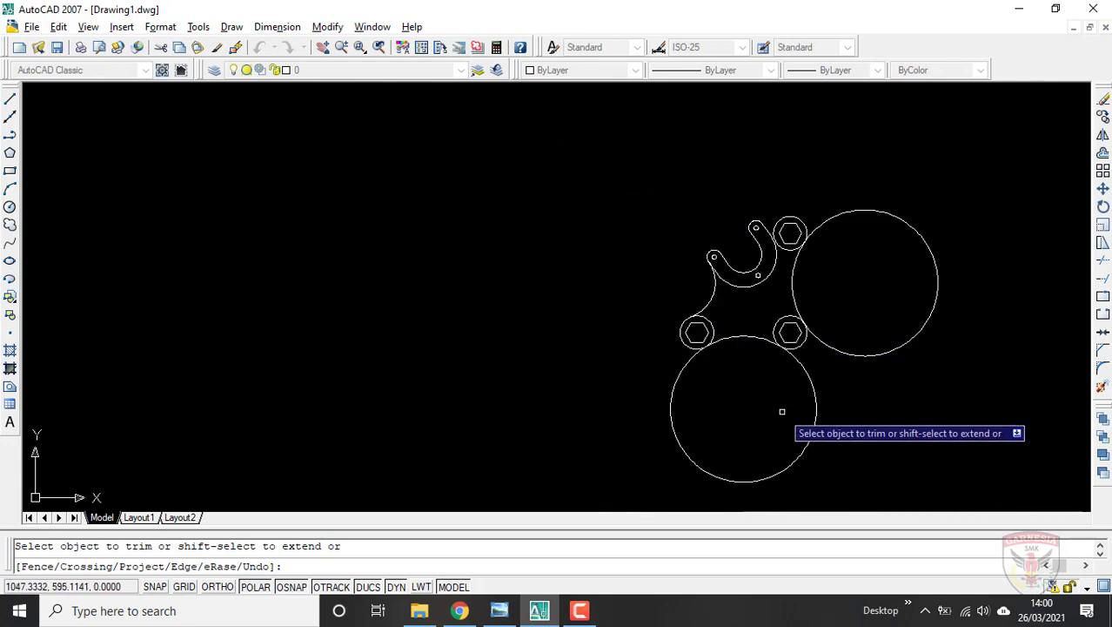
{"action": "left_click", "coordinate": [811, 394]}
{"action": "left_click", "coordinate": [824, 341]}
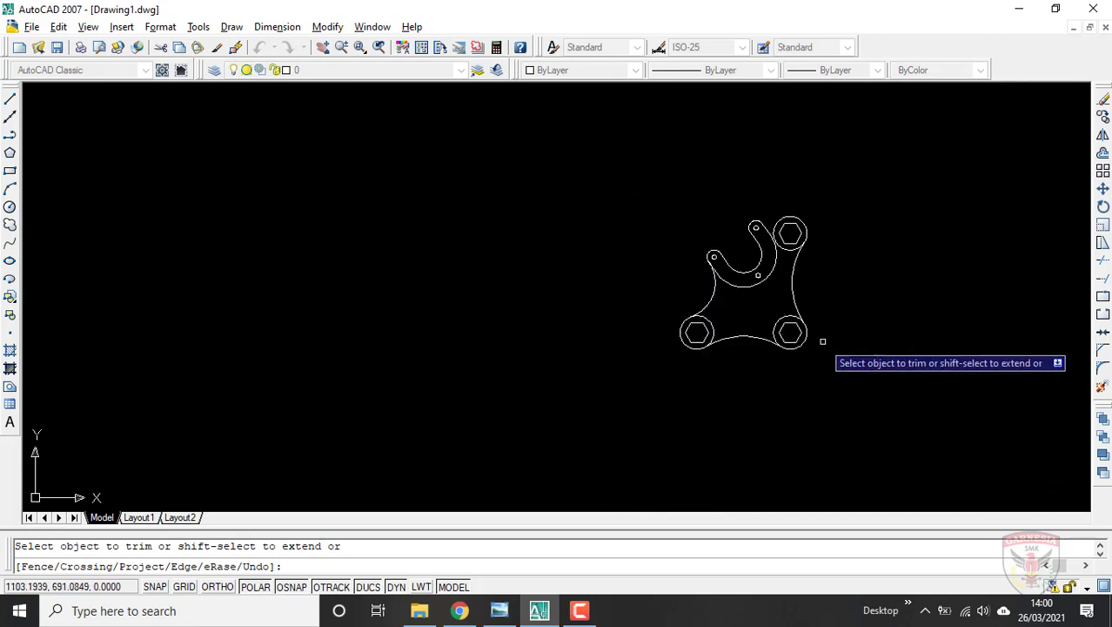
{"action": "scroll", "coordinate": [854, 322], "scroll_direction": "down", "scroll_amount": 2}
{"action": "scroll", "coordinate": [801, 301], "scroll_direction": "up", "scroll_amount": 4}
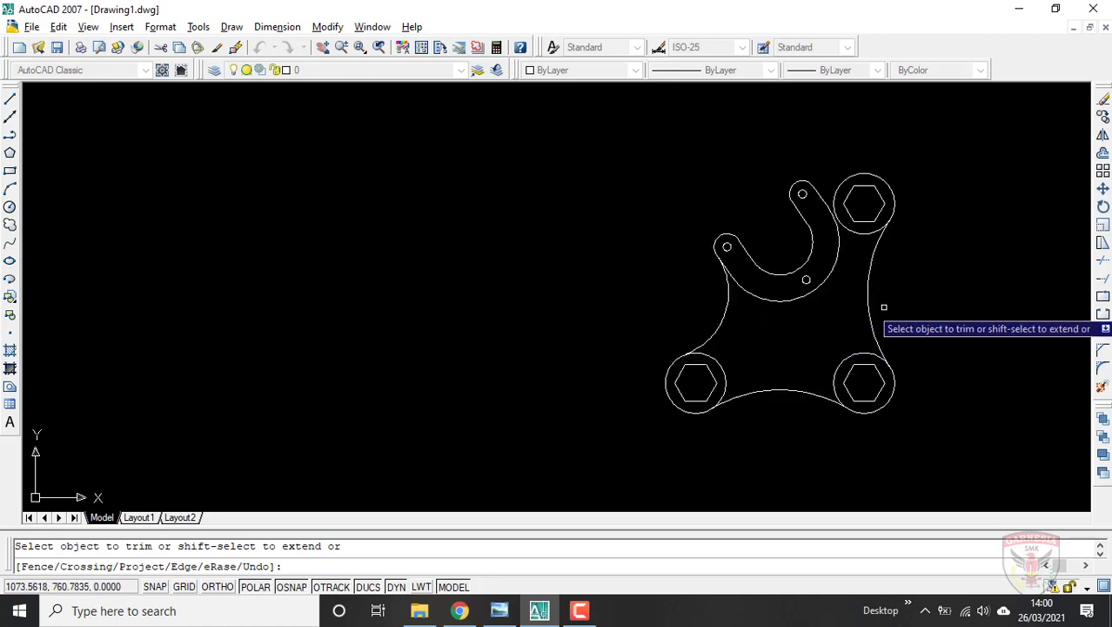
{"action": "scroll", "coordinate": [884, 306], "scroll_direction": "up", "scroll_amount": 2}
Examine the inner pocket contour and its wall thickness dimension in the reference image
{"action": "key", "text": "alt+Tab"}
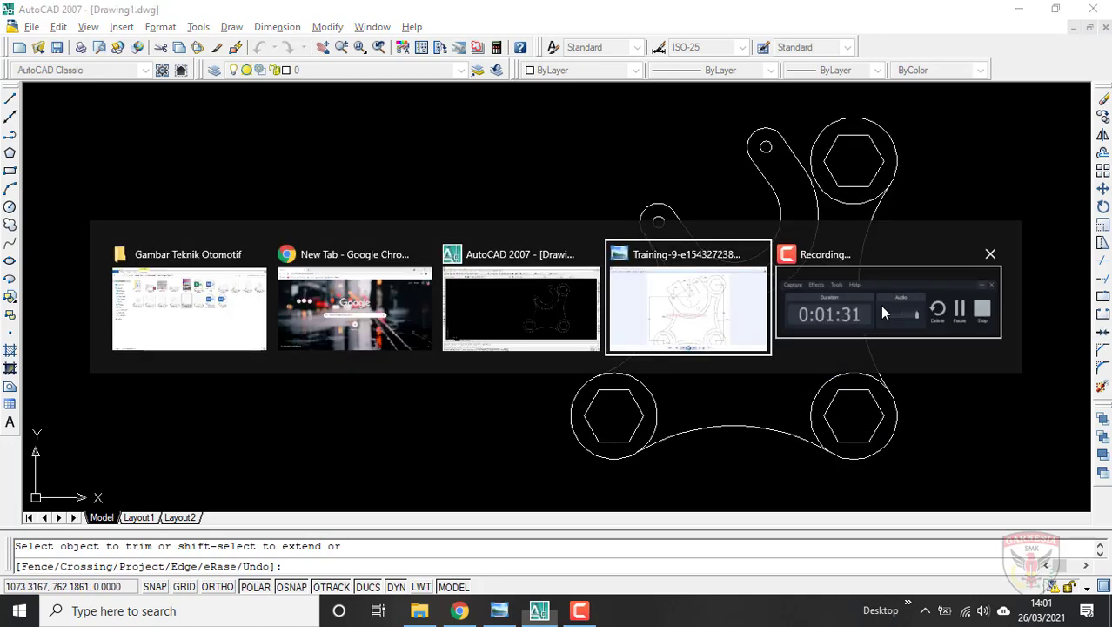
{"action": "scroll", "coordinate": [733, 303], "scroll_direction": "down", "scroll_amount": 3}
{"action": "scroll", "coordinate": [683, 388], "scroll_direction": "up", "scroll_amount": 4}
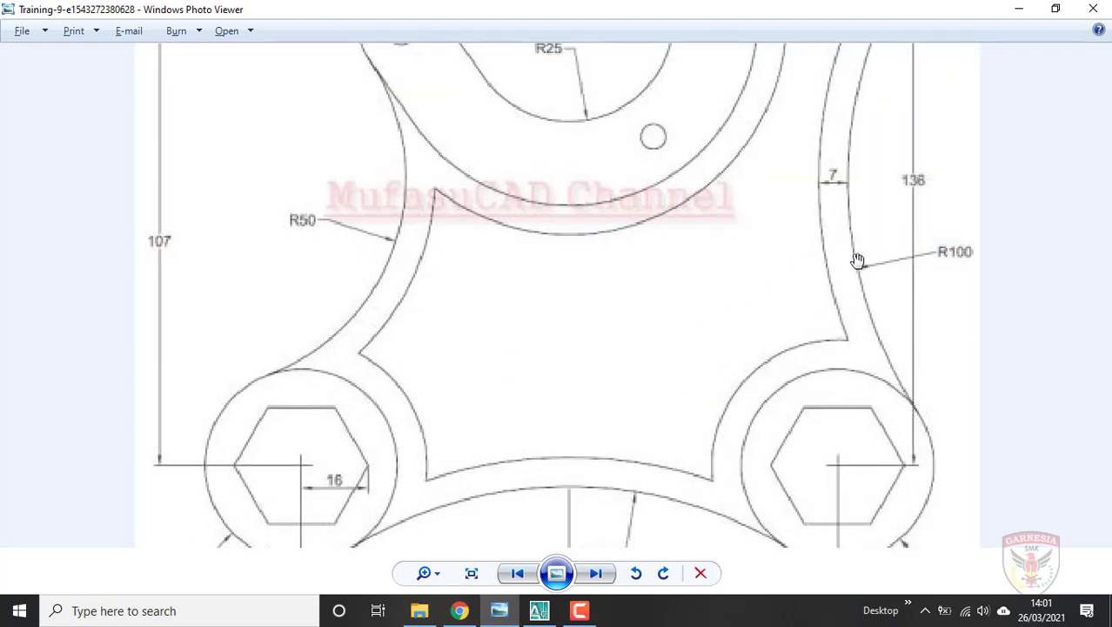
{"action": "mouse_move", "coordinate": [857, 259]}
{"action": "left_mouse_down"}
{"action": "mouse_move", "coordinate": [757, 380]}
{"action": "mouse_move", "coordinate": [773, 362]}
{"action": "left_mouse_up"}
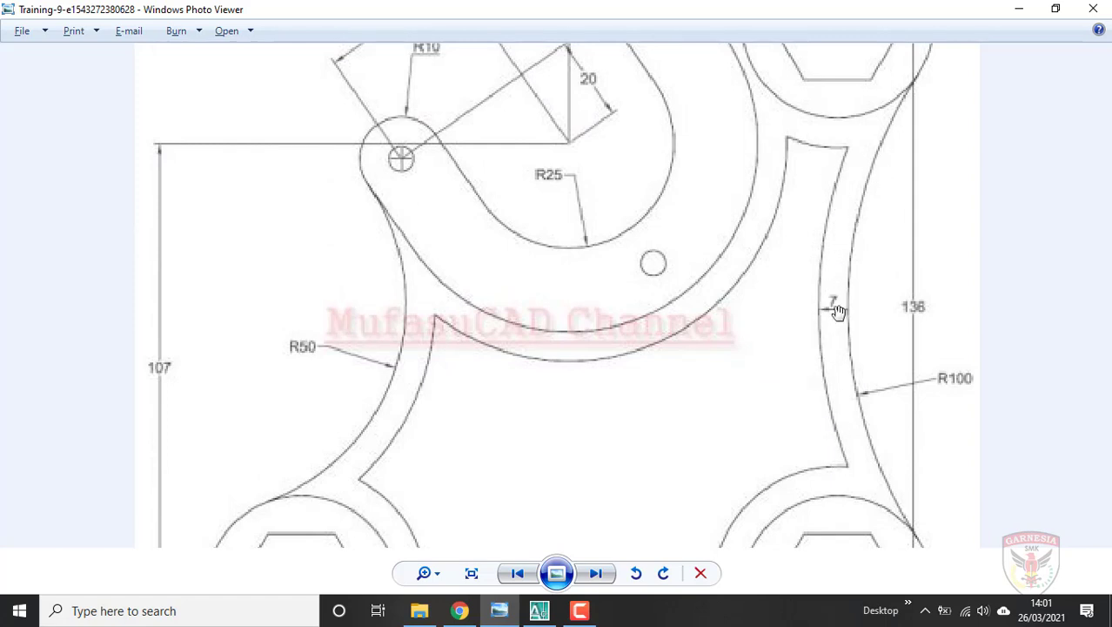
{"action": "scroll", "coordinate": [829, 331], "scroll_direction": "down", "scroll_amount": 4}
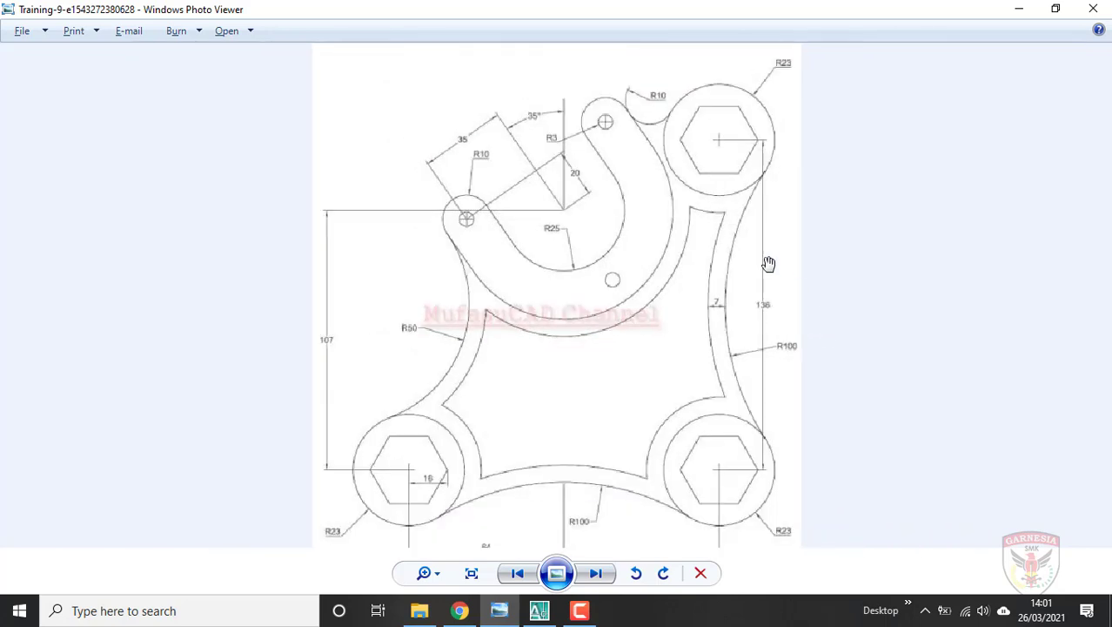
{"action": "scroll", "coordinate": [649, 454], "scroll_direction": "up", "scroll_amount": 2}
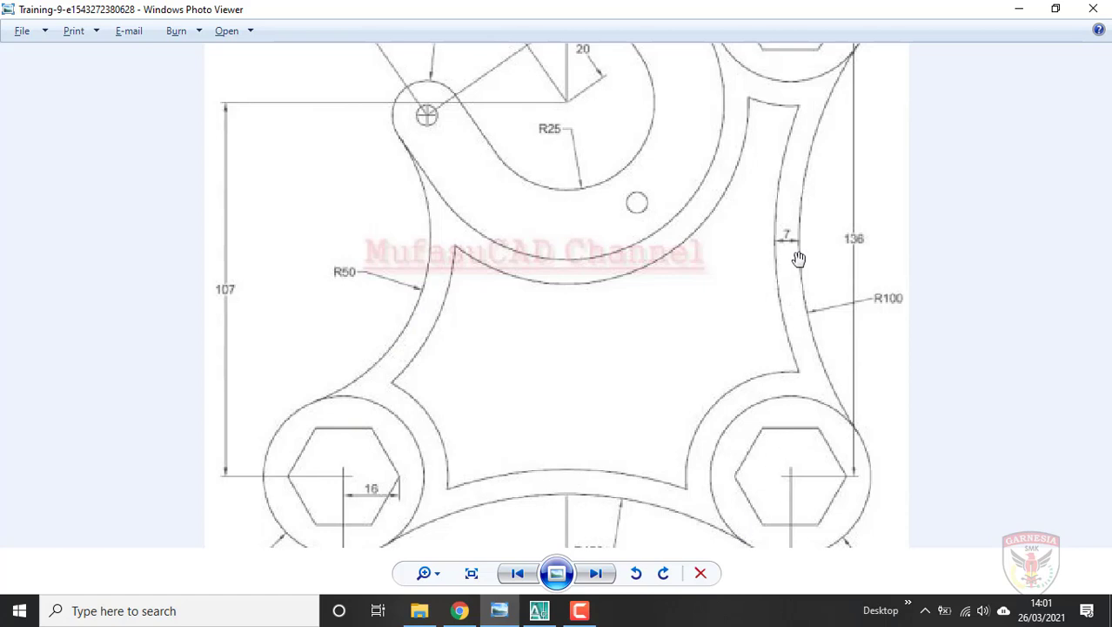
{"action": "key", "text": "alt+Tab"}
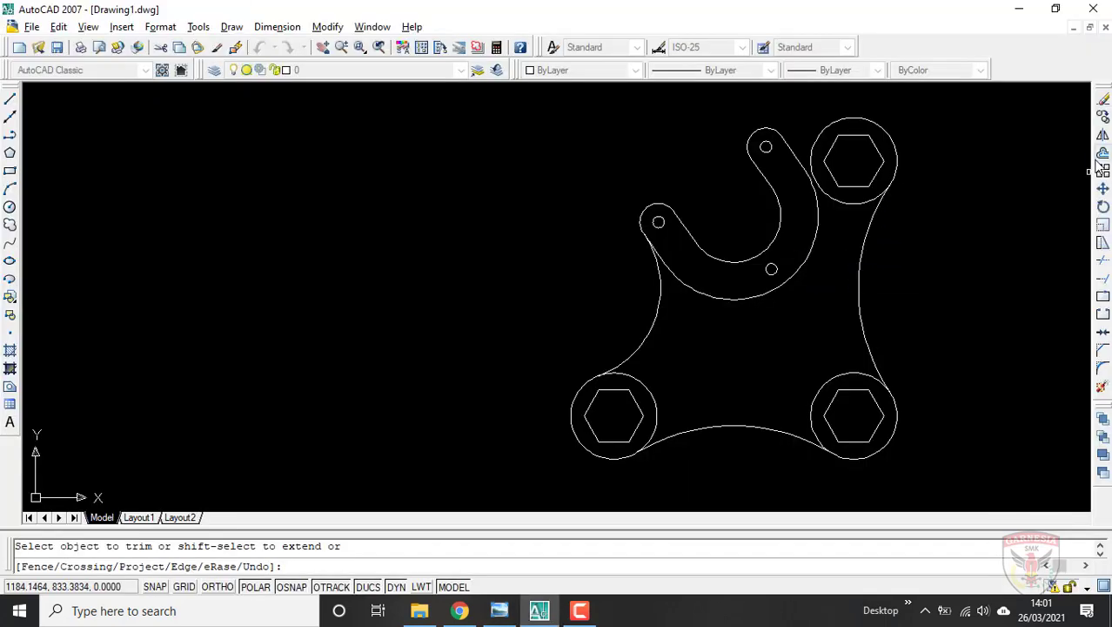
Offset the right R100 arc inward and the upper-right boss circle and hook's outer arc outward by 7
{"action": "left_click", "coordinate": [1103, 153]}
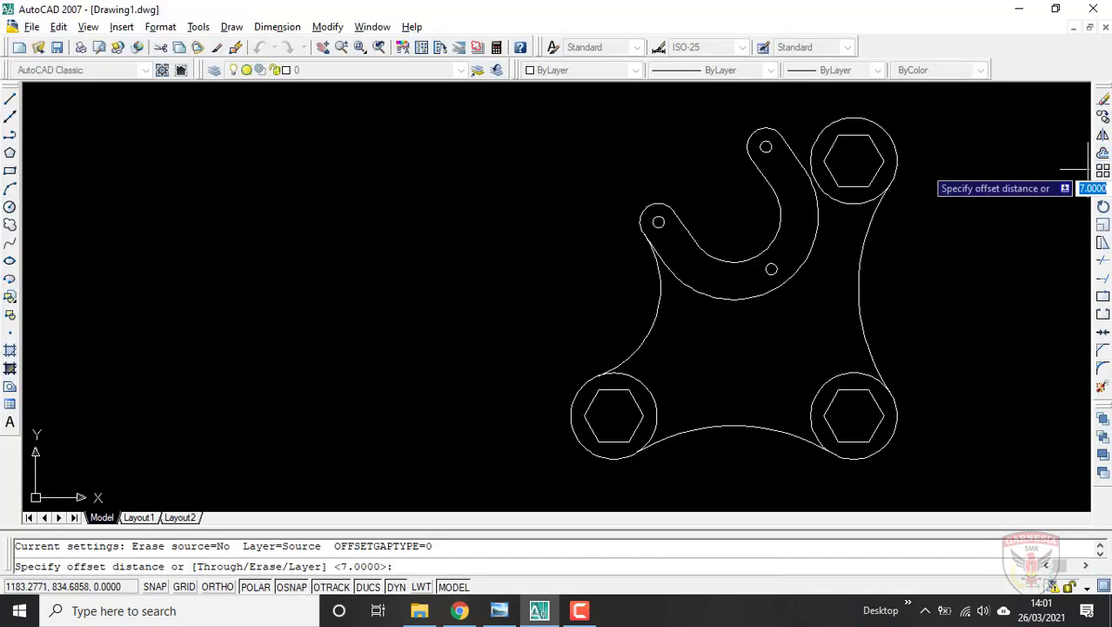
{"action": "scroll", "coordinate": [897, 301], "scroll_direction": "up", "scroll_amount": 3}
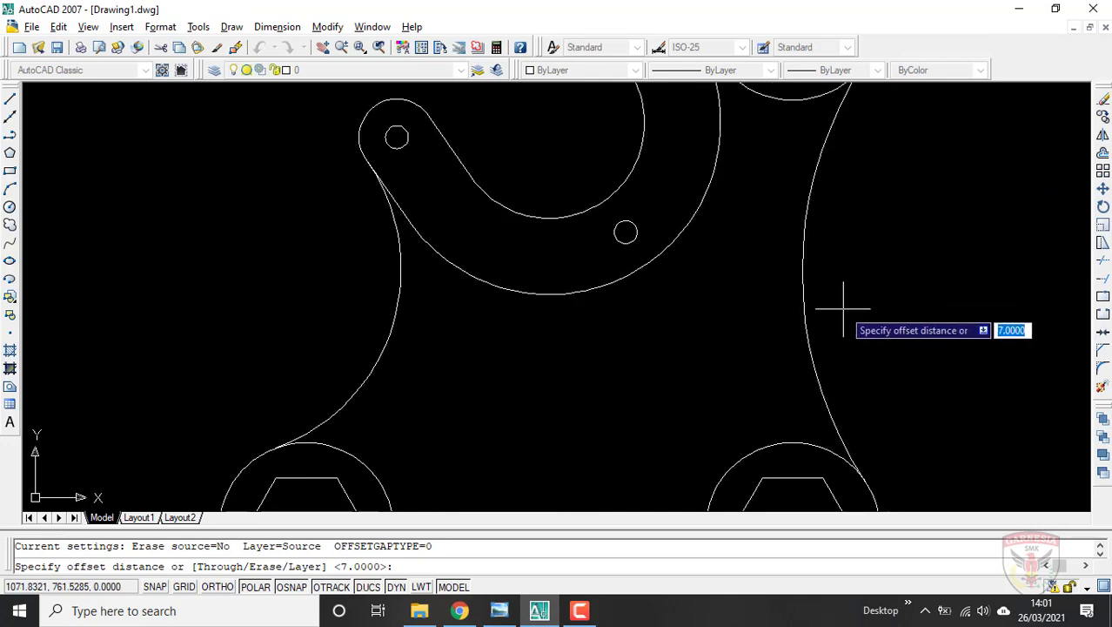
{"action": "type", "text": "7"}
{"action": "key", "text": "Return"}
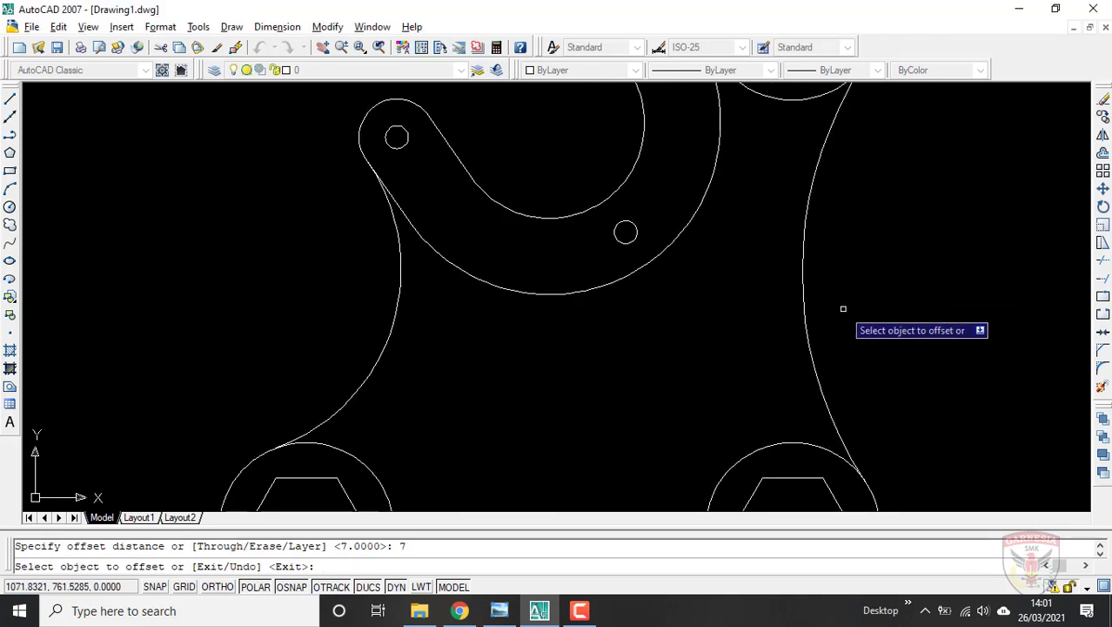
{"action": "left_click", "coordinate": [804, 279]}
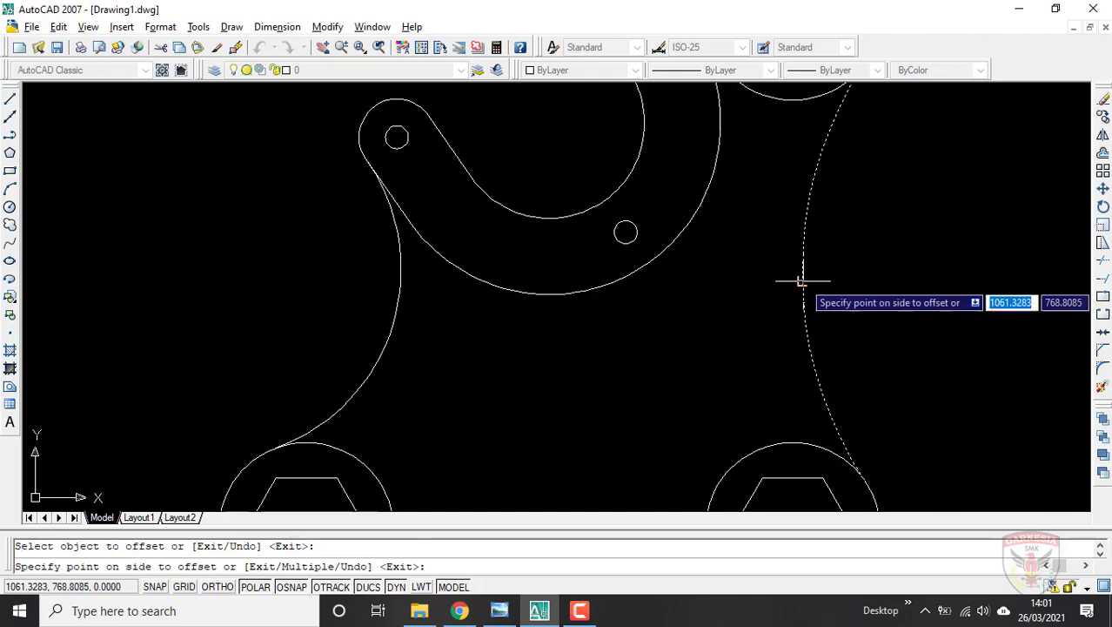
{"action": "left_click", "coordinate": [736, 286]}
{"action": "left_click", "coordinate": [779, 99]}
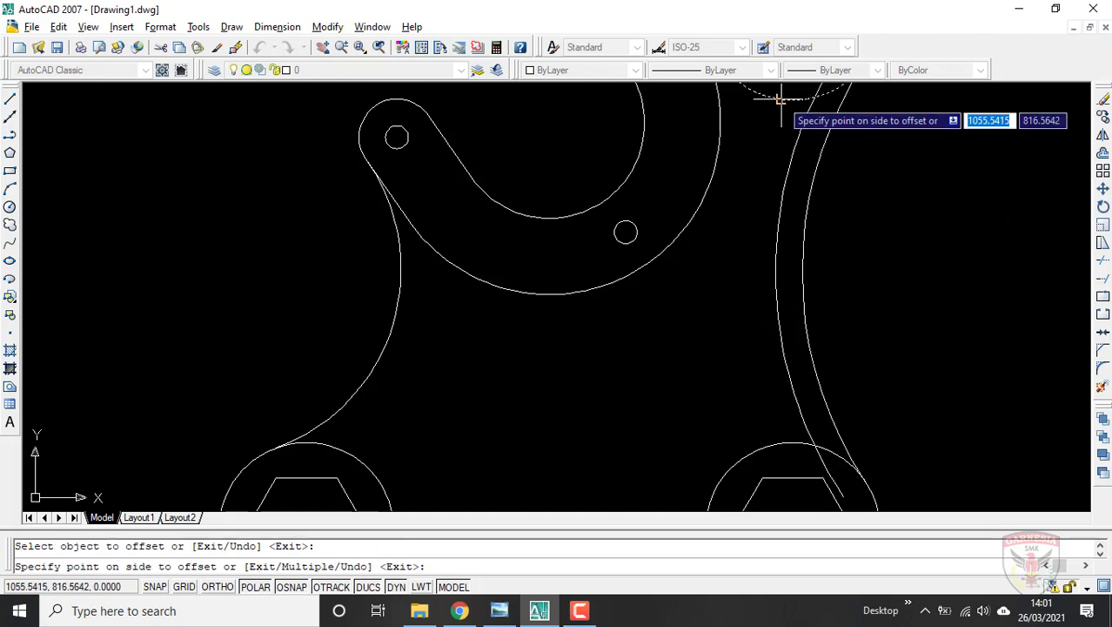
{"action": "left_click", "coordinate": [754, 171]}
{"action": "left_click", "coordinate": [714, 180]}
{"action": "left_click", "coordinate": [740, 222]}
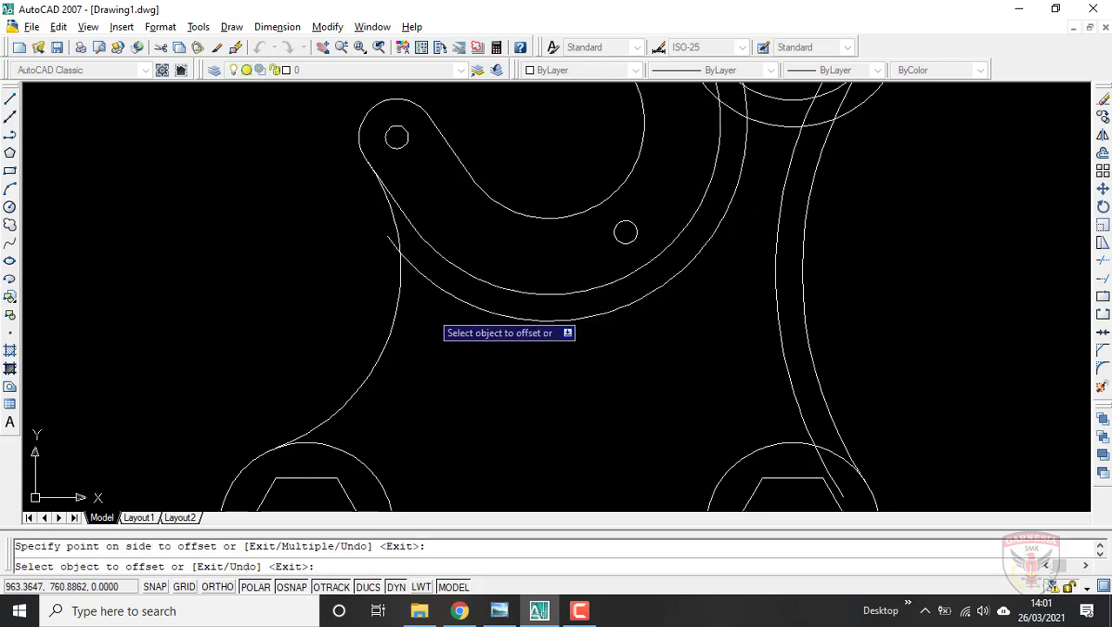
Offset the left R50 arc and bottom R100 arc inward and both lower boss circles outward by the same distance of 7
{"action": "left_click", "coordinate": [385, 315]}
{"action": "left_click", "coordinate": [446, 350]}
{"action": "scroll", "coordinate": [244, 223], "scroll_direction": "down", "scroll_amount": 3}
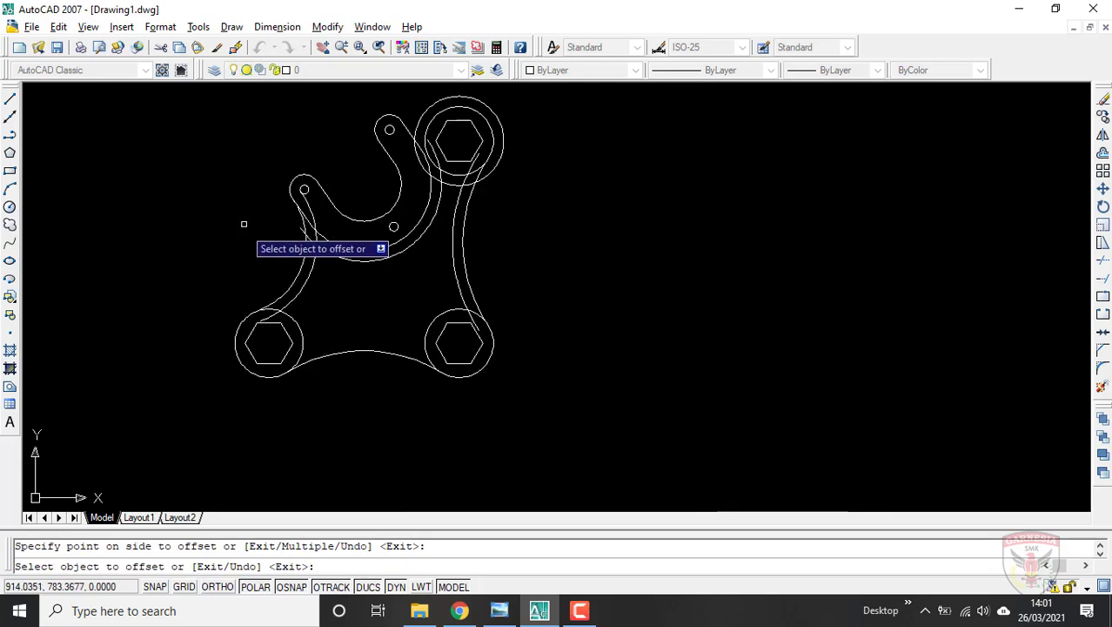
{"action": "scroll", "coordinate": [333, 344], "scroll_direction": "up", "scroll_amount": 3}
{"action": "left_click", "coordinate": [259, 310]}
{"action": "left_click", "coordinate": [308, 307]}
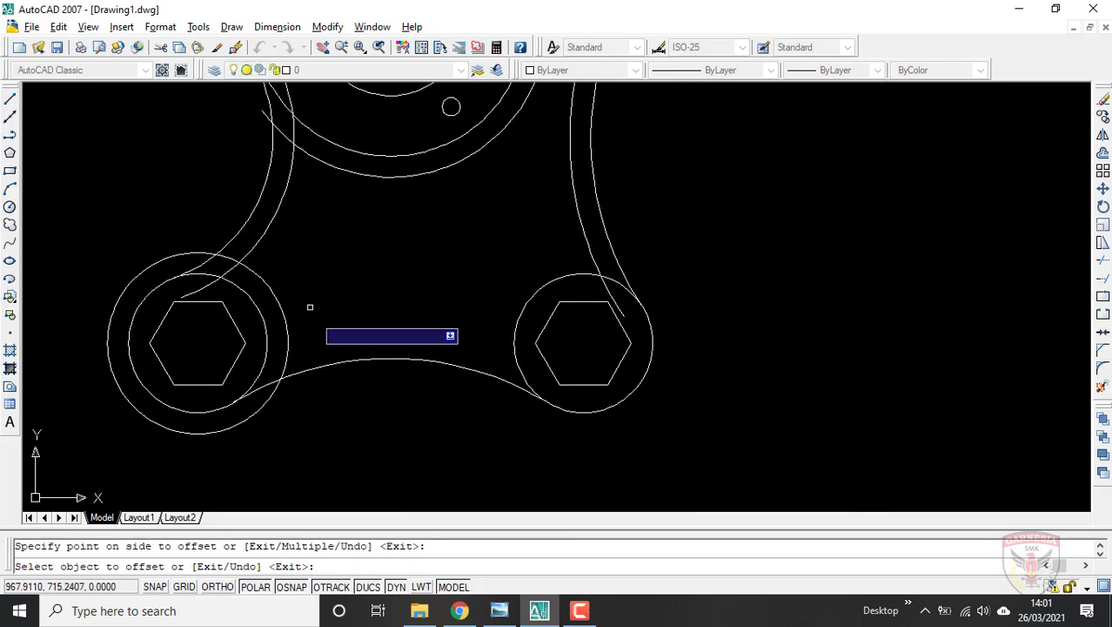
{"action": "left_click", "coordinate": [350, 361]}
{"action": "left_click", "coordinate": [370, 336]}
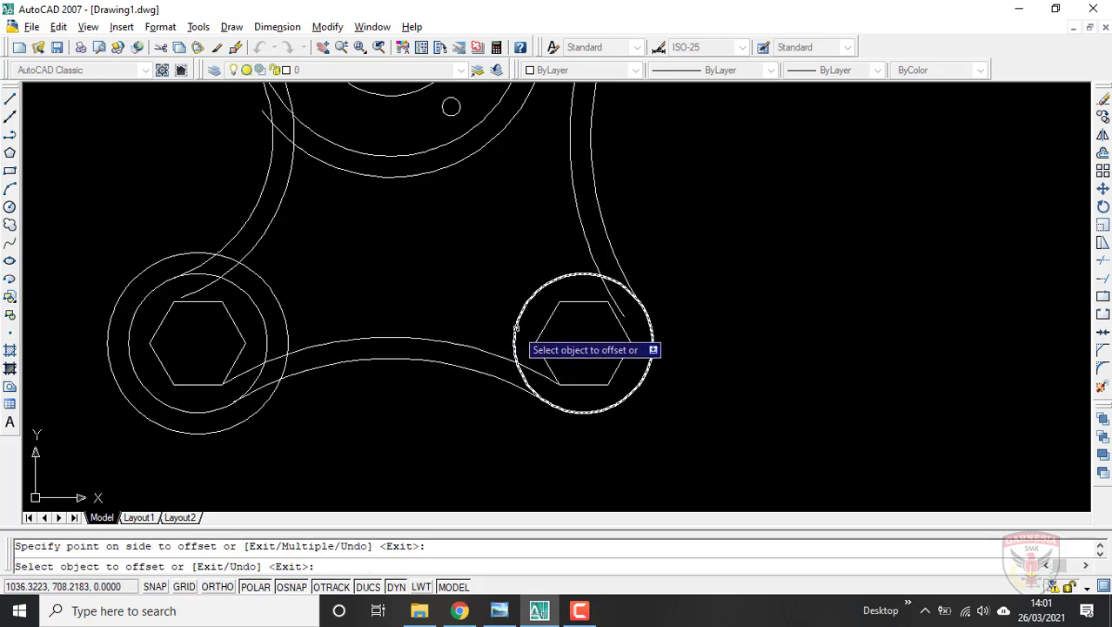
{"action": "left_click", "coordinate": [517, 329]}
{"action": "left_click", "coordinate": [474, 314]}
{"action": "scroll", "coordinate": [582, 320], "scroll_direction": "down", "scroll_amount": 4}
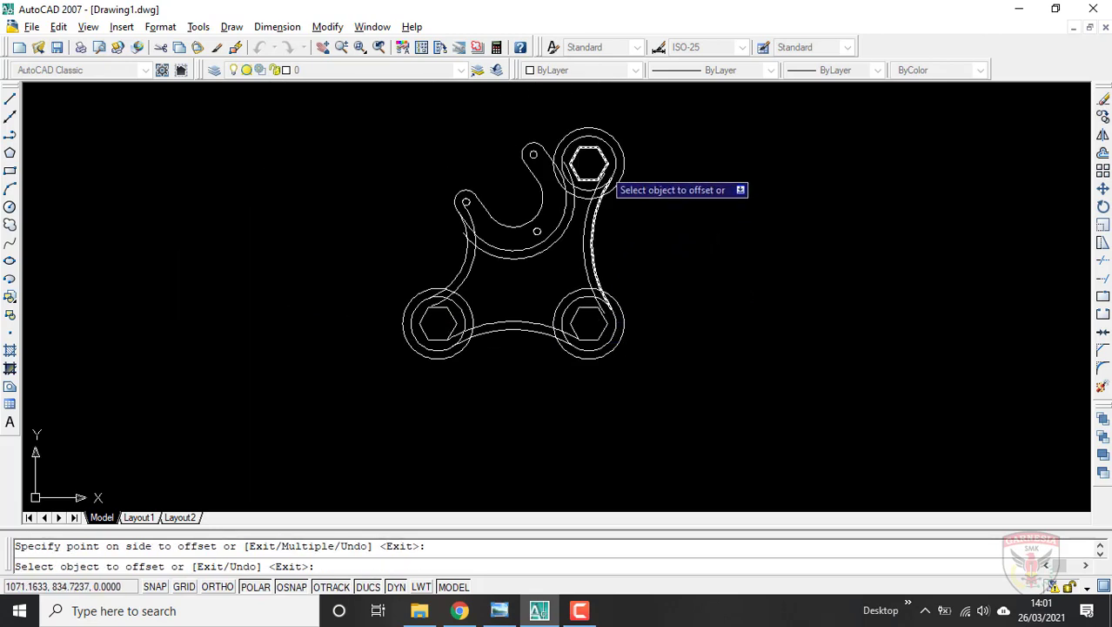
{"action": "key", "text": "Escape"}
Trim the crossing offset curves at the pocket corners around the lower-left and lower-right bosses
{"action": "scroll", "coordinate": [477, 315], "scroll_direction": "up", "scroll_amount": 5}
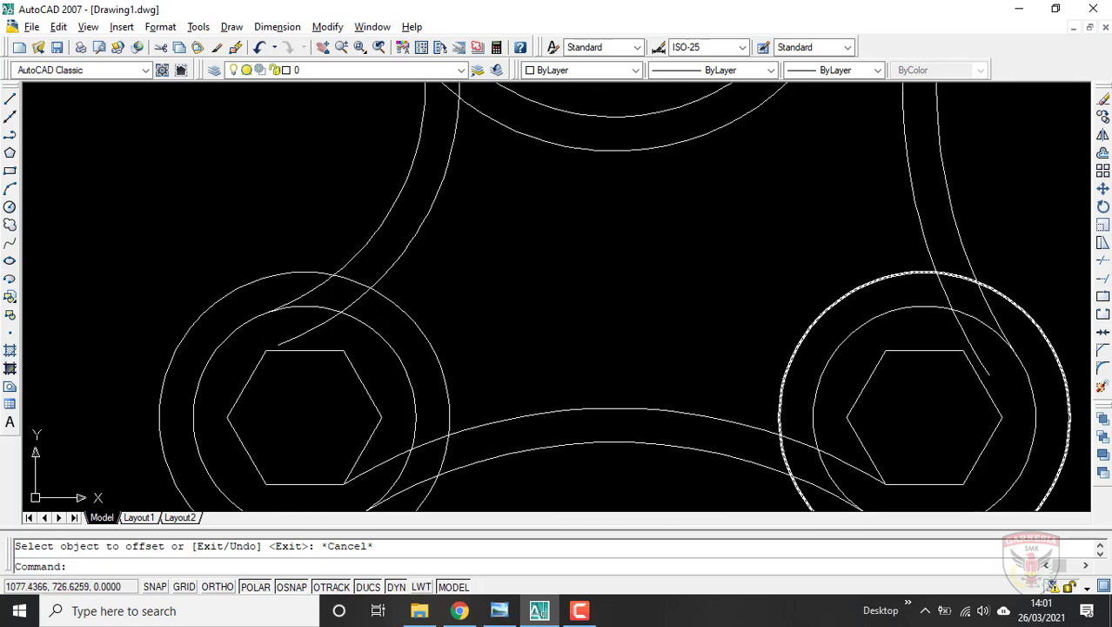
{"action": "left_click", "coordinate": [1102, 261]}
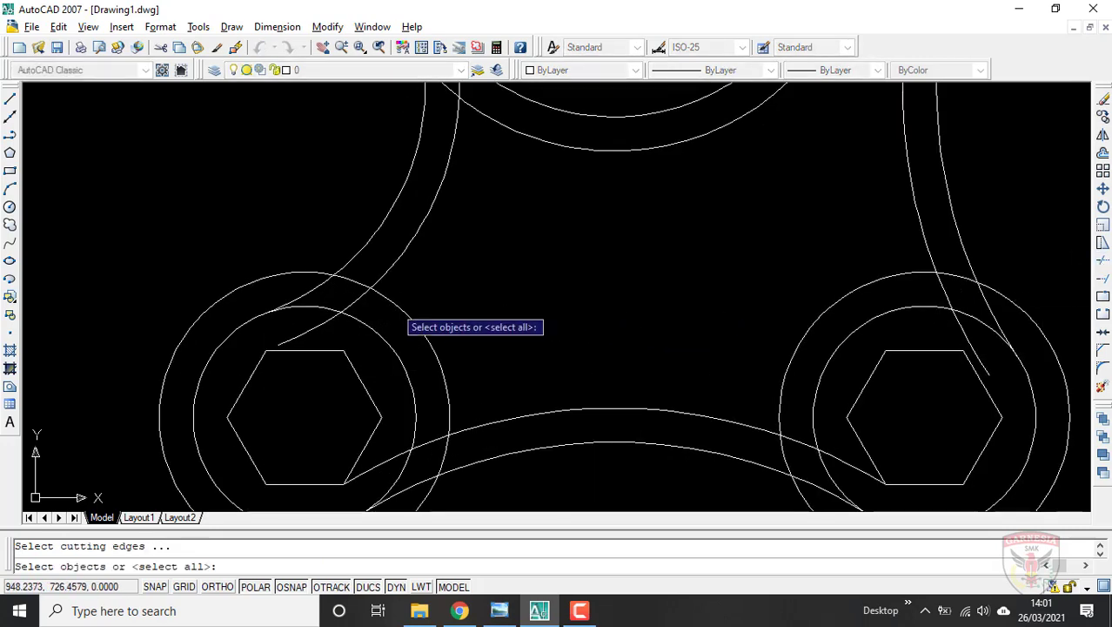
{"action": "left_click", "coordinate": [352, 303]}
{"action": "key", "text": "Return"}
{"action": "left_click", "coordinate": [351, 280]}
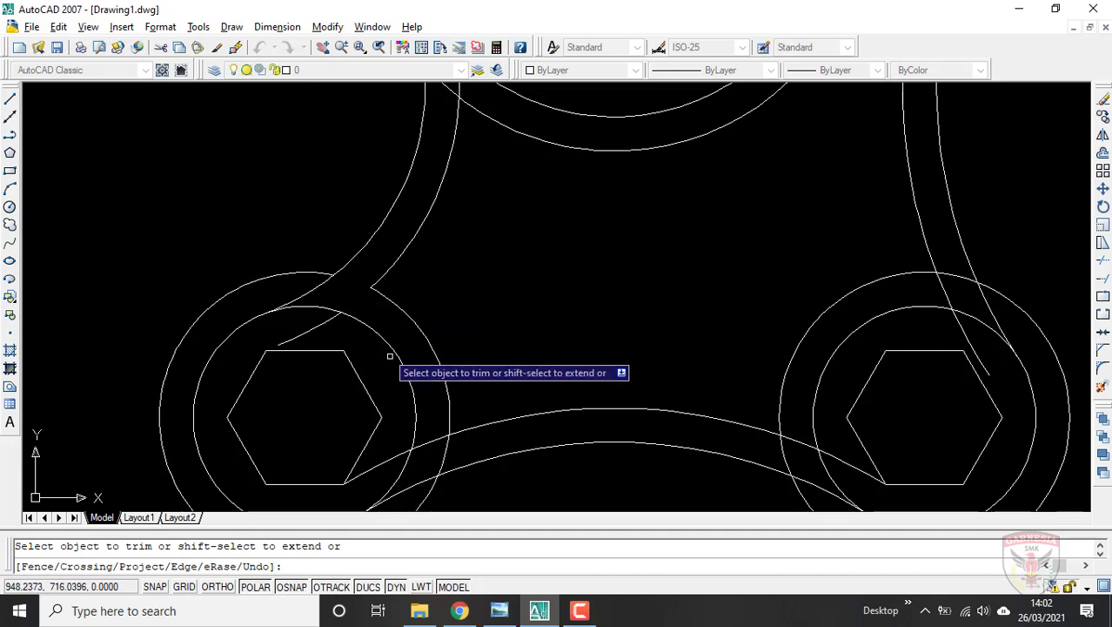
{"action": "left_click", "coordinate": [438, 443]}
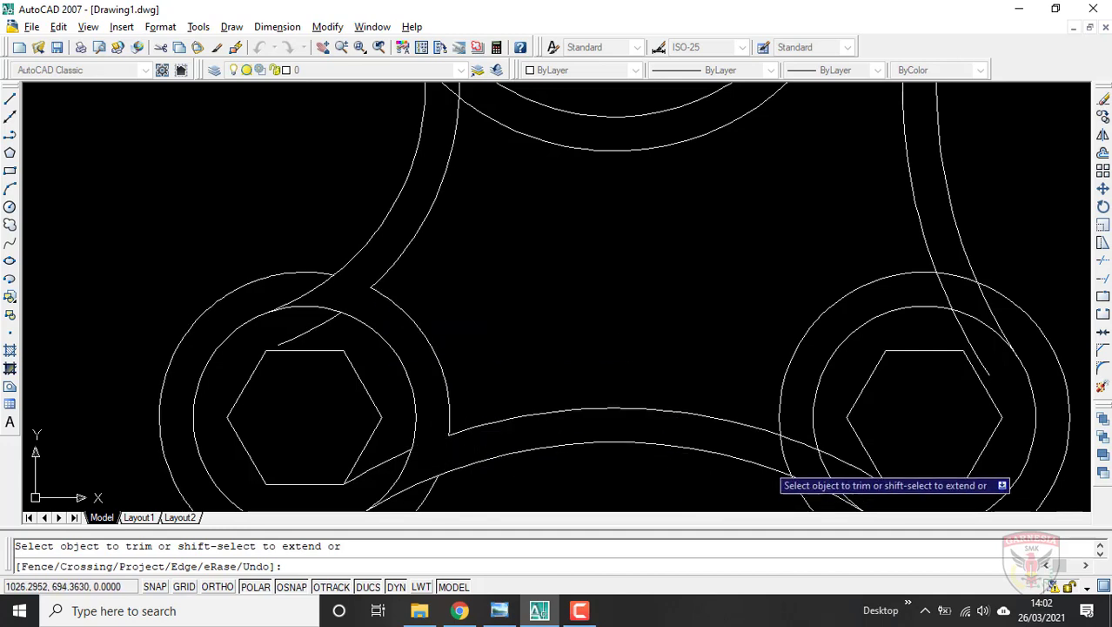
{"action": "left_click", "coordinate": [785, 445]}
{"action": "left_click", "coordinate": [794, 458]}
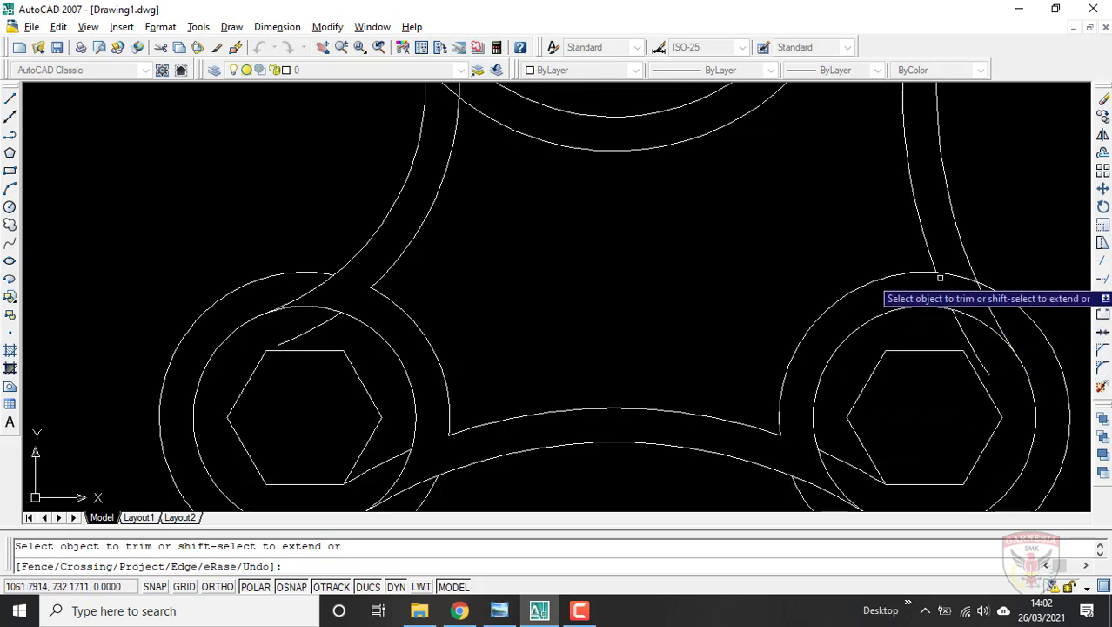
Trim the crossing offset curves at the pocket's upper corner below the upper-right boss
{"action": "scroll", "coordinate": [944, 288], "scroll_direction": "down", "scroll_amount": 4}
{"action": "scroll", "coordinate": [947, 325], "scroll_direction": "up", "scroll_amount": 5}
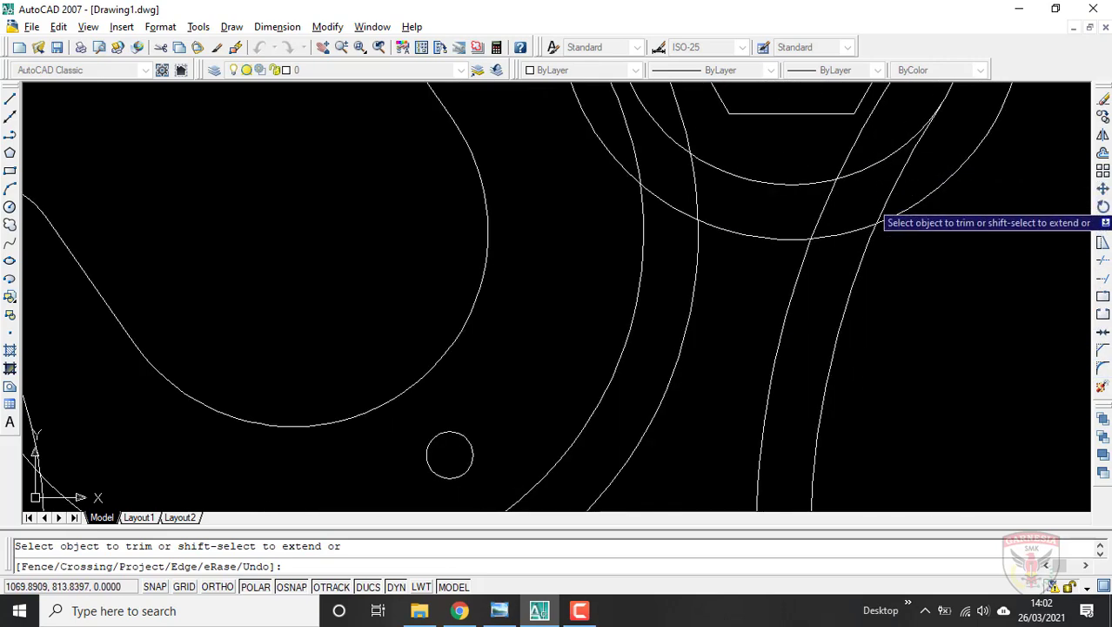
{"action": "left_click", "coordinate": [819, 225]}
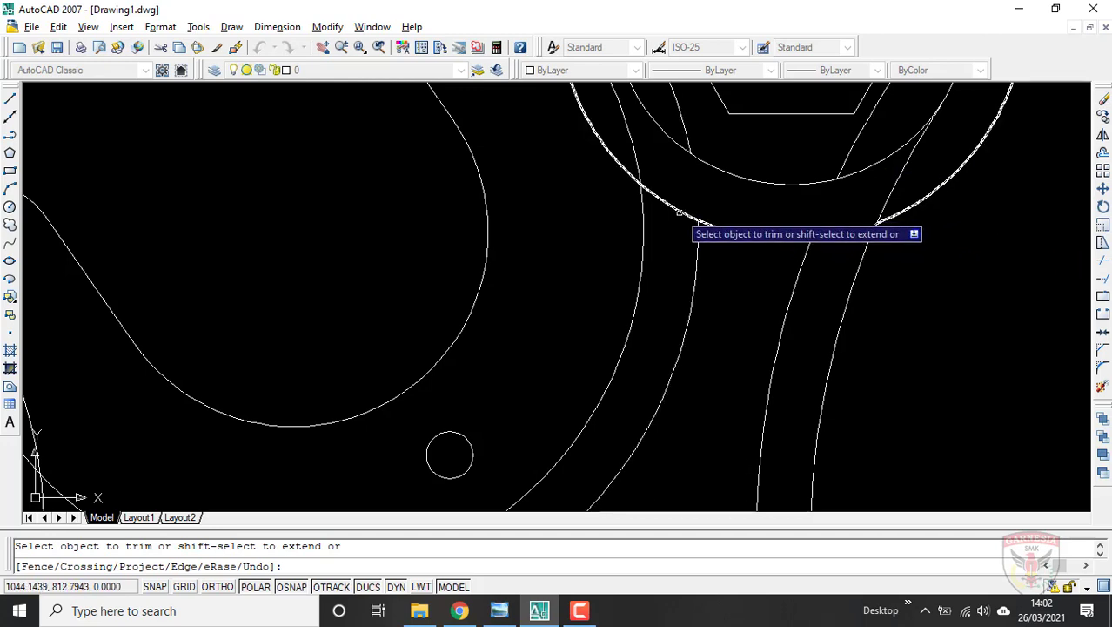
{"action": "scroll", "coordinate": [701, 232], "scroll_direction": "down", "scroll_amount": 5}
{"action": "key", "text": "Escape"}
Erase the leftover offset circle piece and stray arc ends around the lower-right boss
{"action": "scroll", "coordinate": [796, 423], "scroll_direction": "up", "scroll_amount": 3}
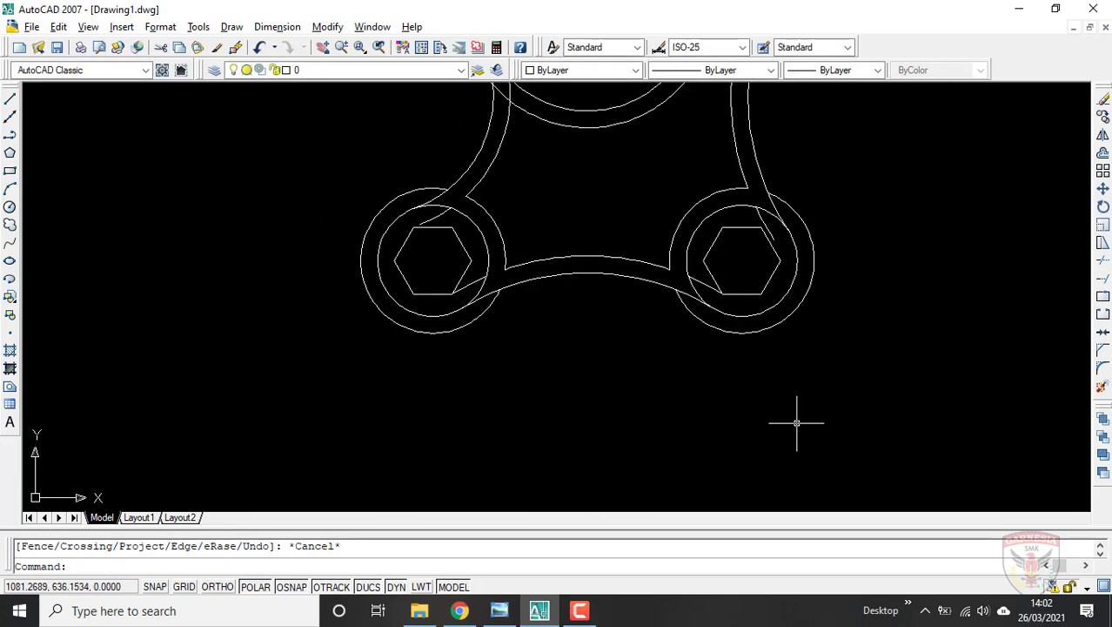
{"action": "left_click", "coordinate": [797, 313]}
{"action": "key", "text": "Delete"}
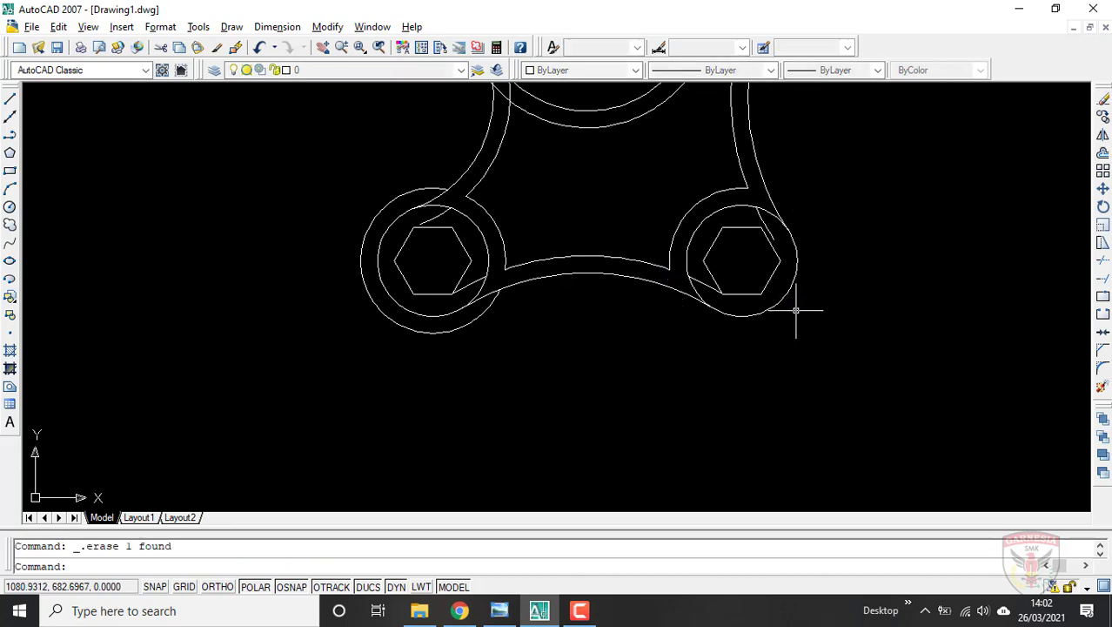
{"action": "scroll", "coordinate": [773, 242], "scroll_direction": "up", "scroll_amount": 2}
{"action": "scroll", "coordinate": [773, 241], "scroll_direction": "up", "scroll_amount": 2}
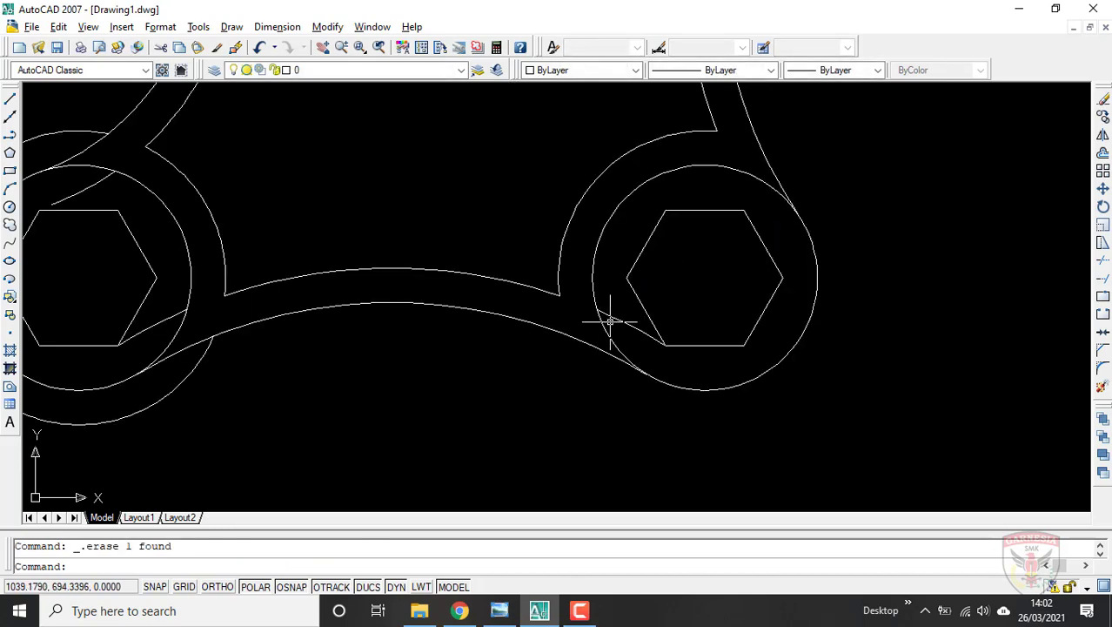
Erase the leftover offset circle pieces and stray arc ends around the lower-left boss
{"action": "scroll", "coordinate": [722, 362], "scroll_direction": "down", "scroll_amount": 3}
{"action": "scroll", "coordinate": [513, 375], "scroll_direction": "up", "scroll_amount": 3}
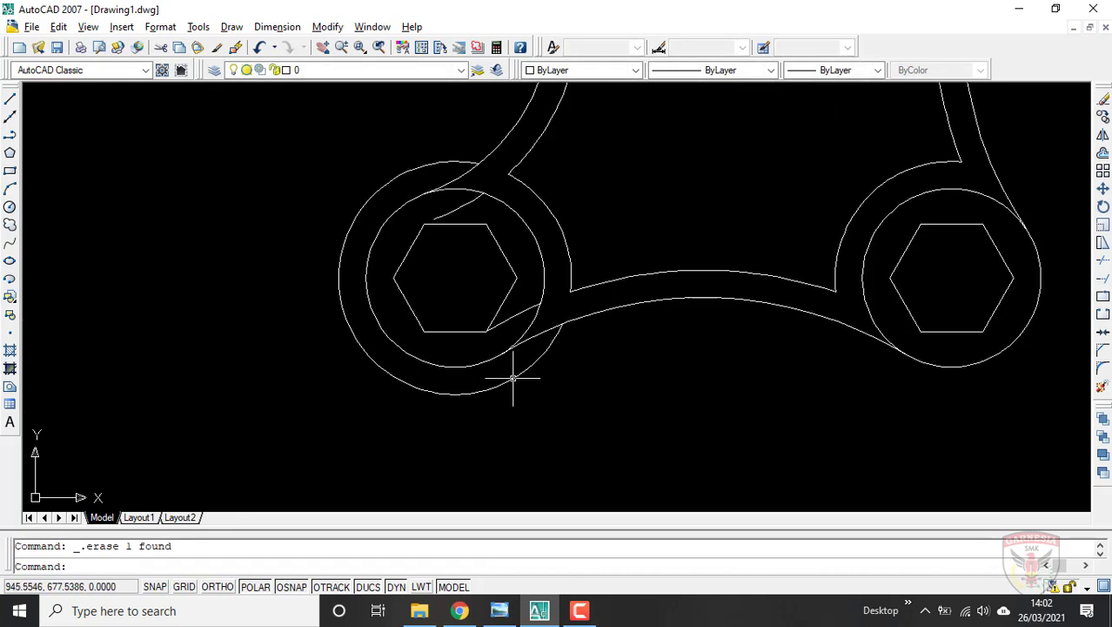
{"action": "left_click", "coordinate": [514, 378]}
{"action": "key", "text": "Delete"}
{"action": "left_click", "coordinate": [514, 319]}
{"action": "key", "text": "Delete"}
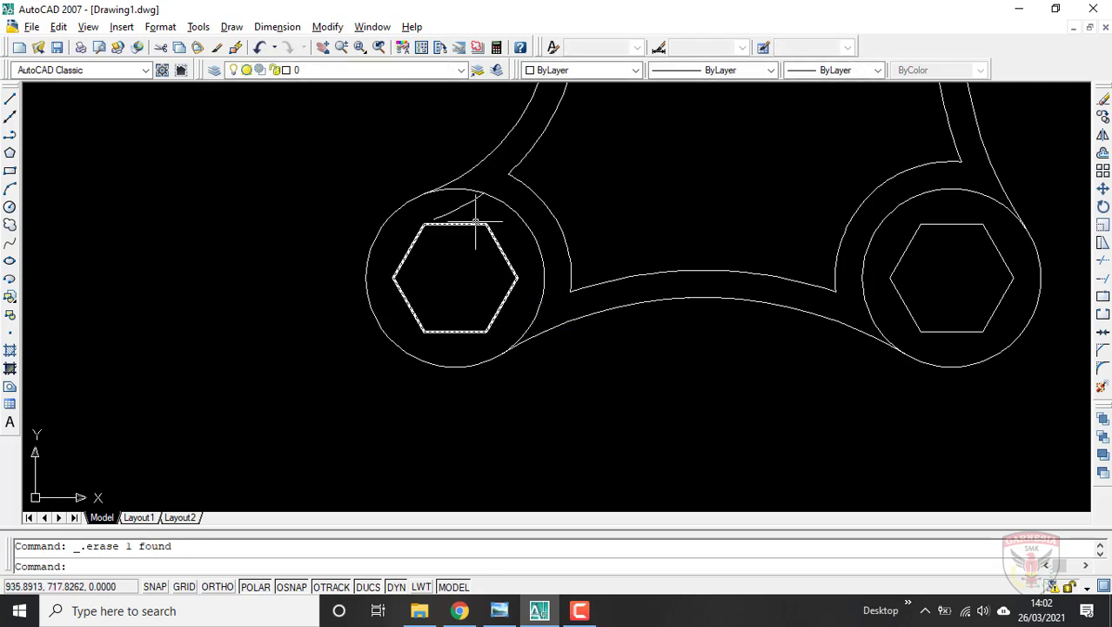
{"action": "scroll", "coordinate": [572, 452], "scroll_direction": "down", "scroll_amount": 5}
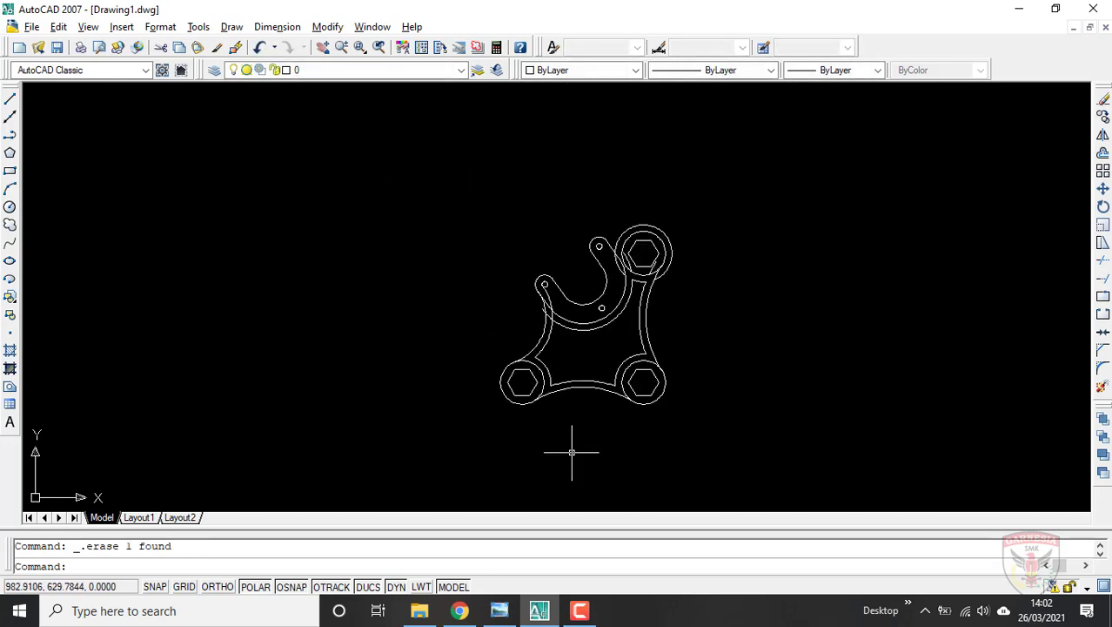
Erase the leftover offset circle pieces and stray arc ends around the upper-right boss
{"action": "scroll", "coordinate": [503, 309], "scroll_direction": "up", "scroll_amount": 5}
{"action": "left_click", "coordinate": [566, 348]}
{"action": "scroll", "coordinate": [679, 370], "scroll_direction": "down", "scroll_amount": 2}
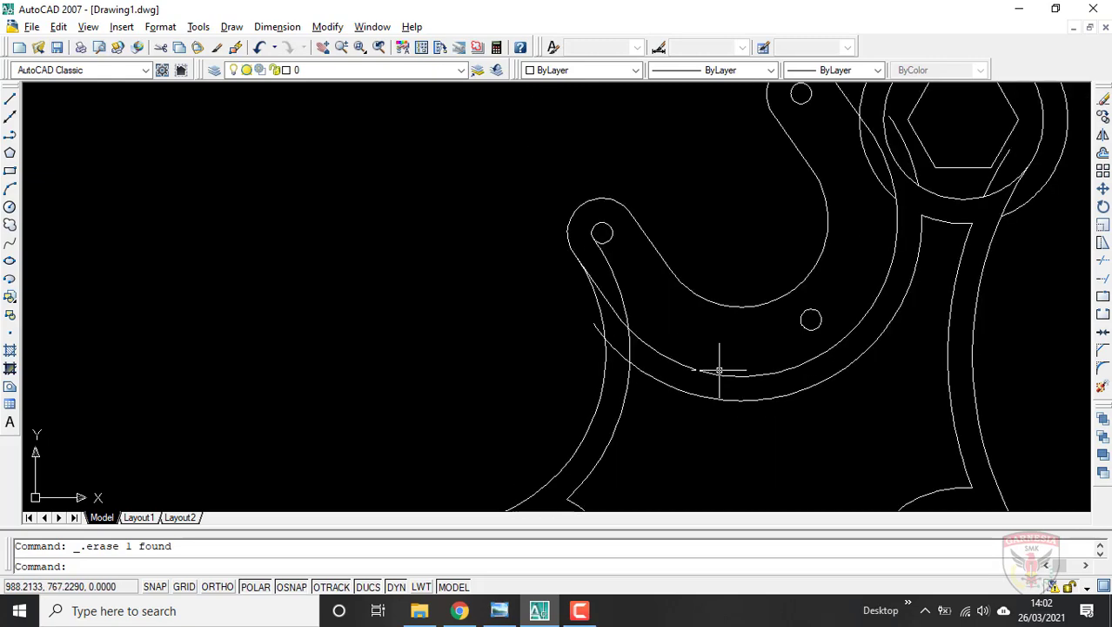
{"action": "key", "text": "Delete"}
{"action": "scroll", "coordinate": [844, 330], "scroll_direction": "up", "scroll_amount": 3}
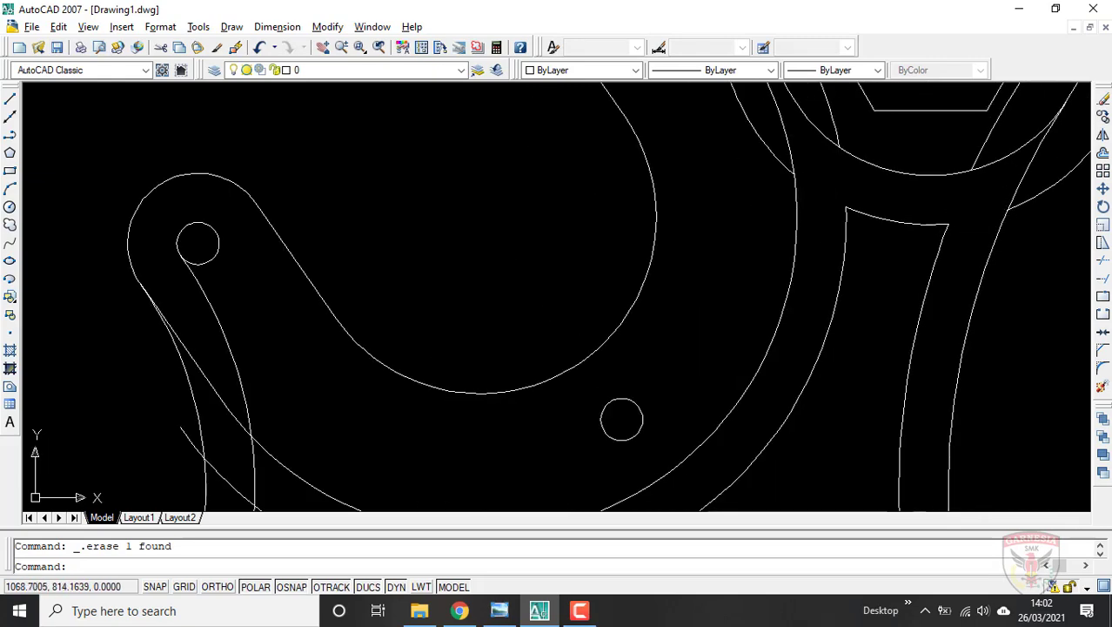
{"action": "scroll", "coordinate": [1028, 150], "scroll_direction": "down", "scroll_amount": 2}
{"action": "scroll", "coordinate": [1058, 196], "scroll_direction": "down", "scroll_amount": 1}
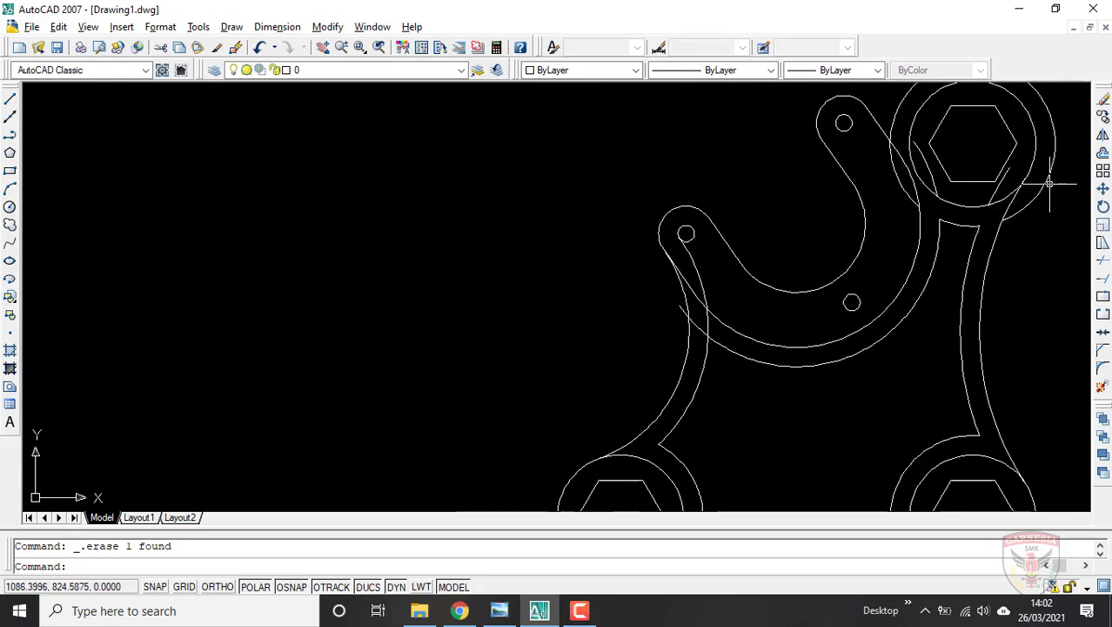
{"action": "scroll", "coordinate": [1050, 183], "scroll_direction": "up", "scroll_amount": 1}
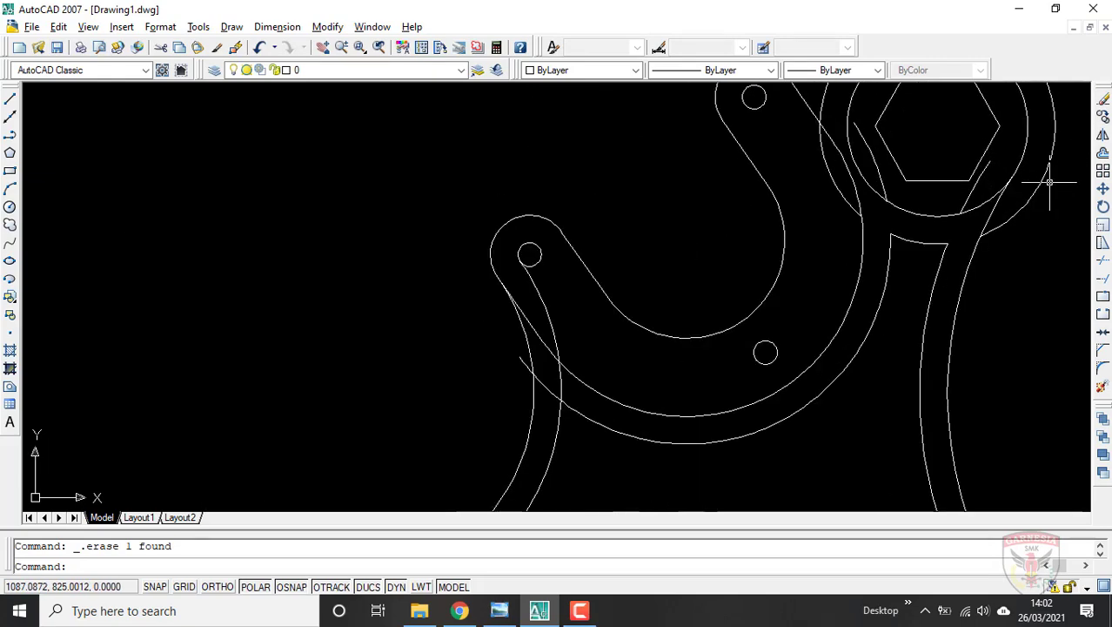
{"action": "left_click", "coordinate": [1001, 216]}
{"action": "key", "text": "Delete"}
{"action": "left_click", "coordinate": [882, 187]}
{"action": "key", "text": "Delete"}
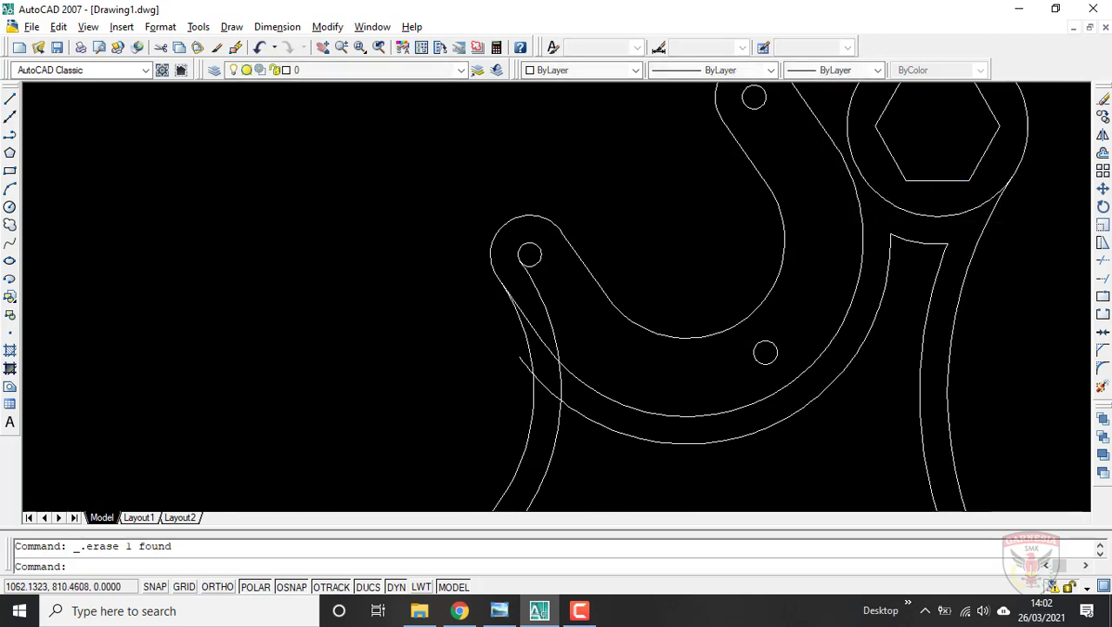
Trim the crossing offset curves at the pocket's upper-left corner below the hook's left end
{"action": "scroll", "coordinate": [777, 306], "scroll_direction": "down", "scroll_amount": 3}
{"action": "scroll", "coordinate": [782, 297], "scroll_direction": "up", "scroll_amount": 3}
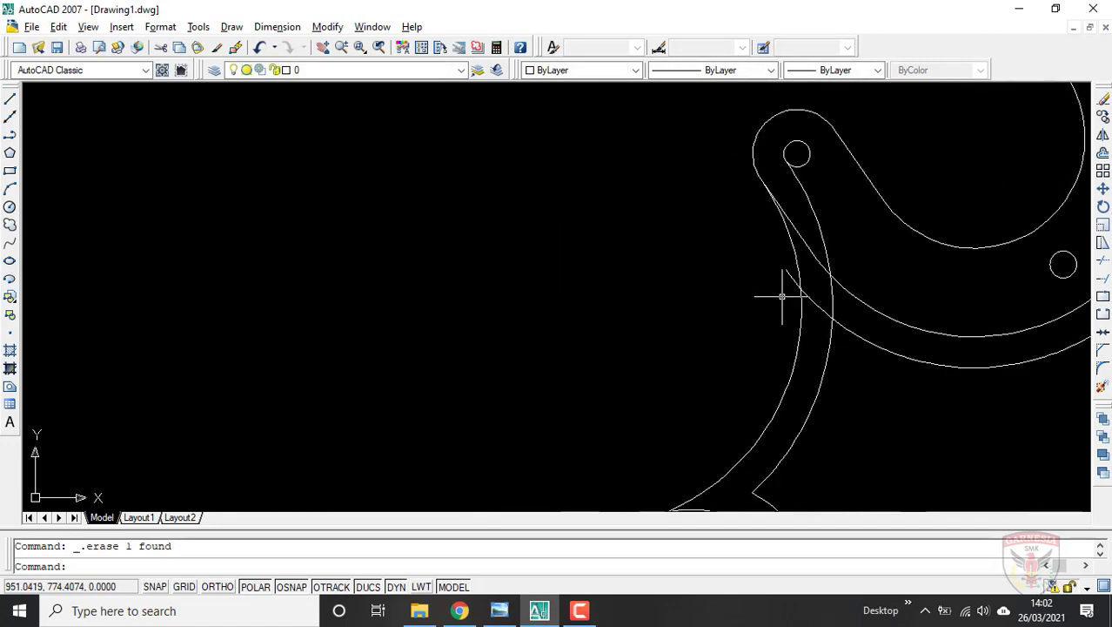
{"action": "left_click", "coordinate": [1103, 260]}
{"action": "key", "text": "Return"}
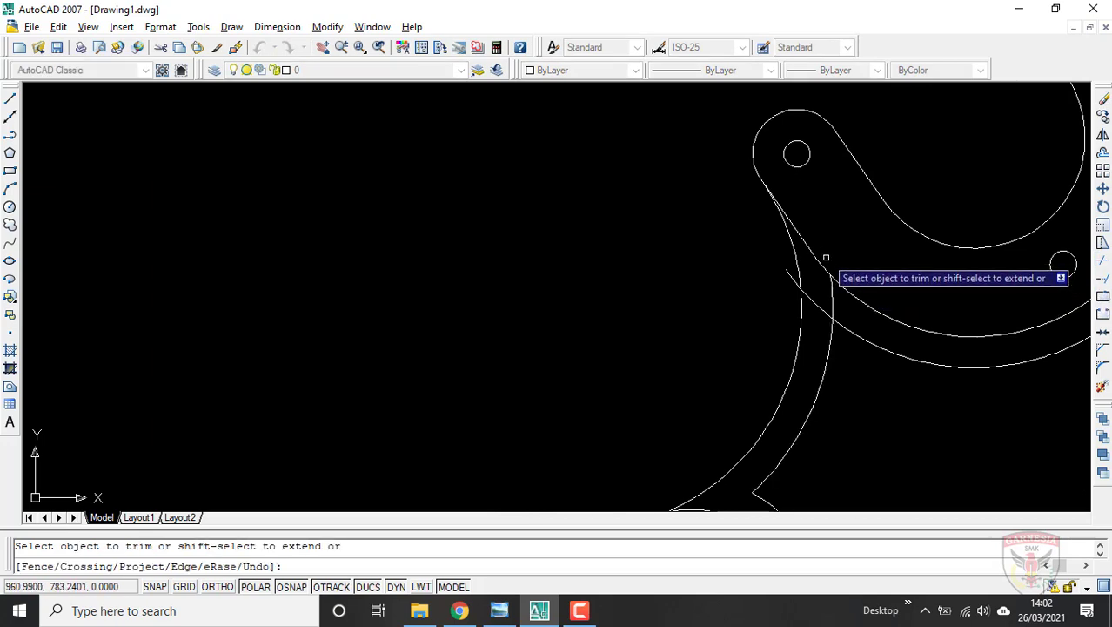
{"action": "left_click", "coordinate": [791, 277]}
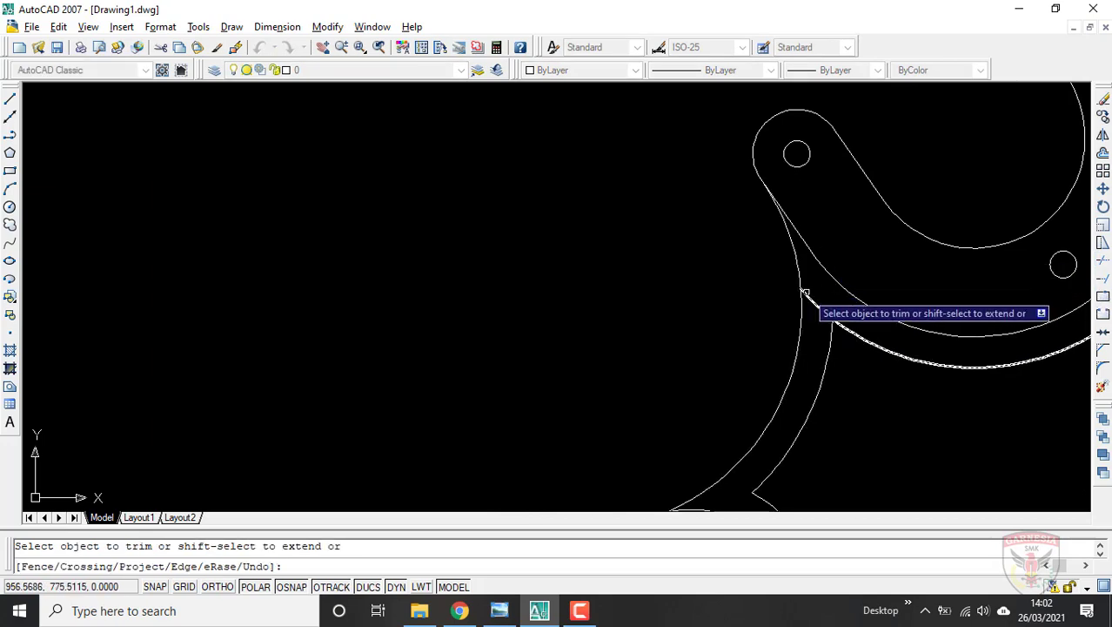
{"action": "scroll", "coordinate": [783, 313], "scroll_direction": "down", "scroll_amount": 5}
{"action": "key", "text": "Escape"}
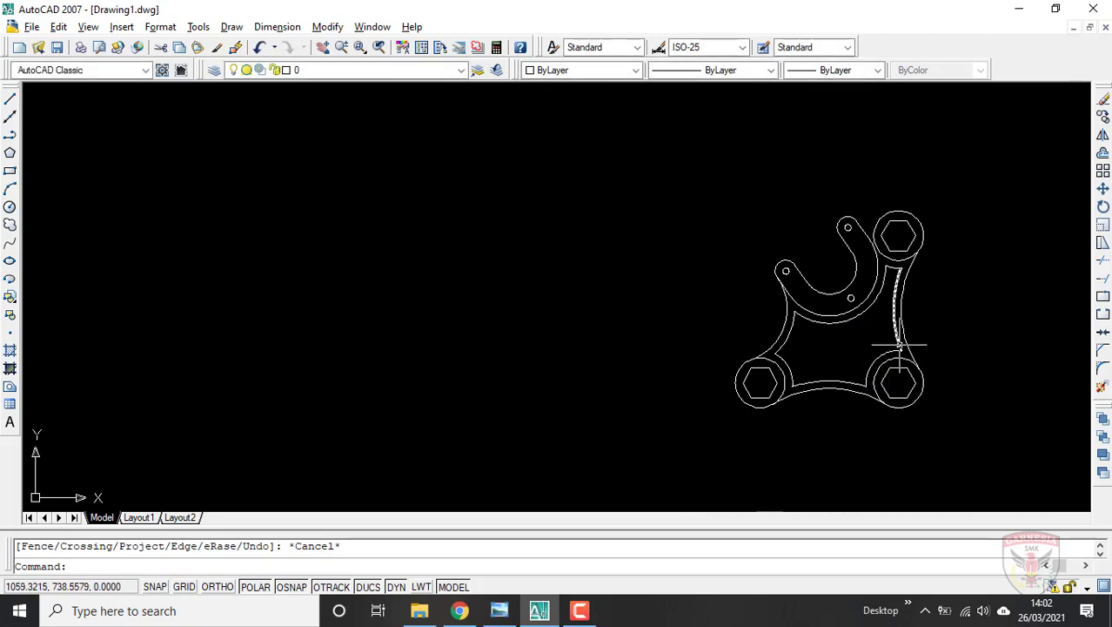
Switch to the Training-9 reference image and check the arc joining the hook's upper end to the upper-right boss
{"action": "scroll", "coordinate": [961, 201], "scroll_direction": "up", "scroll_amount": 2}
{"action": "key", "text": "alt+Tab"}
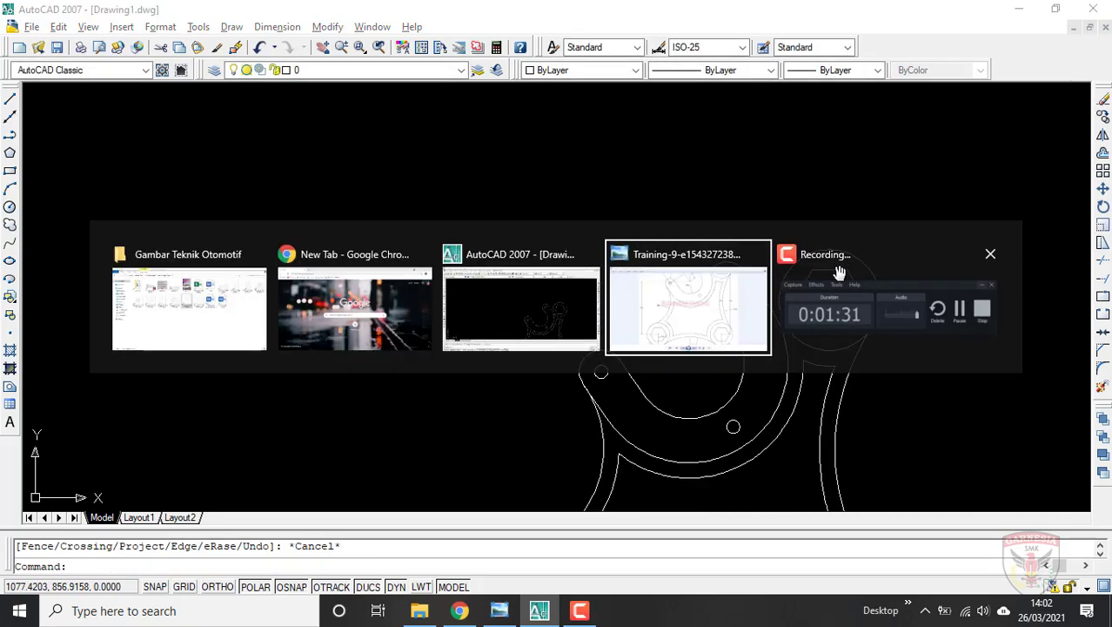
{"action": "left_click_drag", "start_coordinate": [737, 239], "coordinate": [715, 482]}
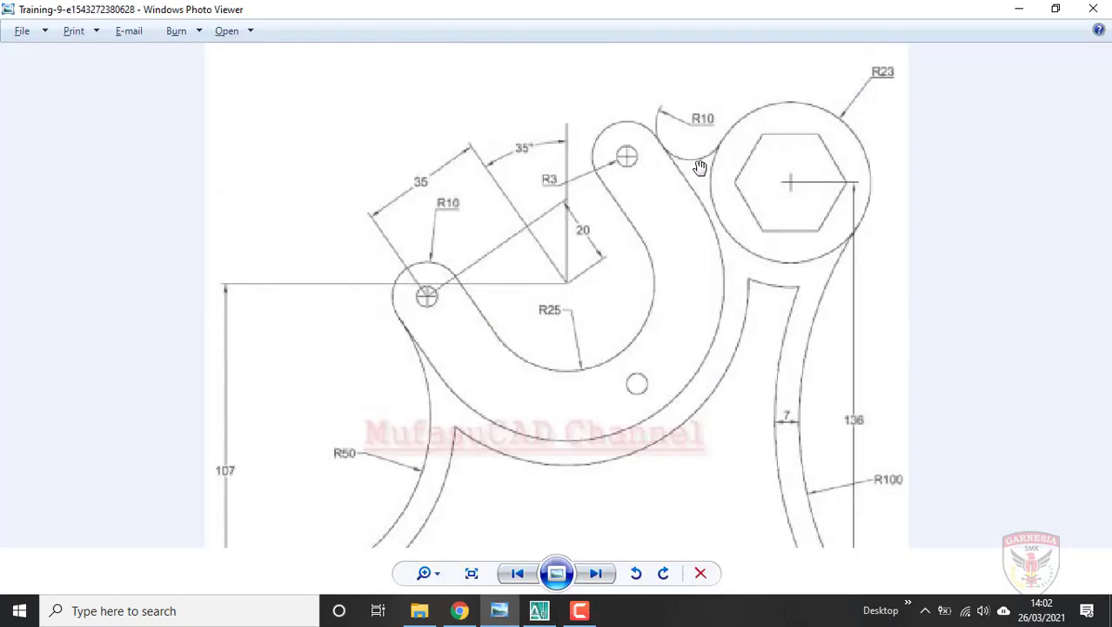
{"action": "scroll", "coordinate": [711, 149], "scroll_direction": "up", "scroll_amount": 3}
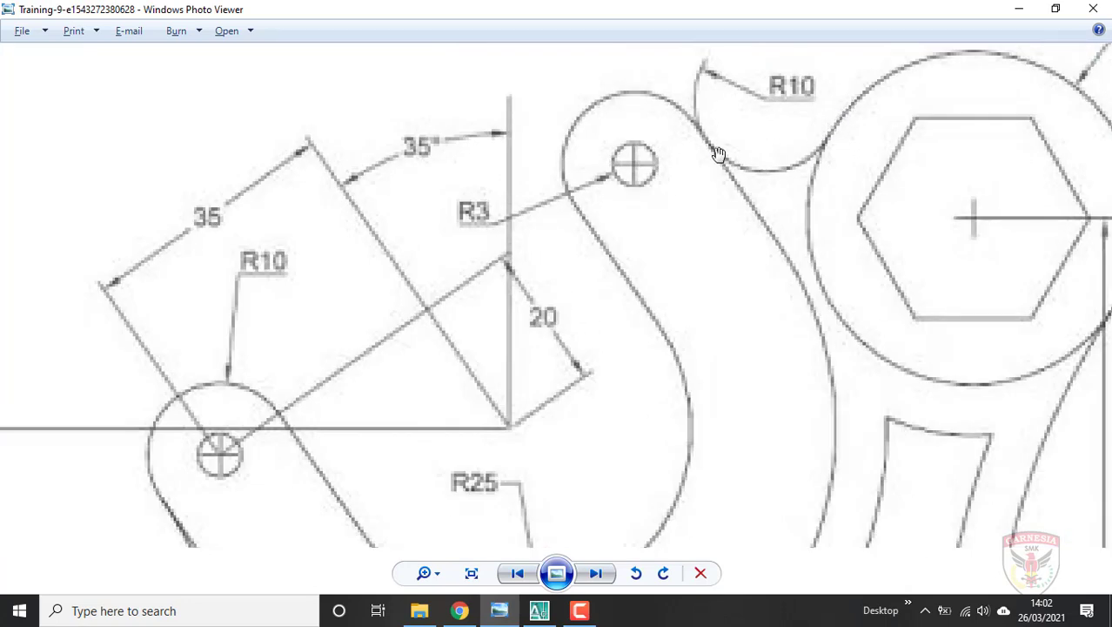
{"action": "scroll", "coordinate": [697, 249], "scroll_direction": "down", "scroll_amount": 1}
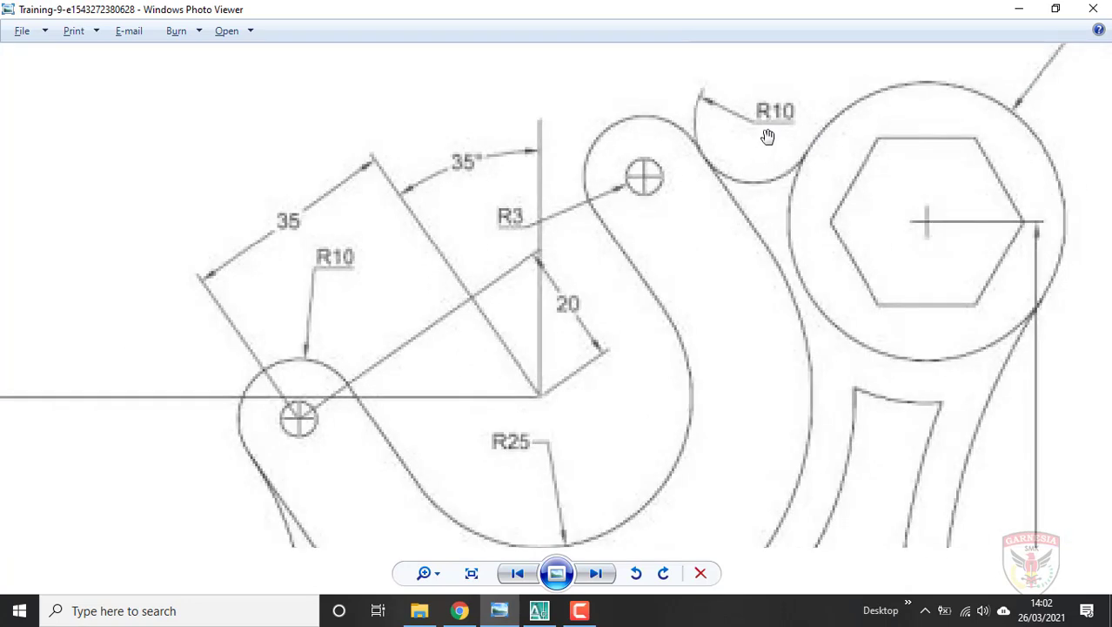
{"action": "key", "text": "alt+Tab"}
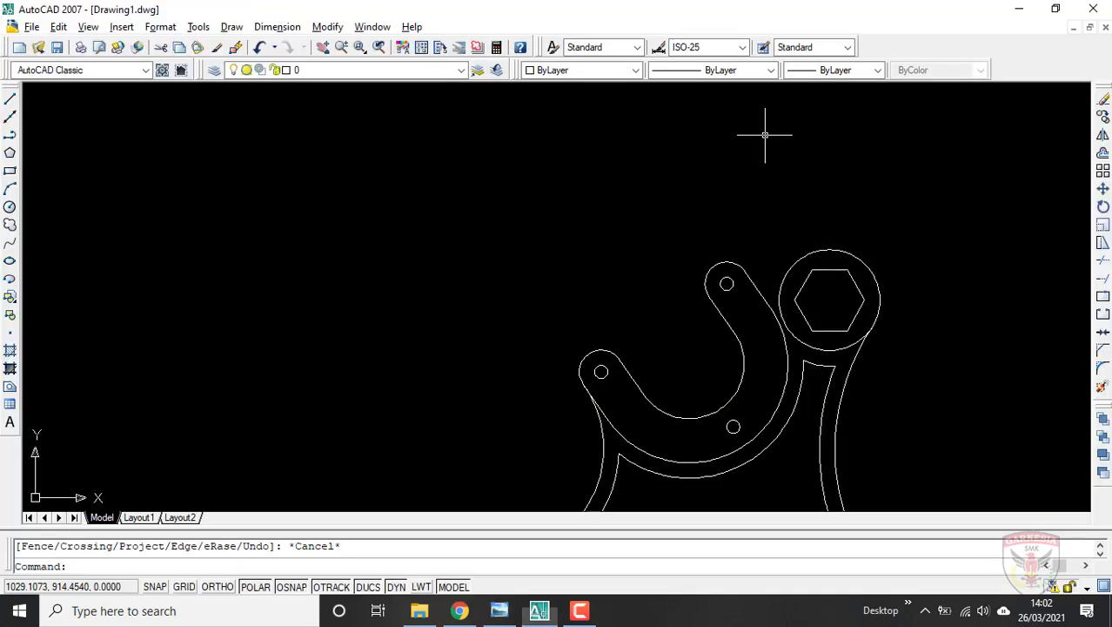
Draw a tangent-tangent-radius circle of radius 10 touching the upper-right boss circle and the outer edge of the hook's upper arm
{"action": "scroll", "coordinate": [827, 269], "scroll_direction": "up", "scroll_amount": 4}
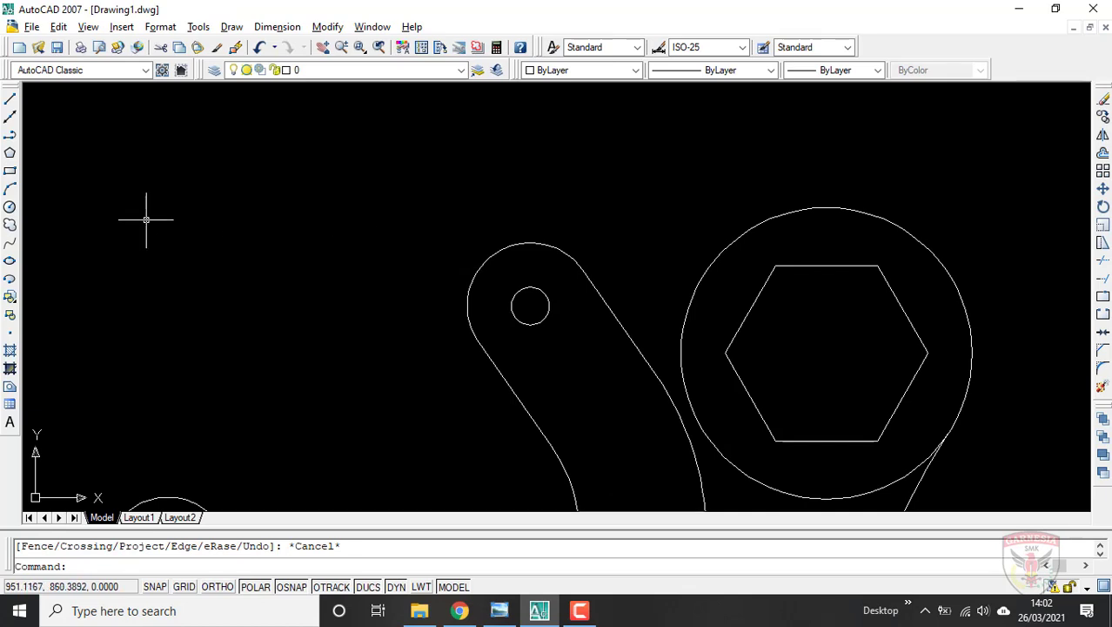
{"action": "left_click", "coordinate": [12, 208]}
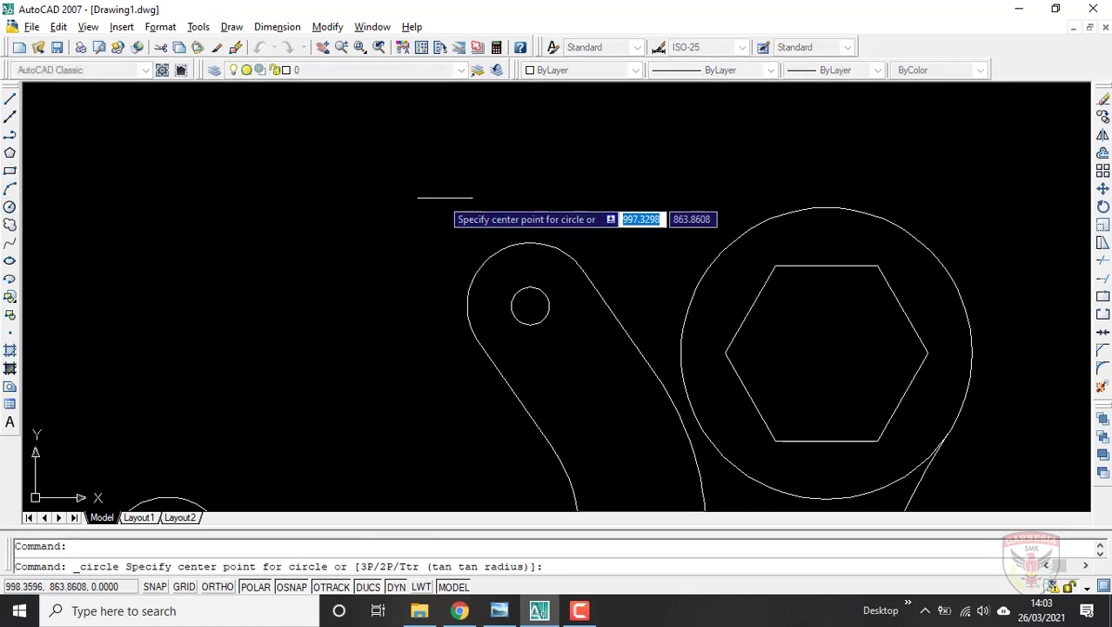
{"action": "type", "text": "ttr"}
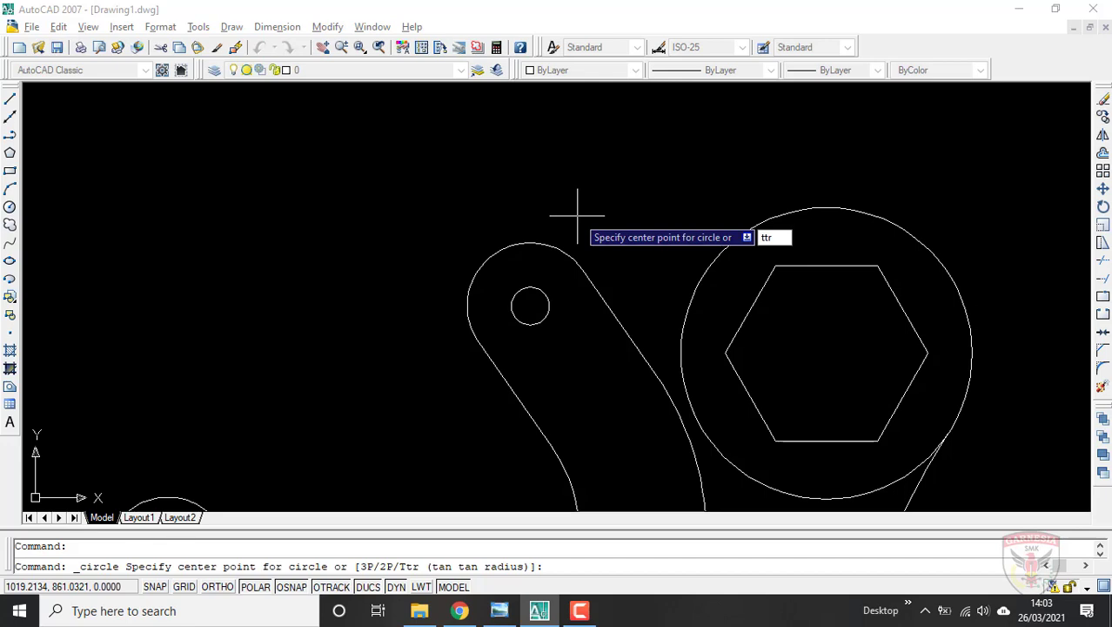
{"action": "key", "text": "Return"}
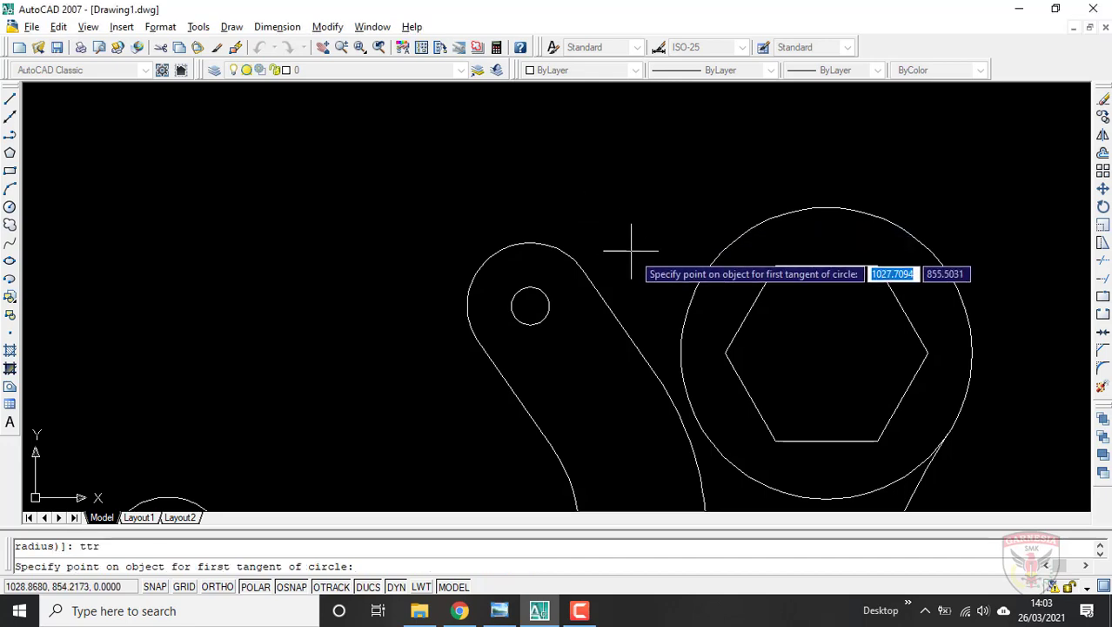
{"action": "left_click", "coordinate": [694, 287]}
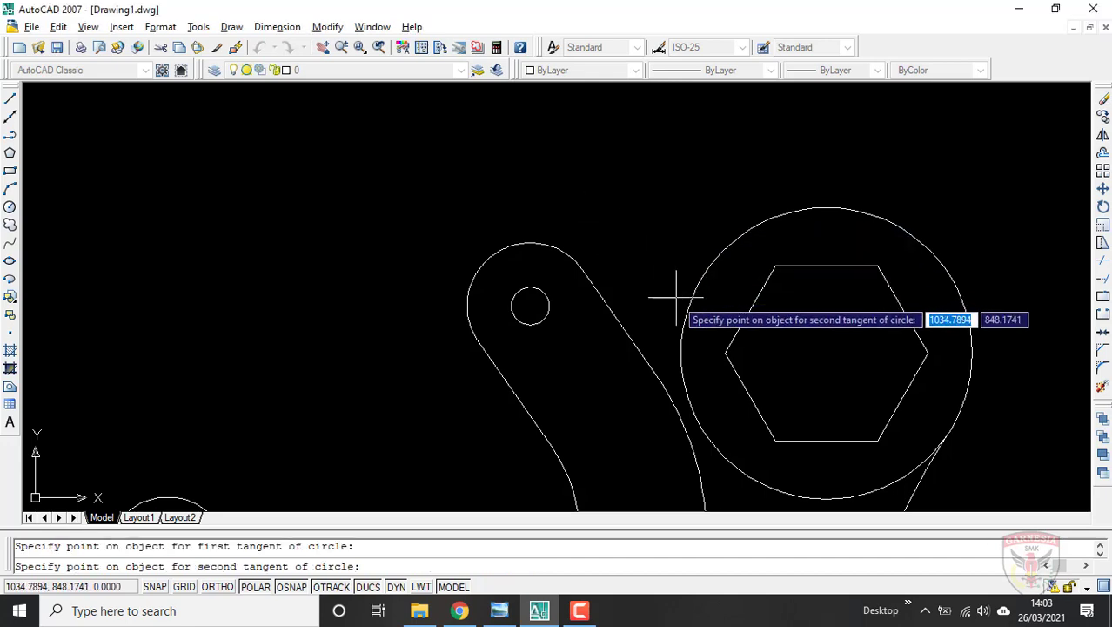
{"action": "left_click", "coordinate": [611, 307]}
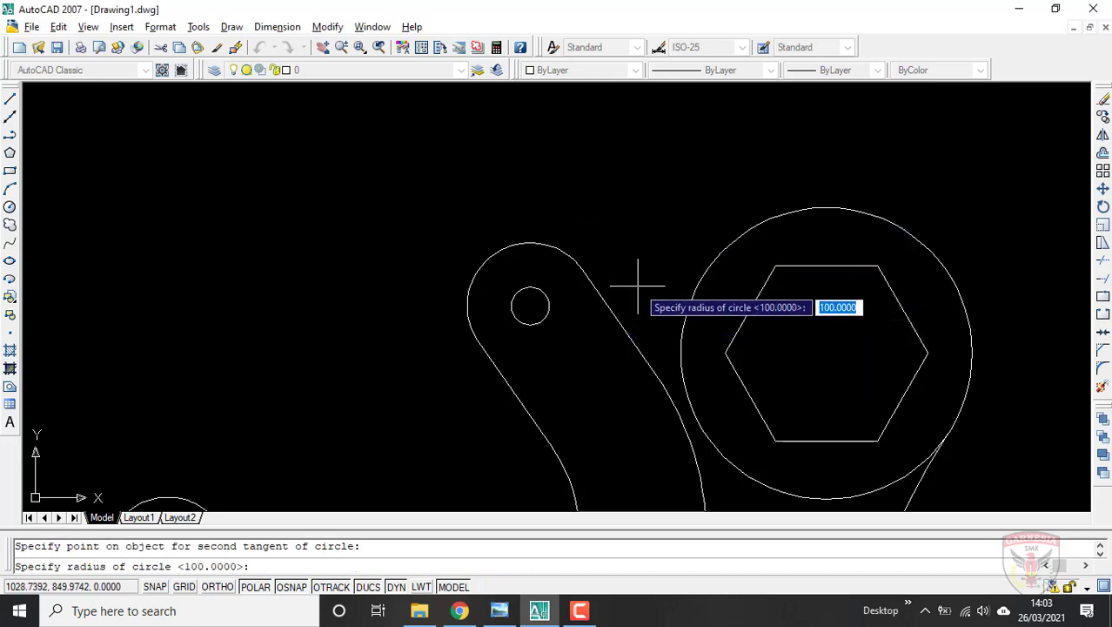
{"action": "key", "text": "alt+Tab"}
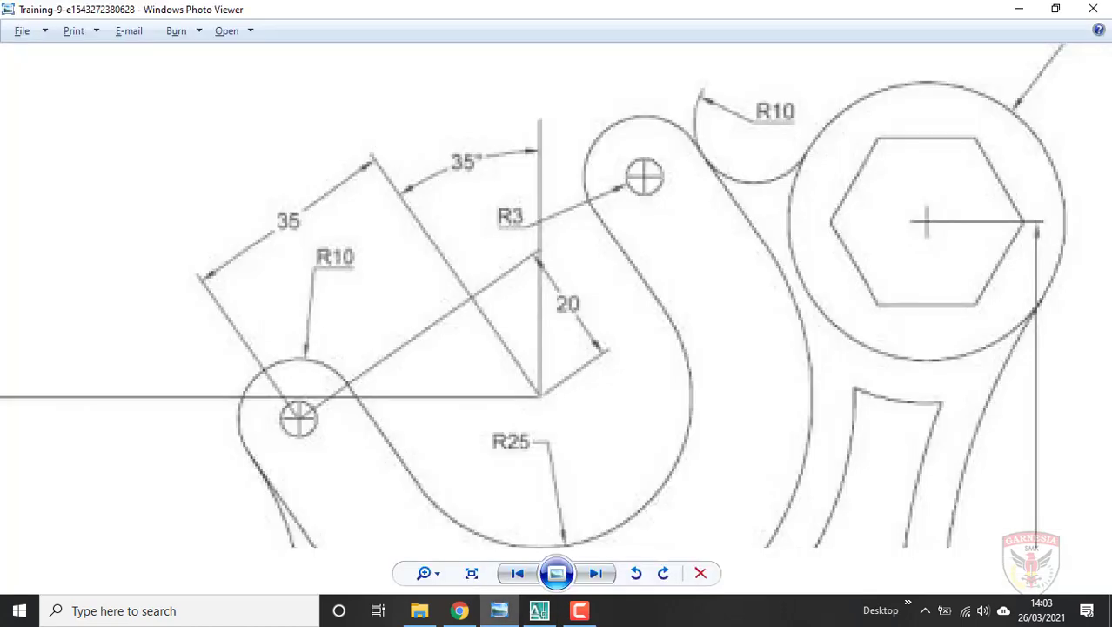
{"action": "key", "text": "alt+Tab"}
{"action": "type", "text": "1"}
{"action": "key", "text": "Return"}
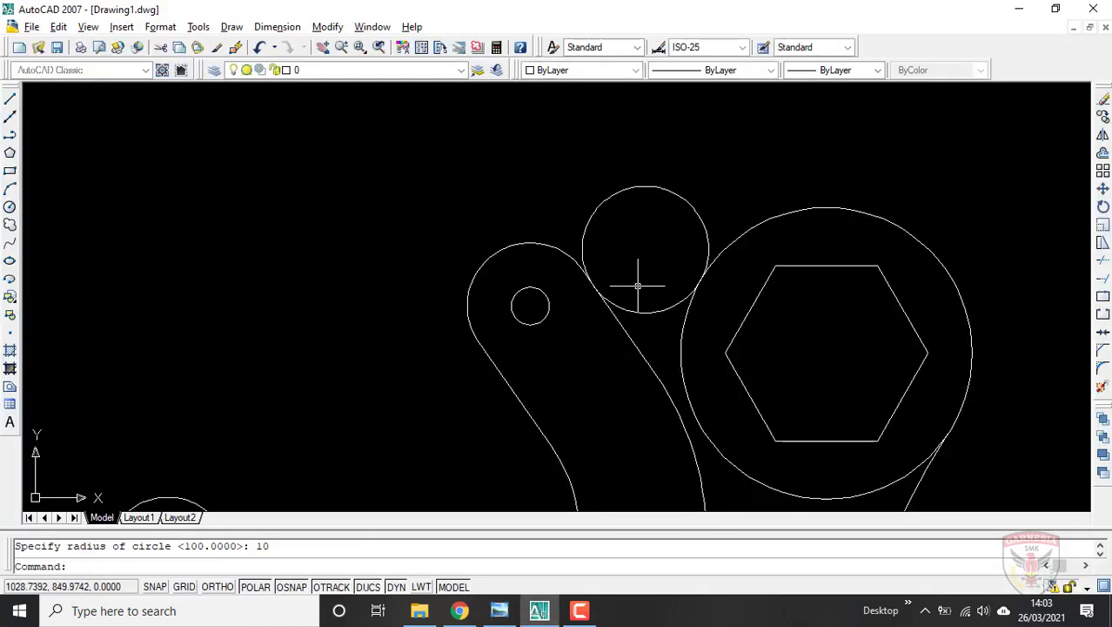
{"action": "left_click", "coordinate": [1103, 261]}
{"action": "left_click", "coordinate": [723, 189]}
{"action": "left_click", "coordinate": [664, 207]}
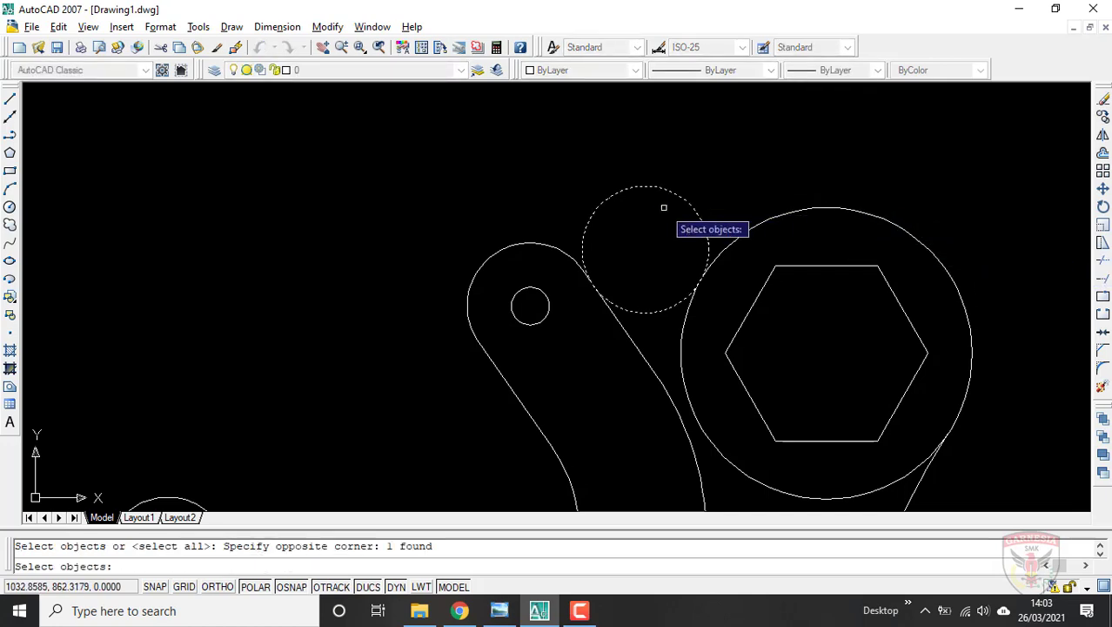
{"action": "key", "text": "Escape"}
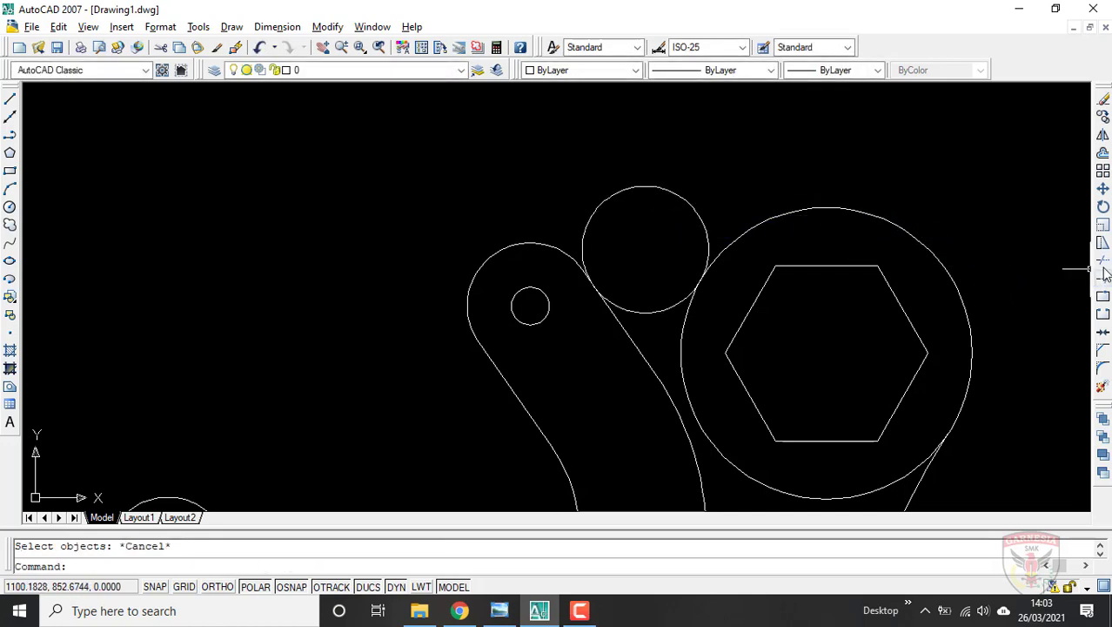
Trim away the upper part of the radius 10 circle, keeping the lower arc between the hook and the upper-right boss
{"action": "left_click", "coordinate": [1102, 262]}
{"action": "key", "text": "Return"}
{"action": "left_click", "coordinate": [724, 184]}
{"action": "left_click", "coordinate": [669, 200]}
{"action": "scroll", "coordinate": [783, 198], "scroll_direction": "down", "scroll_amount": 5}
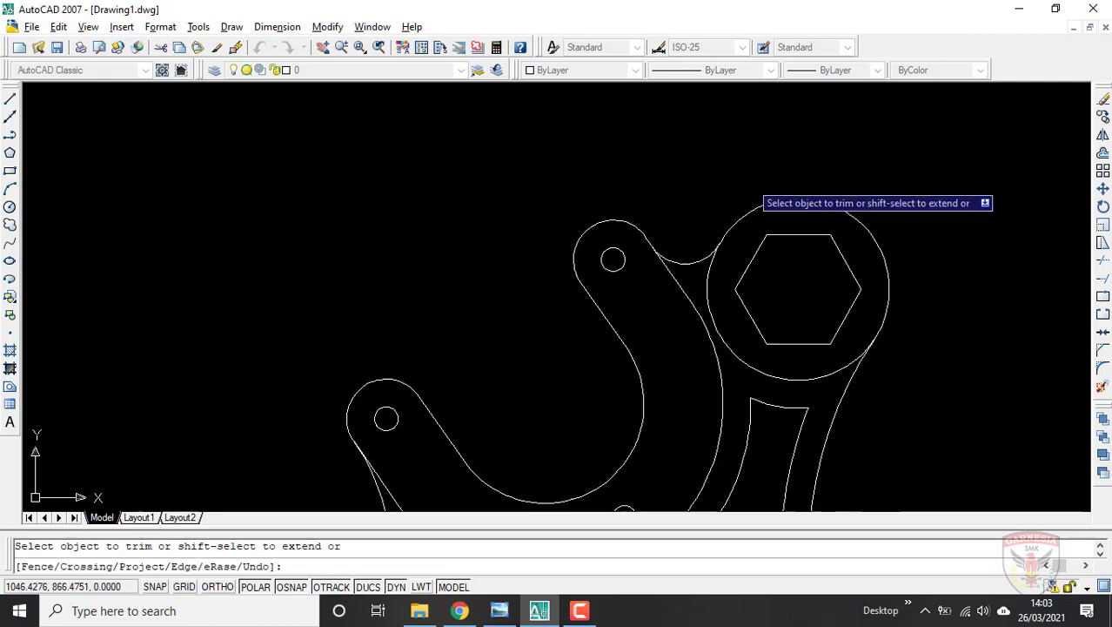
{"action": "scroll", "coordinate": [862, 231], "scroll_direction": "down", "scroll_amount": 1}
{"action": "scroll", "coordinate": [849, 228], "scroll_direction": "up", "scroll_amount": 4}
{"action": "scroll", "coordinate": [542, 171], "scroll_direction": "down", "scroll_amount": 2}
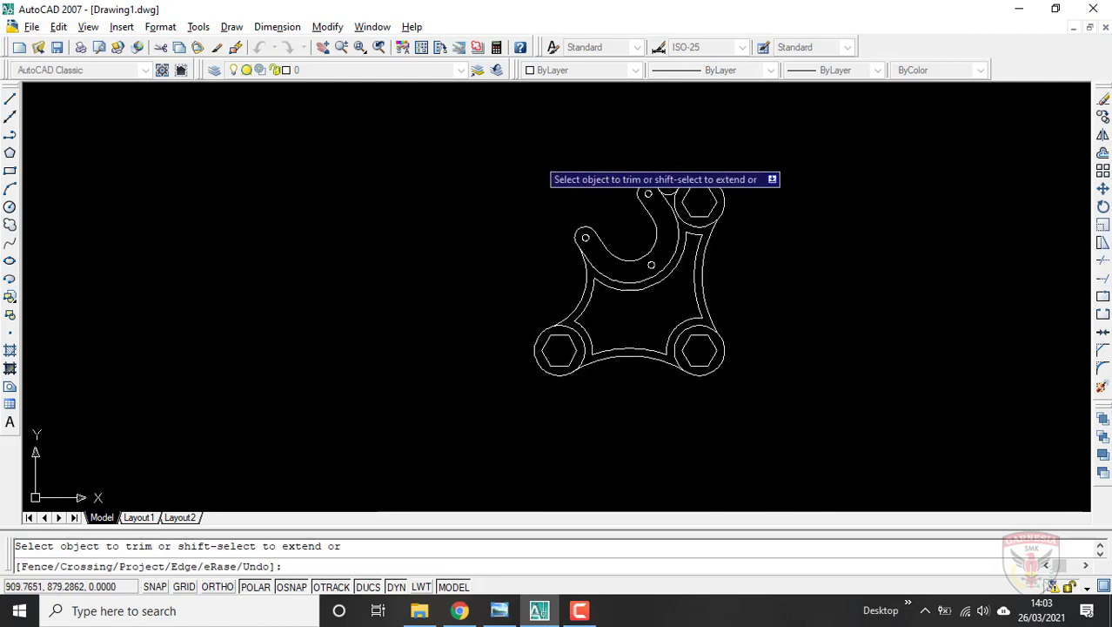
{"action": "scroll", "coordinate": [788, 173], "scroll_direction": "up", "scroll_amount": 1}
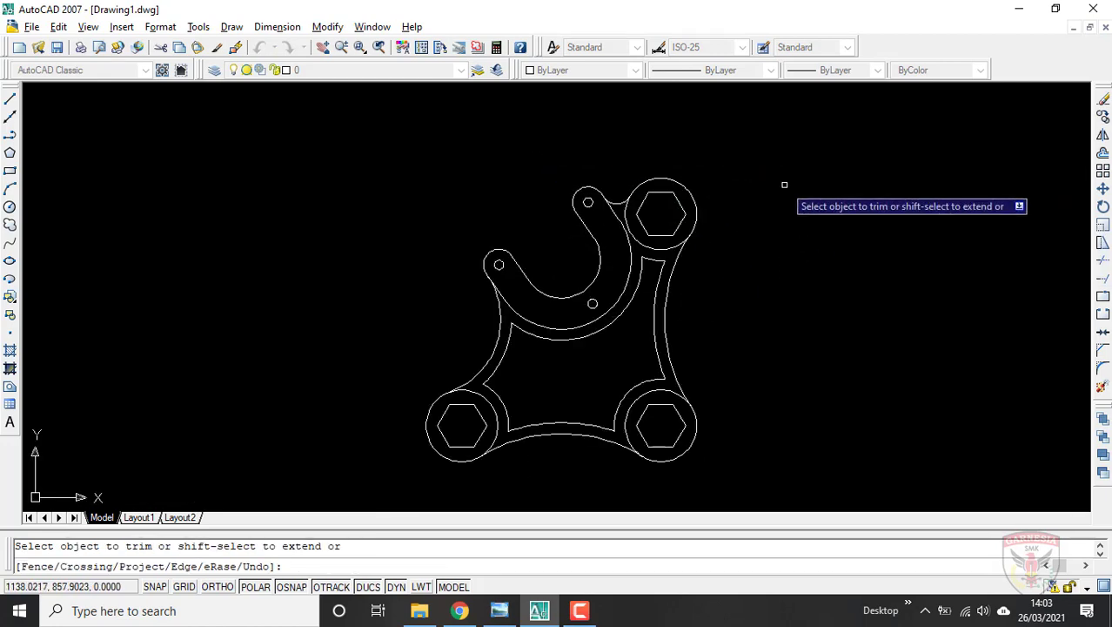